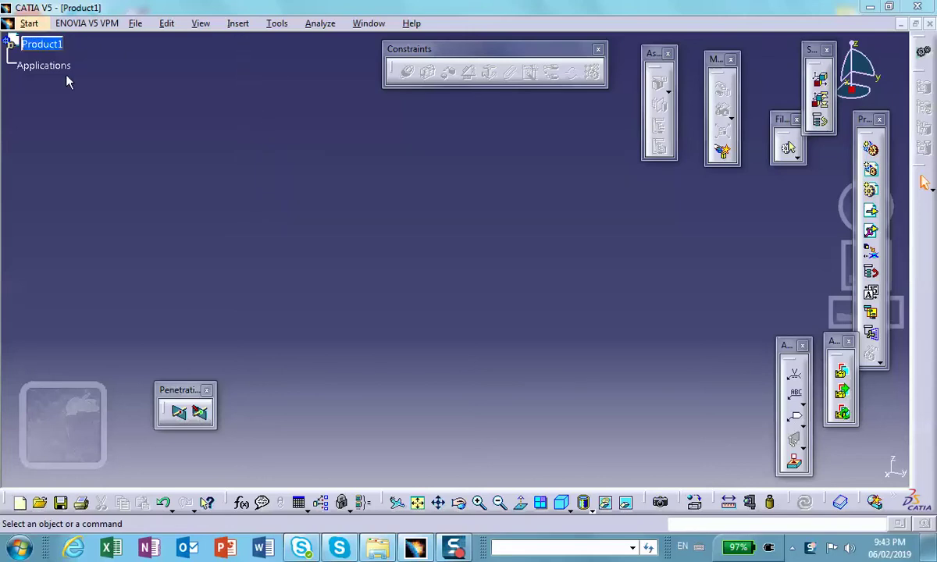
Step: Start inserting an existing component into Product1 and bring up the file browser
left_click(238, 23)
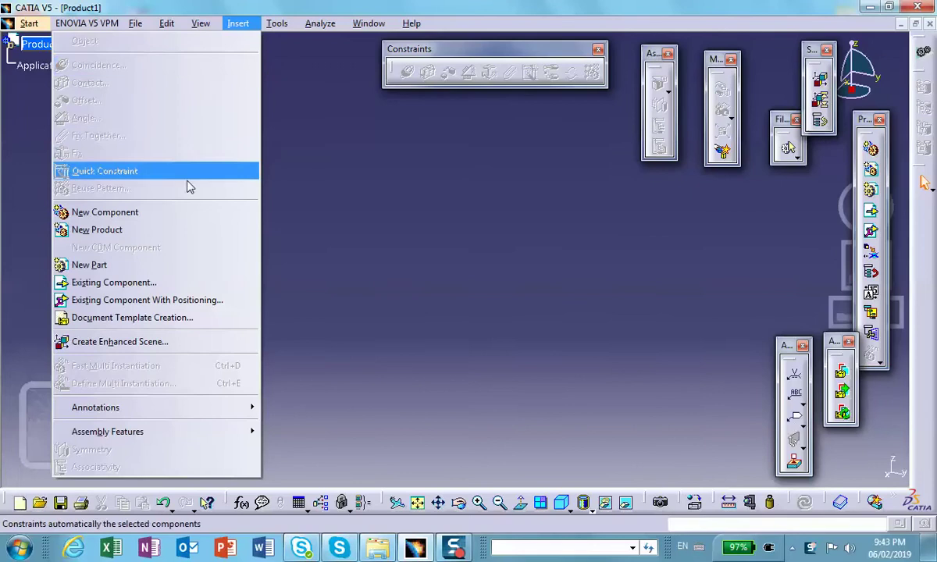
left_click(155, 285)
left_click(41, 44)
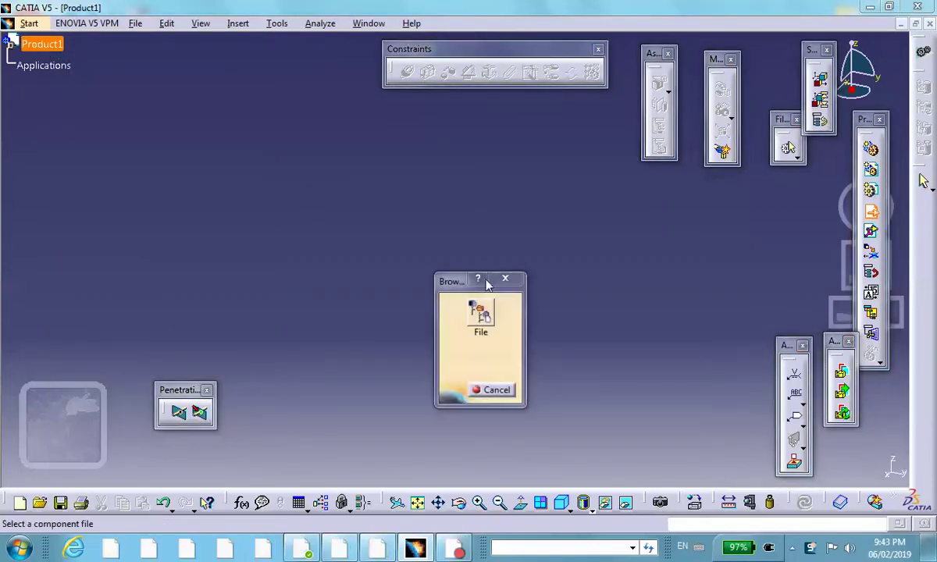
left_click(480, 313)
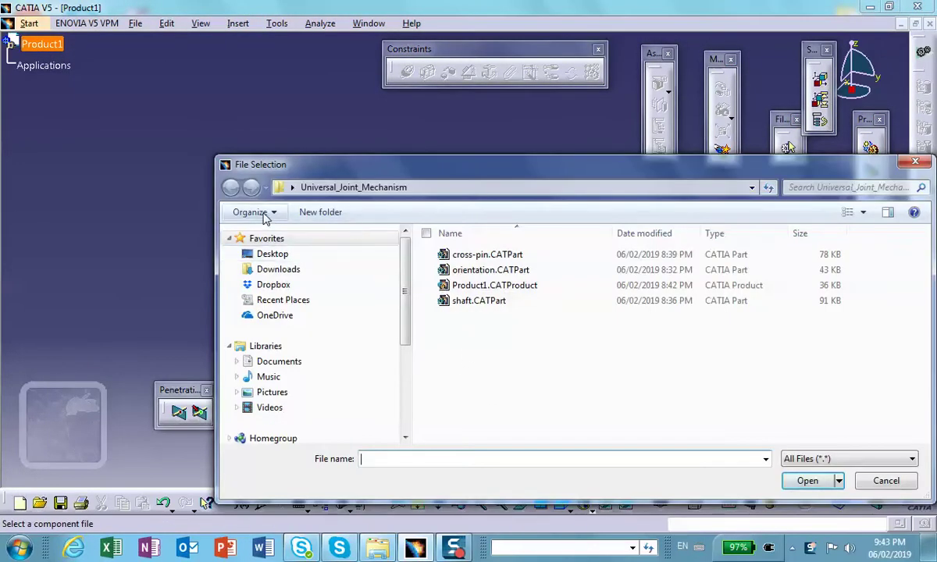
Step: Load Arm, Extender, Ground, Propellor and Vehicle CATParts from the desktop February_6_Translating_Rotating_Vehicle folder
left_click(320, 212)
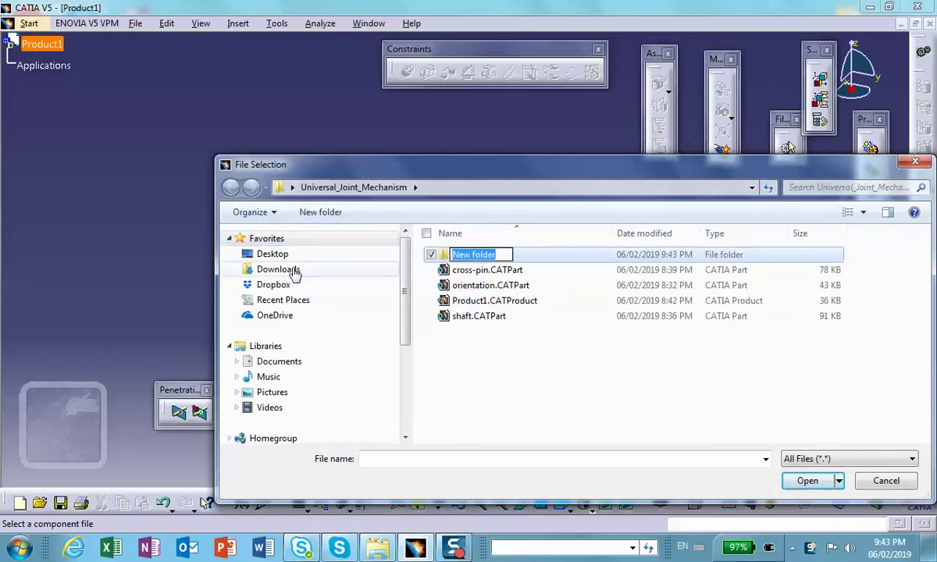
left_click(341, 251)
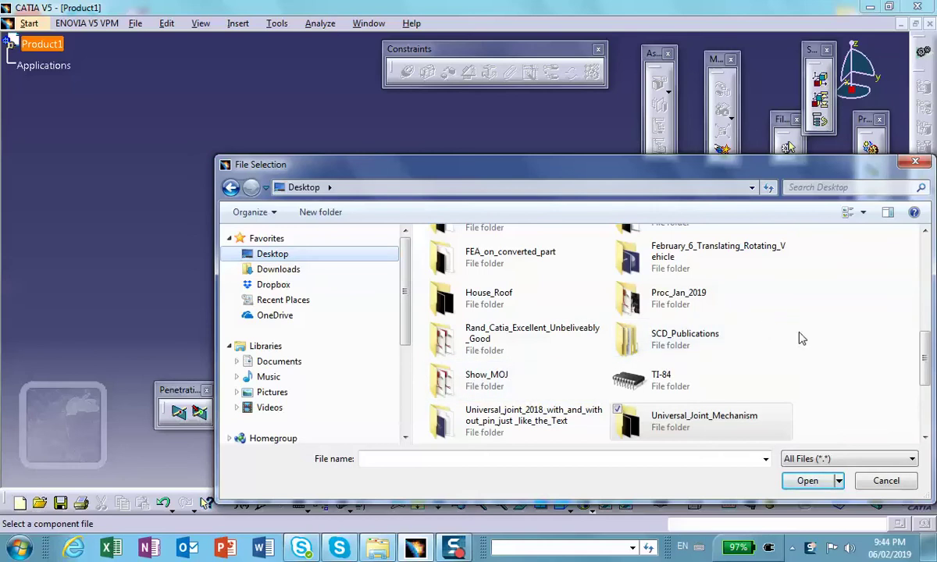
double_click(660, 254)
left_click(478, 257)
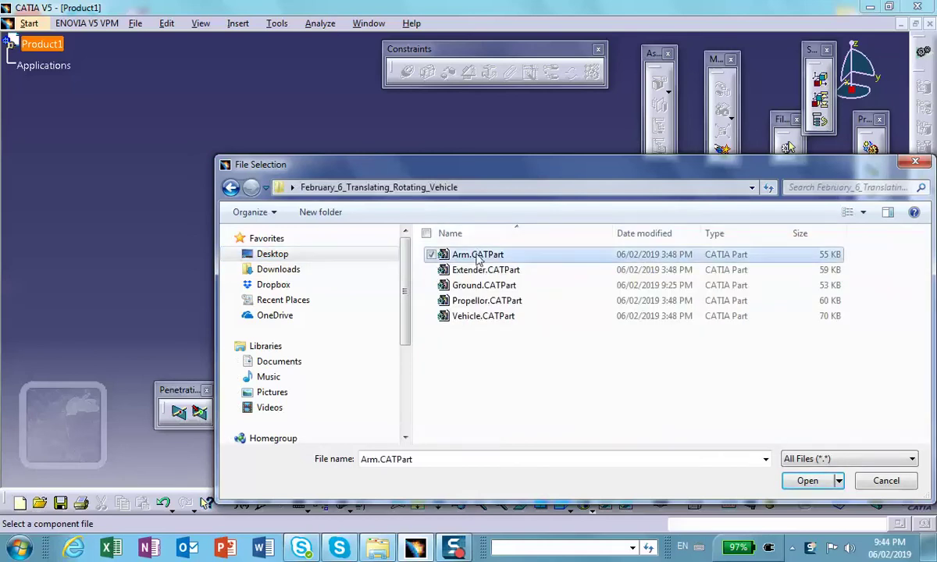
left_click(486, 269, "ctrl")
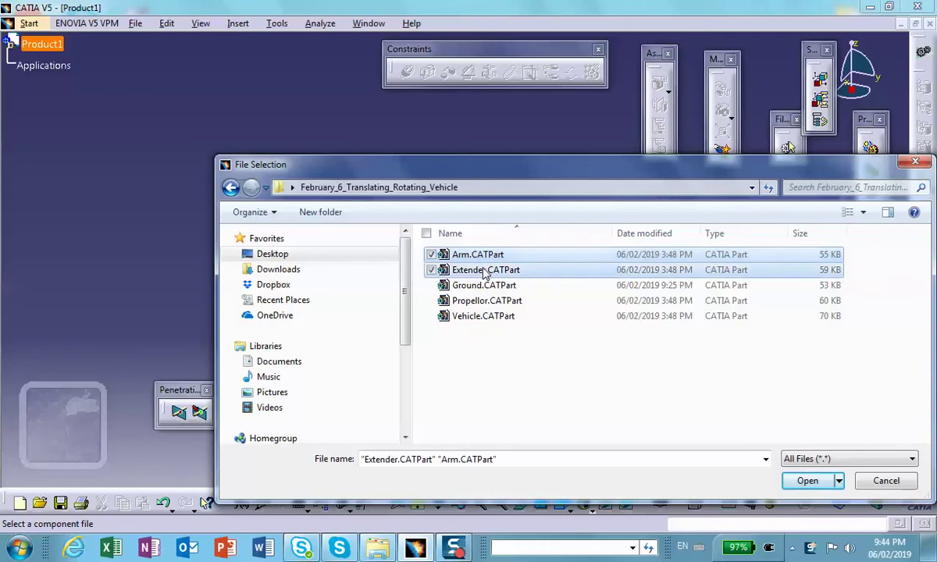
left_click(483, 287, "ctrl")
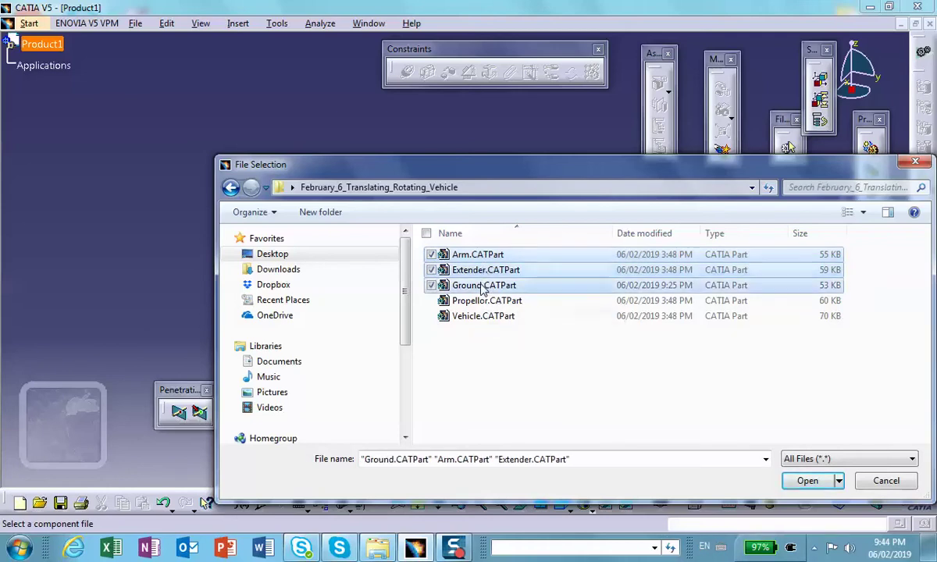
left_click(479, 301, "ctrl")
left_click(481, 317, "ctrl")
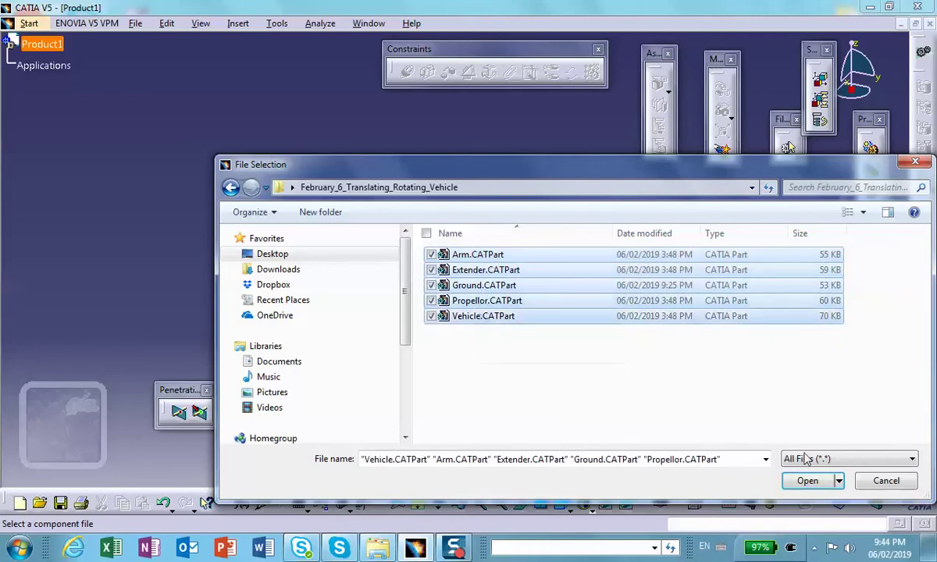
left_click(806, 481)
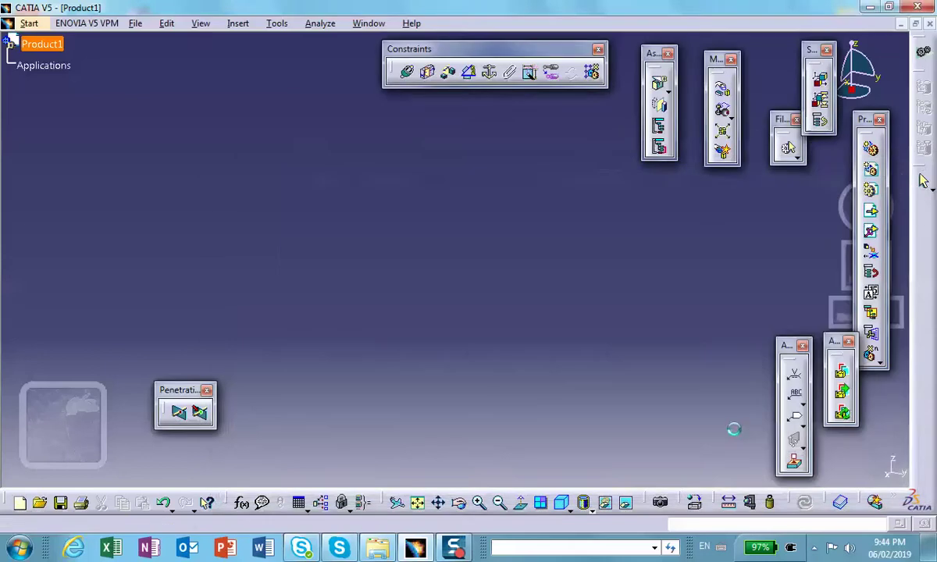
Step: Drag the Extender, Propellor, Ground and Vehicle apart along X and lift the Arm along Z
middle_click_drag(450, 373, 517, 247)
left_click(721, 88)
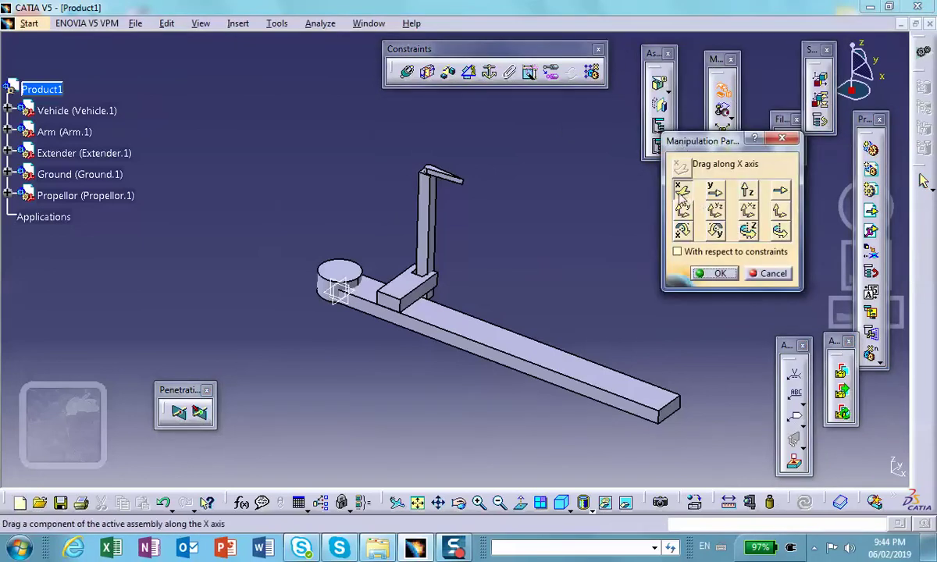
left_click(682, 192)
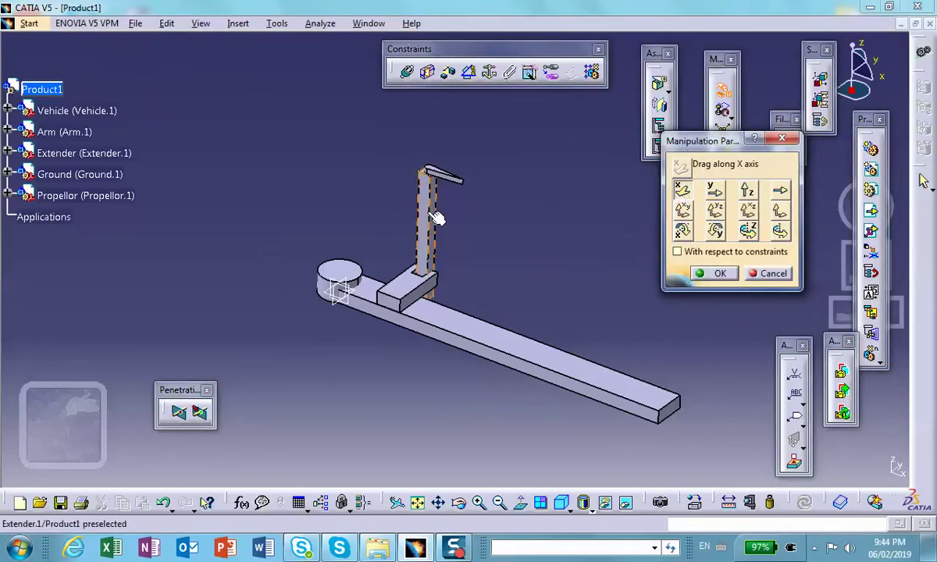
left_click_drag(413, 203, 223, 156)
left_click_drag(437, 176, 242, 131)
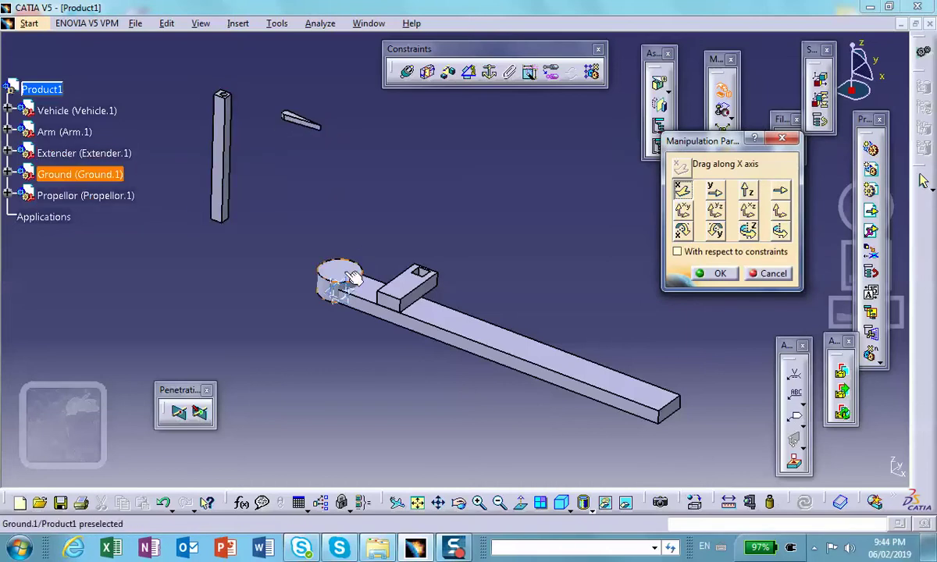
left_click_drag(340, 272, 305, 260)
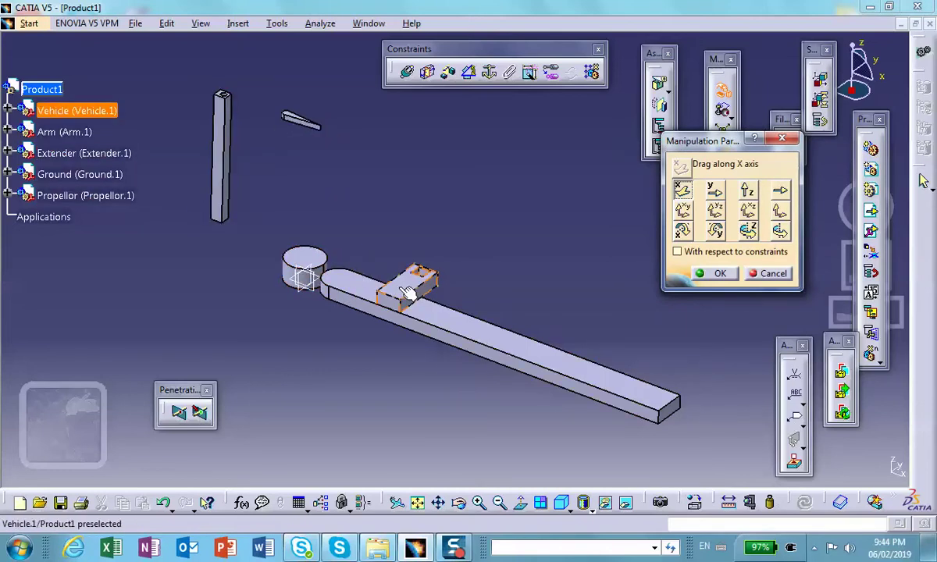
left_click_drag(408, 292, 428, 251)
left_click(747, 190)
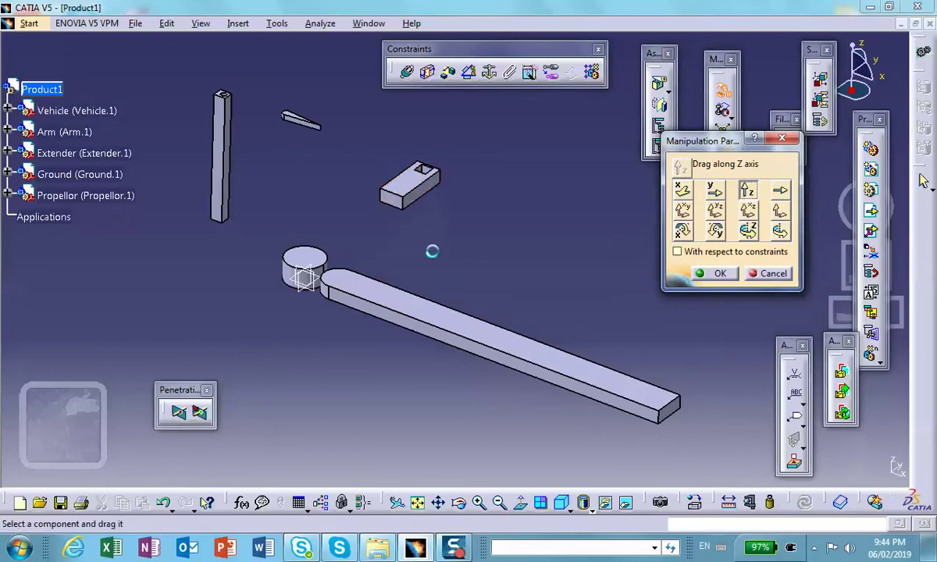
left_click_drag(463, 324, 466, 258)
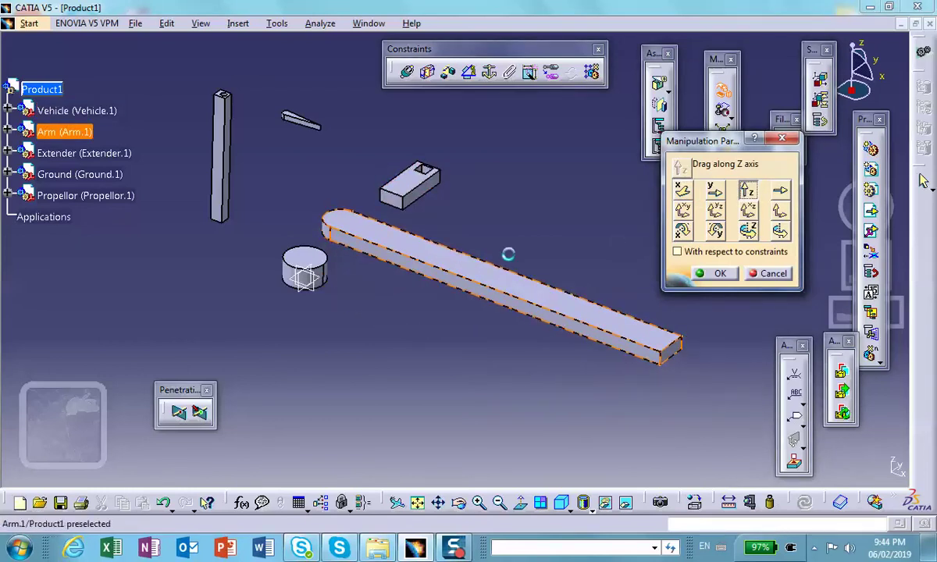
left_click(719, 273)
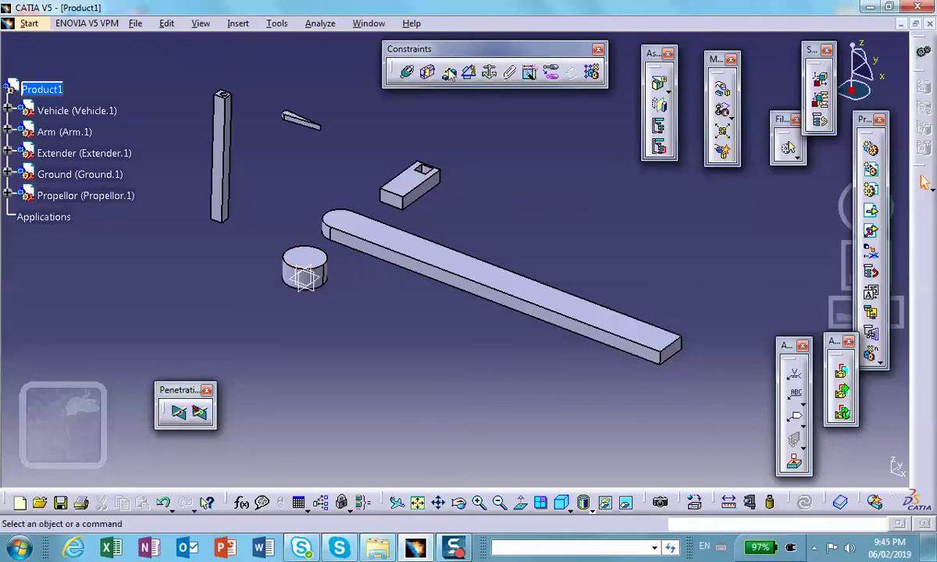
Step: Fix the Ground cylinder and make its axis coincident with the Arm end's axis
left_click(489, 71)
left_click(303, 270)
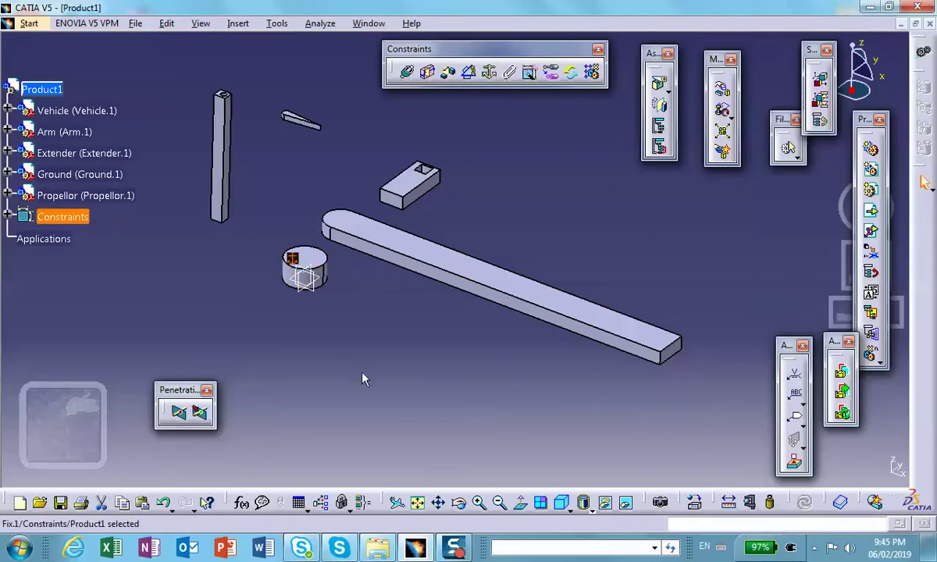
left_click(407, 71)
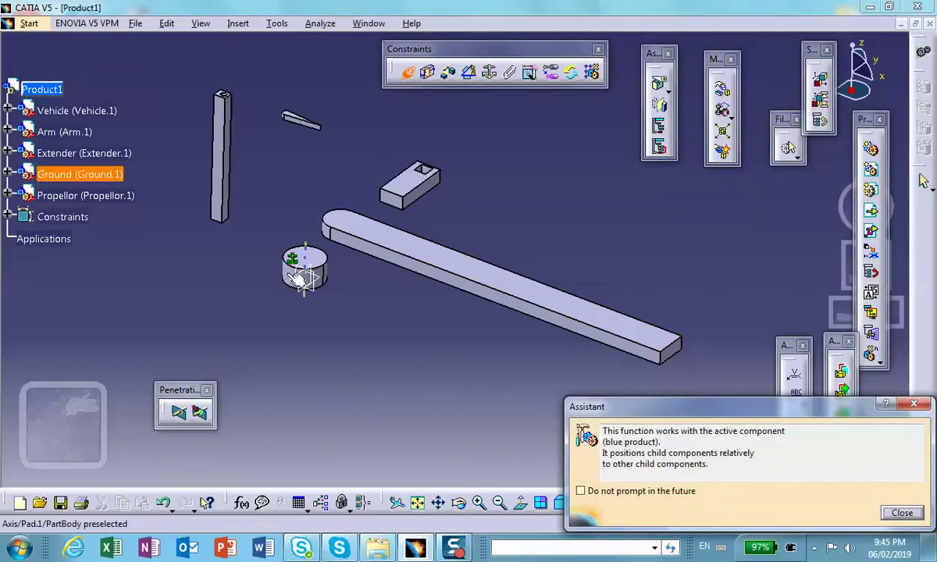
left_click(304, 266)
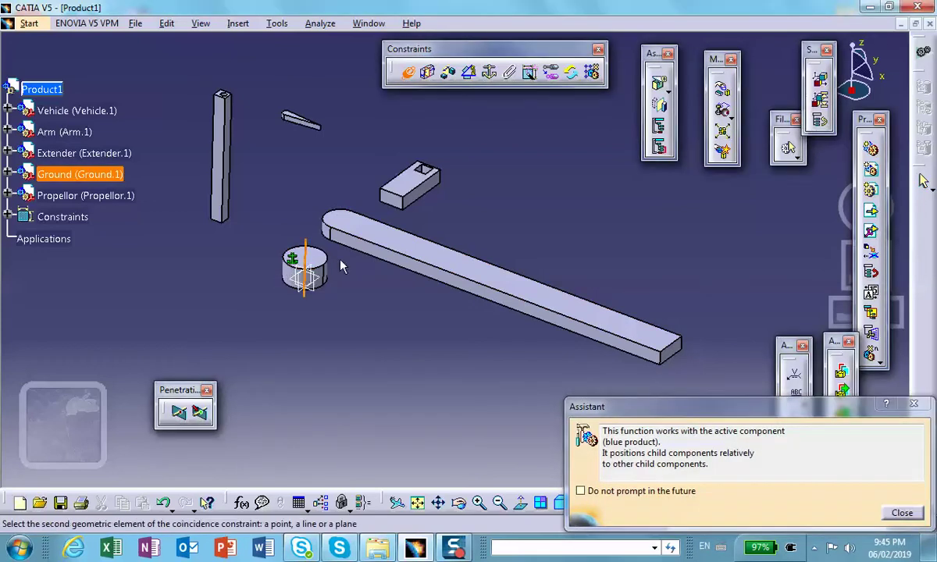
left_click(324, 220)
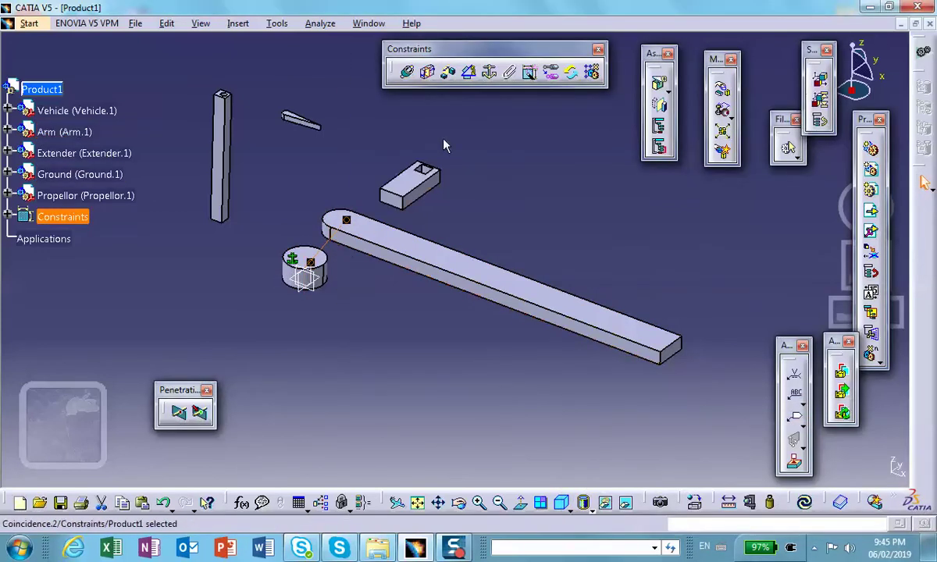
Step: Add Coincidence.3 between the Ground cylinder and the Arm's underside face
left_click(407, 73)
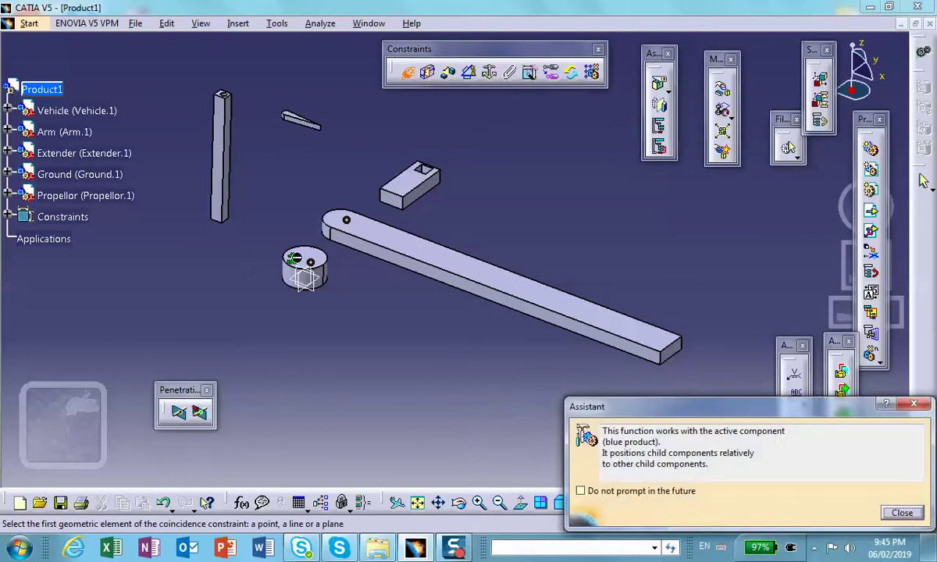
left_click(297, 258)
middle_click_drag(385, 291, 427, 96)
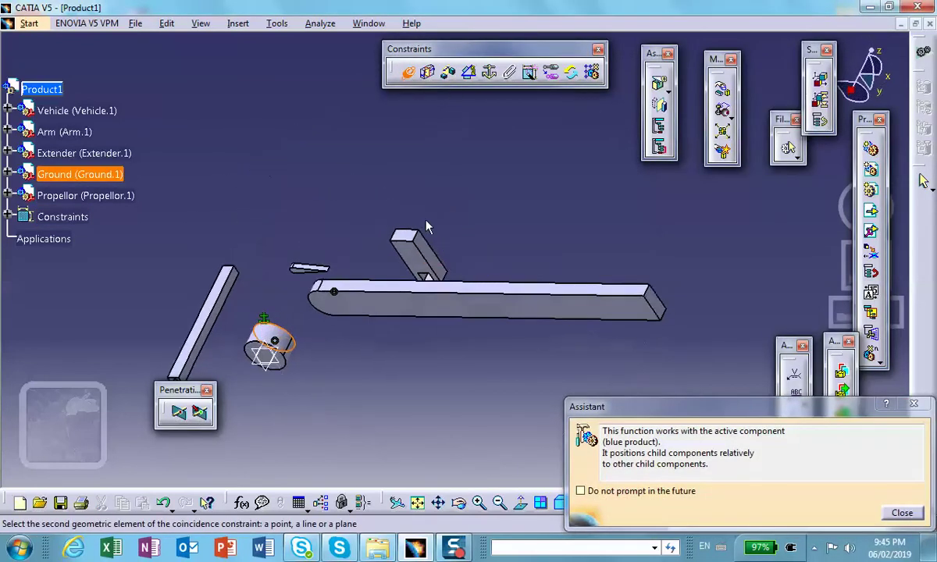
left_click(409, 310)
left_click(543, 344)
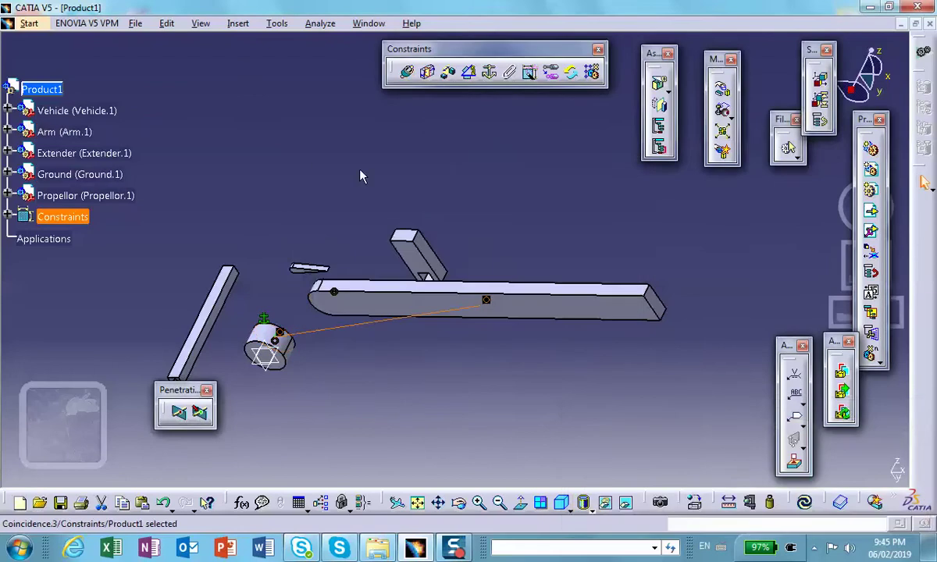
middle_click_drag(361, 176, 340, 323)
middle_click_drag(506, 234, 548, 287)
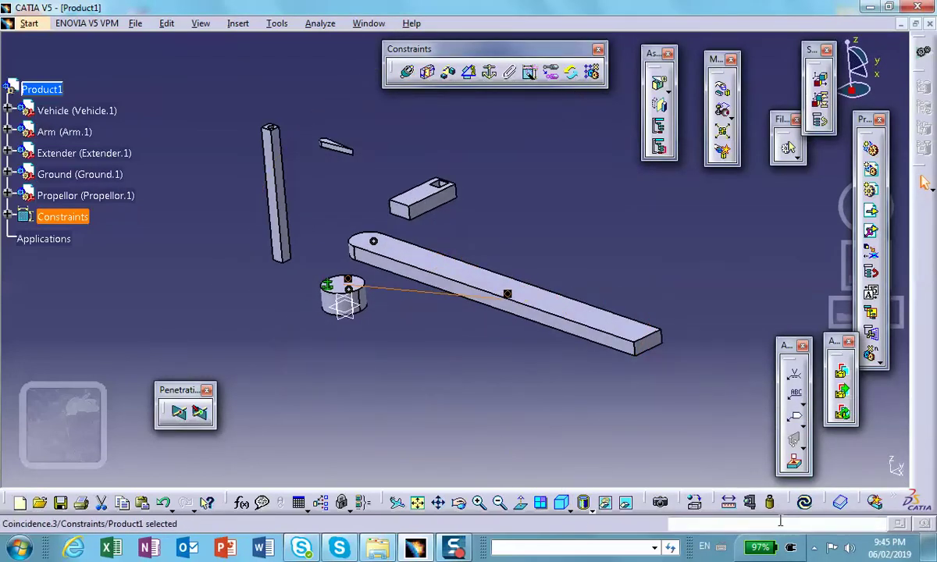
Step: Update the assembly, then make the Vehicle block's face coincident with the Arm's plane
left_click(803, 502)
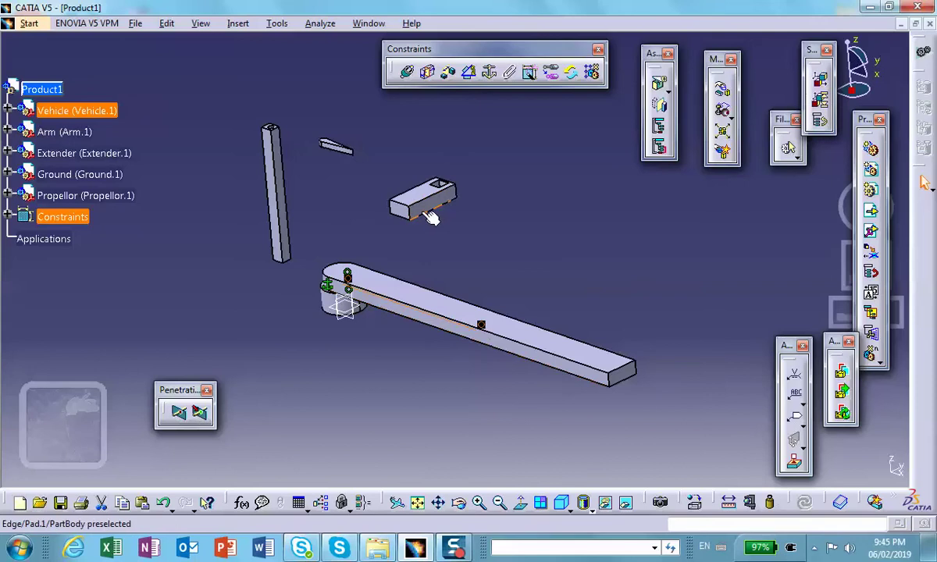
left_click(403, 71)
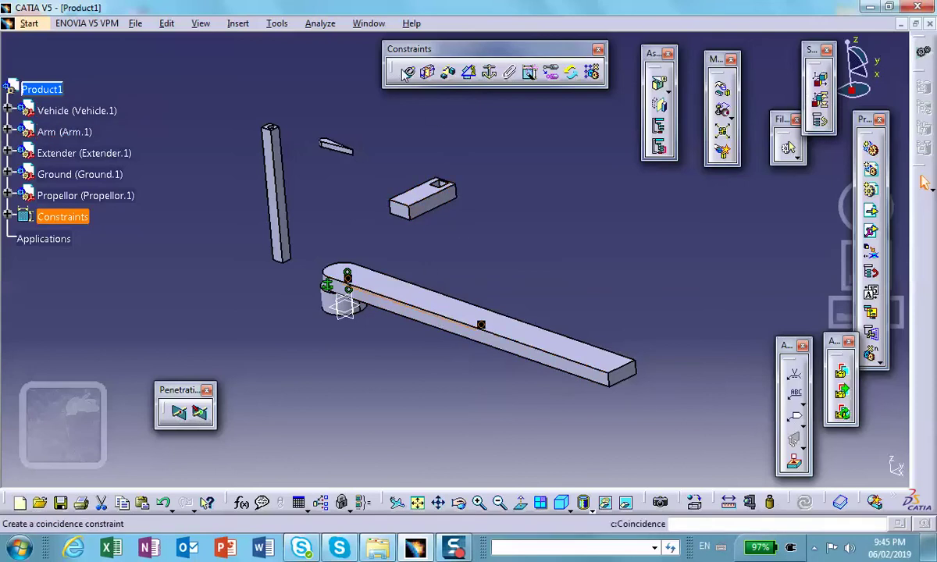
left_click(402, 71)
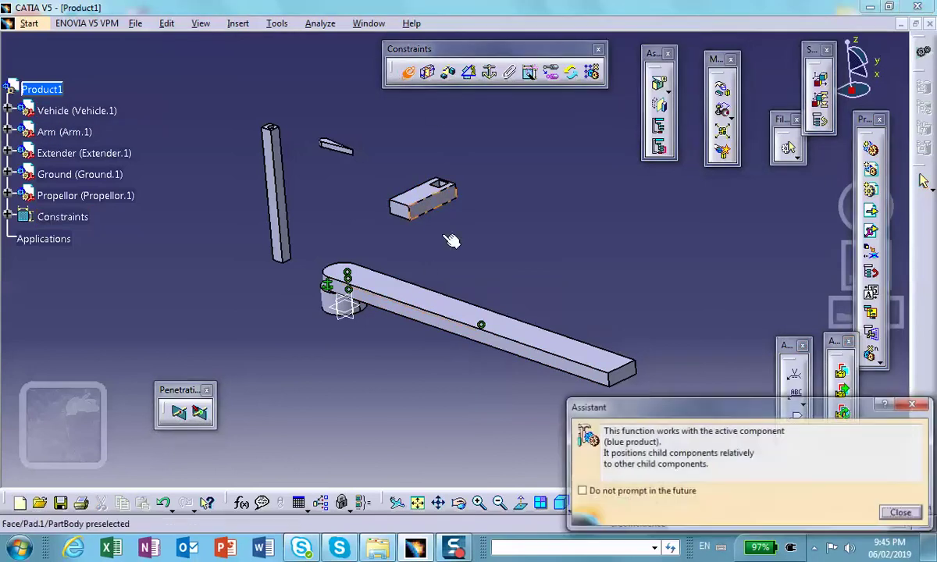
left_click(400, 213)
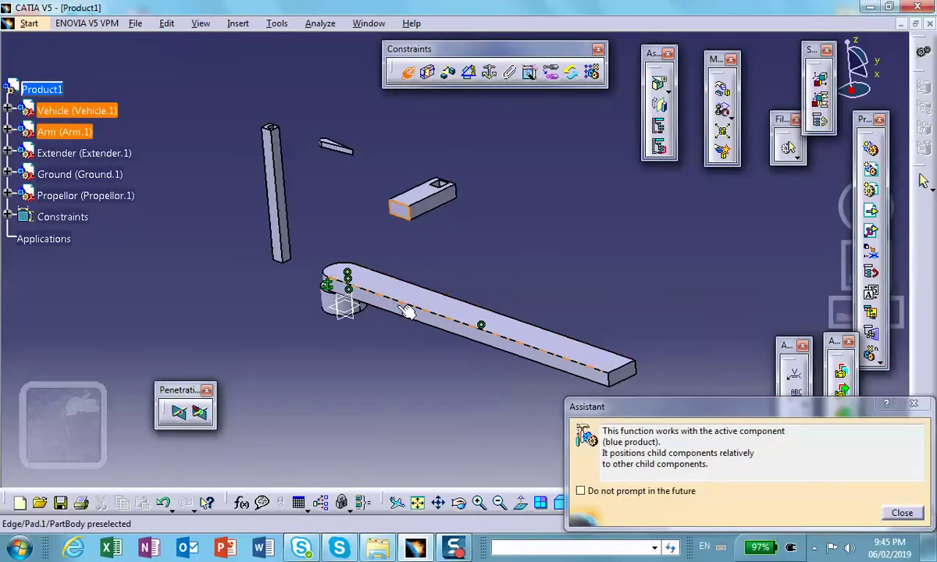
left_click(412, 313)
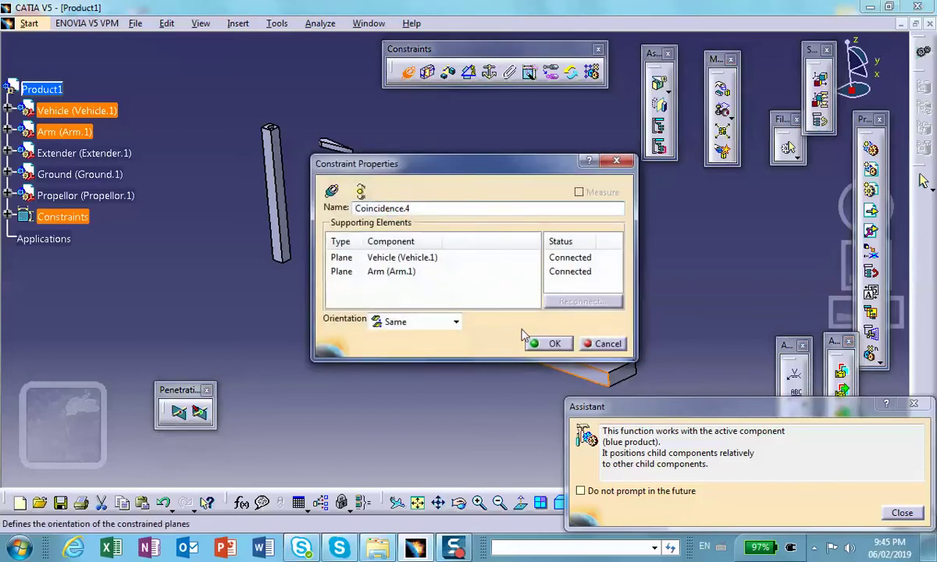
left_click(549, 341)
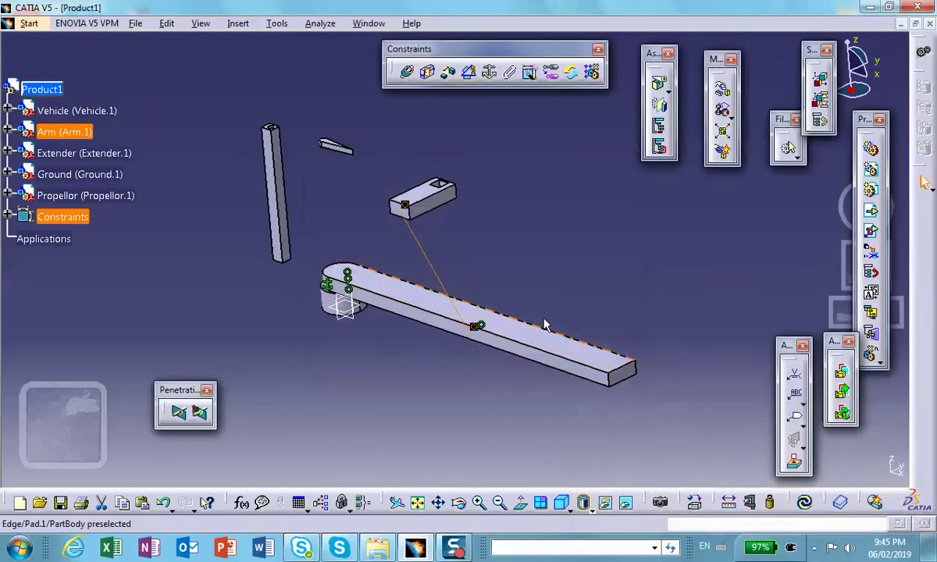
Step: Make the Vehicle block's edge coincident with the Arm edge and update the assembly
left_click(406, 72)
left_click(395, 214)
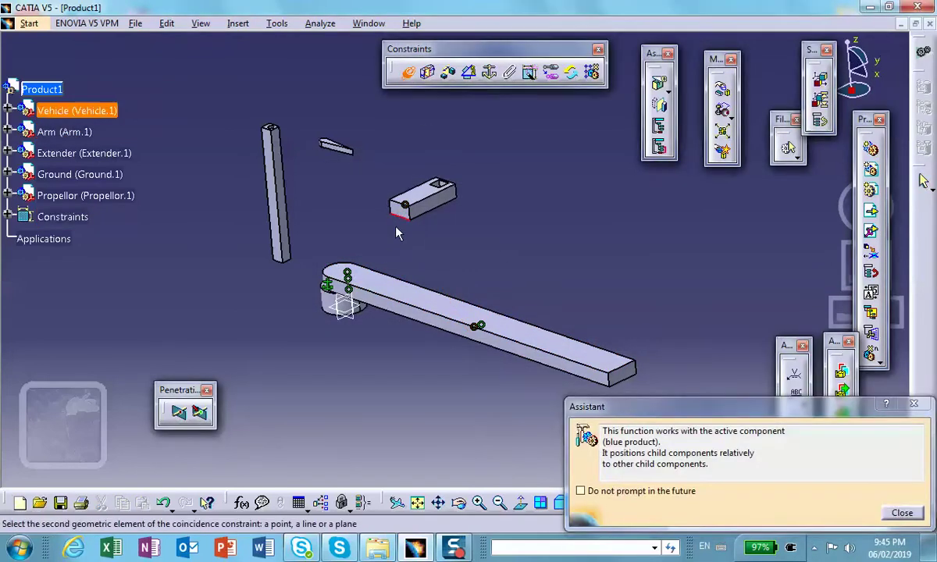
left_click(403, 307)
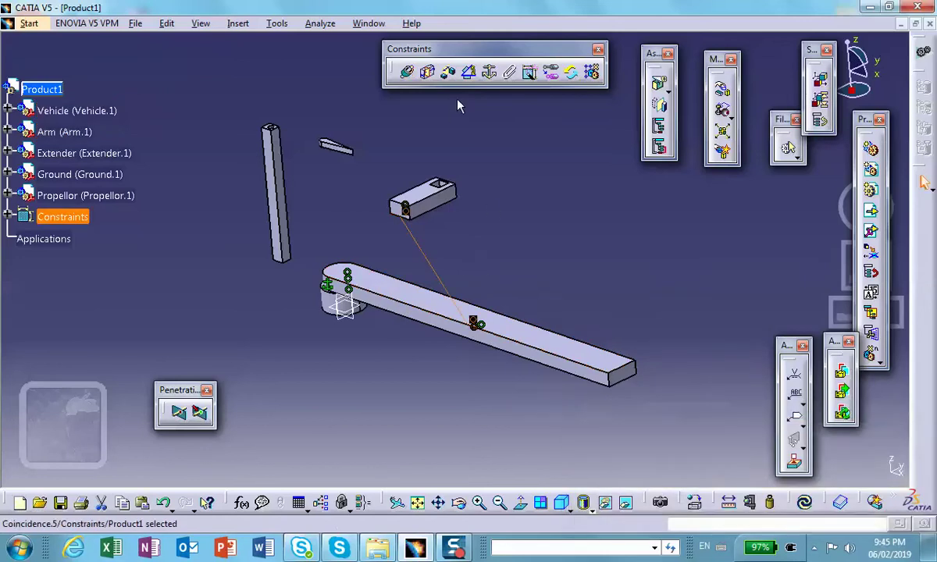
left_click(804, 502)
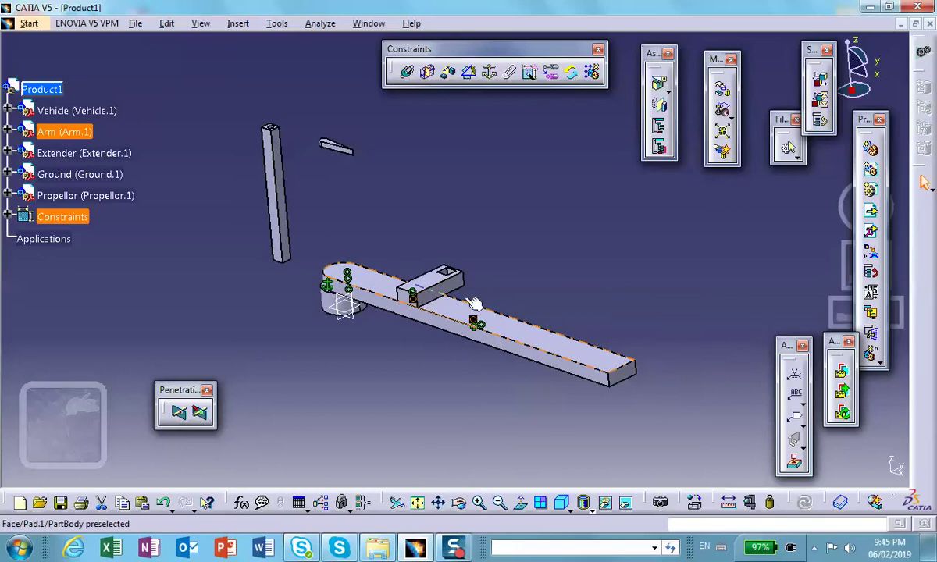
Step: Make the Extender hole axis coincident with the propeller blade's hole axis
left_click(475, 323)
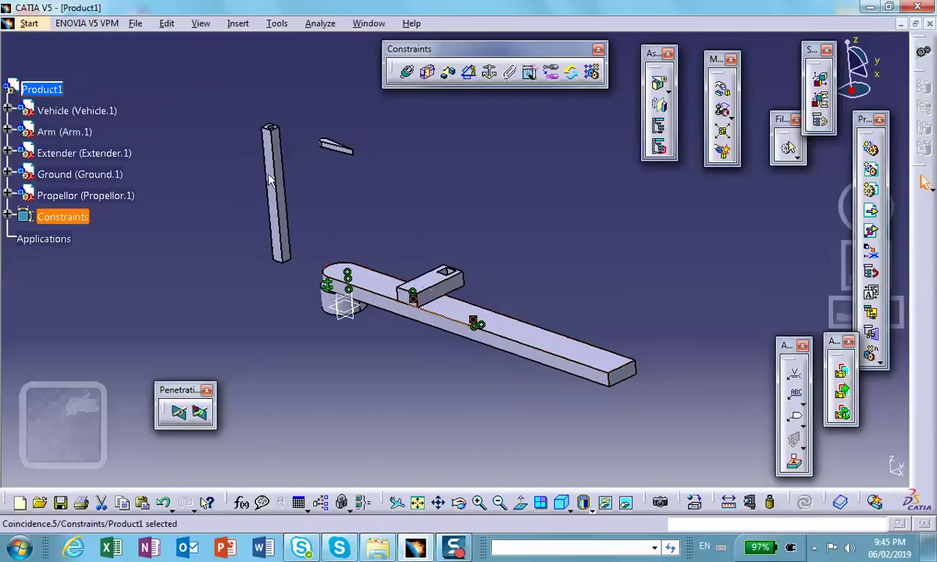
middle_click_drag(318, 126, 572, 237)
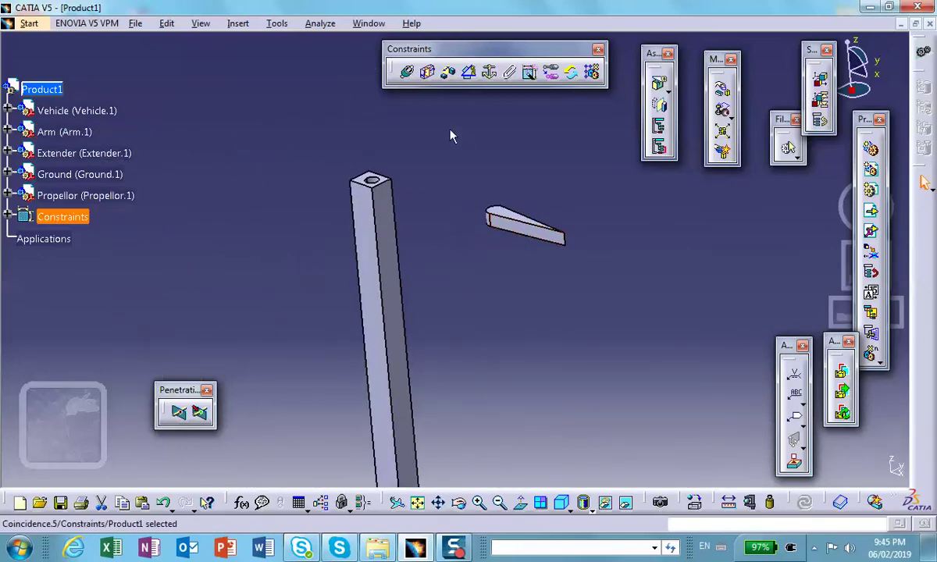
left_click(407, 72)
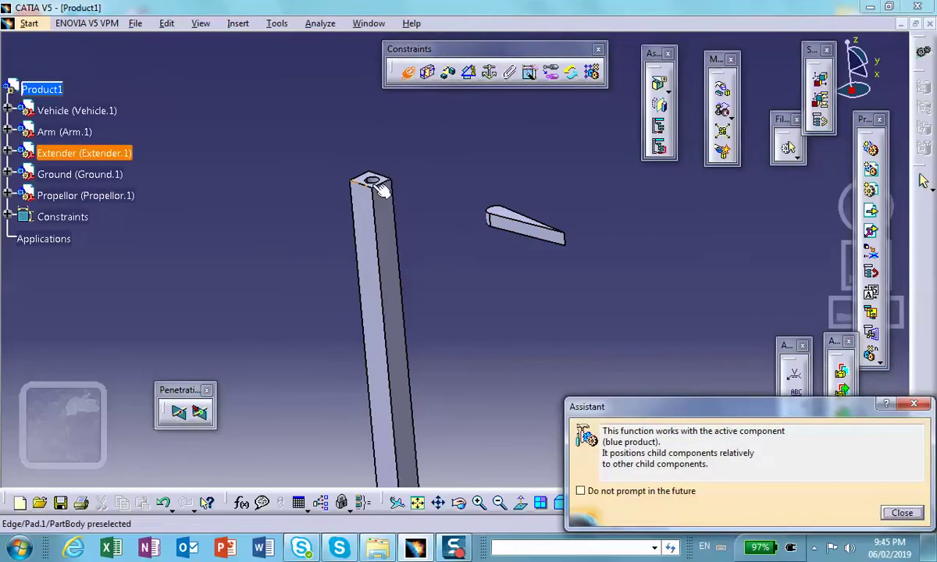
middle_click_drag(373, 179, 370, 157)
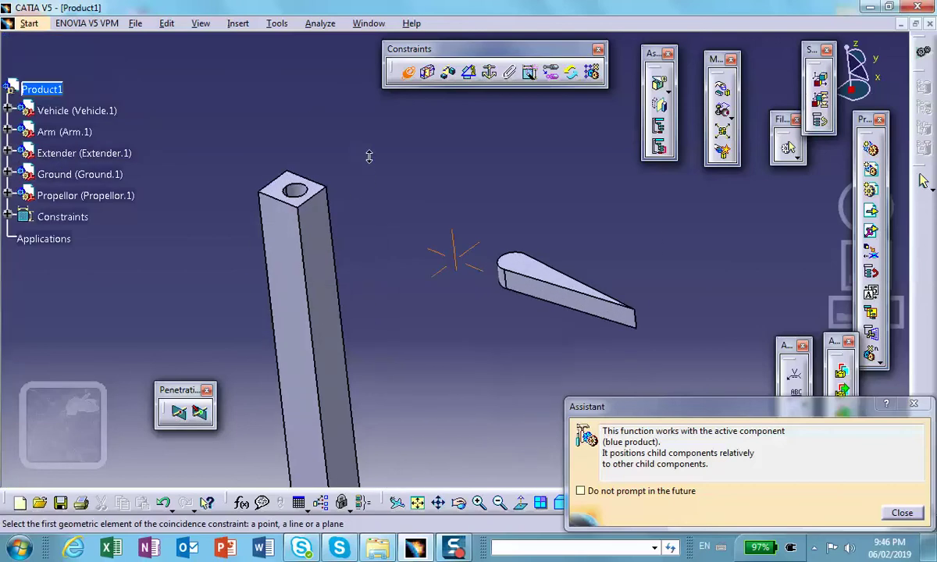
left_click(280, 188)
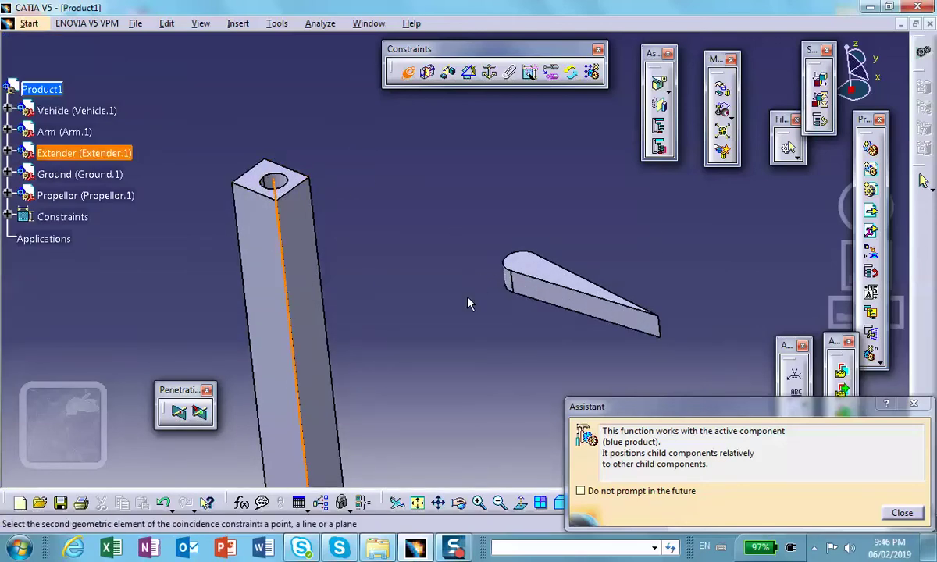
middle_click_drag(438, 277, 271, 277)
left_click(337, 286)
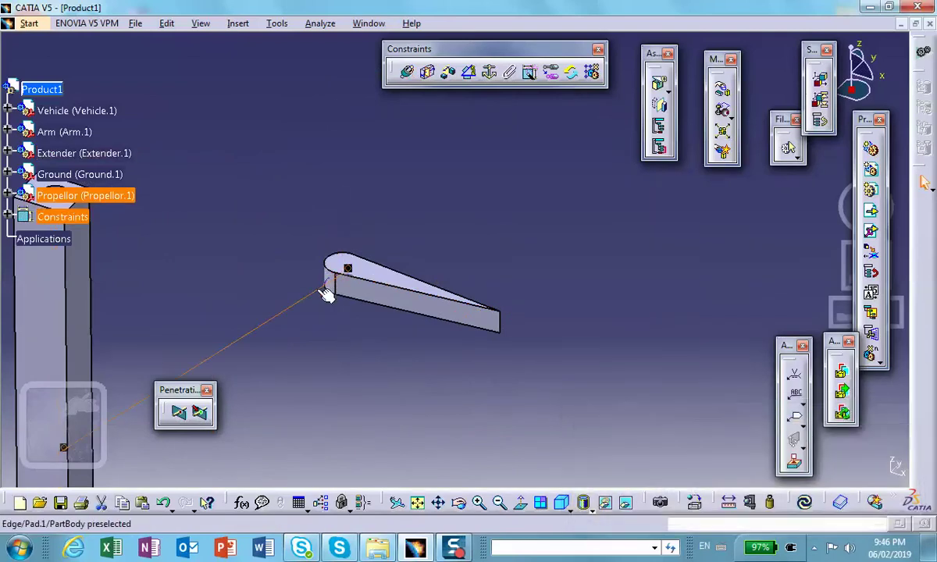
middle_click_drag(324, 289, 450, 255)
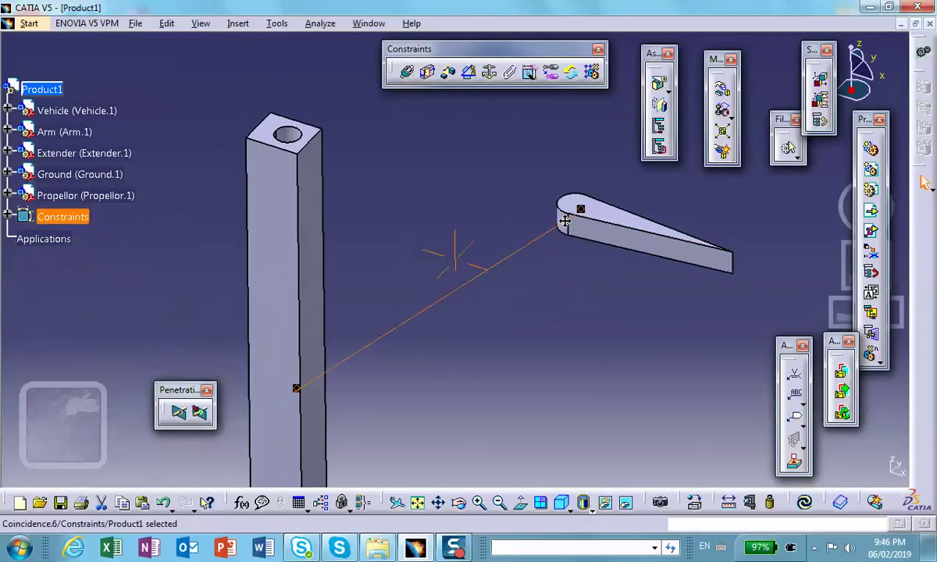
Step: Add an opposite-oriented coincidence between the Extender bar's top face and the blade face
left_click(403, 71)
left_click(299, 116)
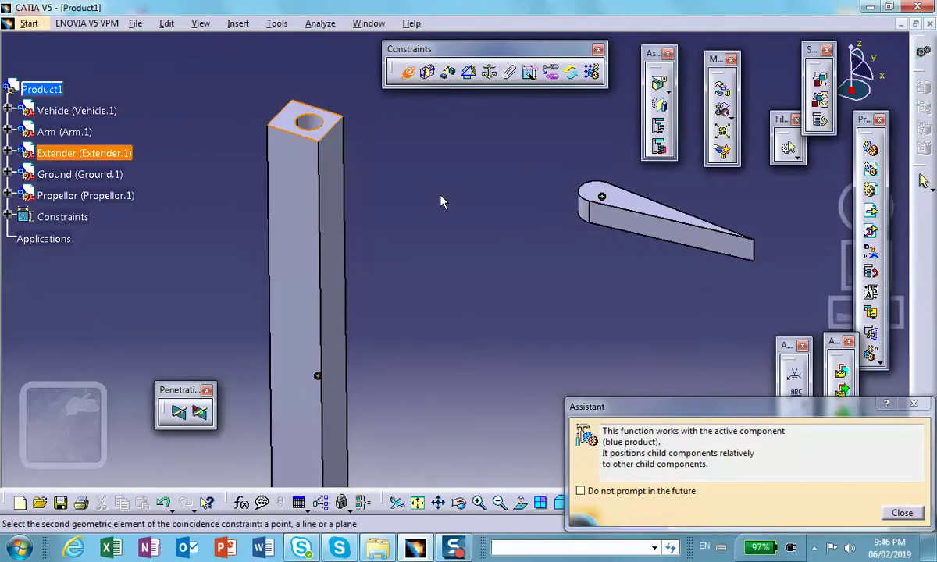
middle_click_drag(441, 201, 352, 161)
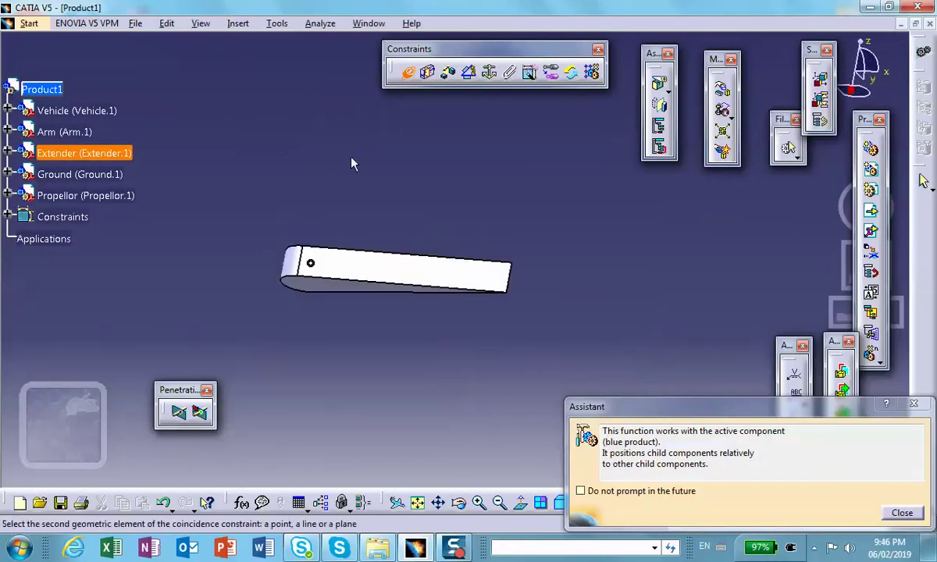
left_click(308, 284)
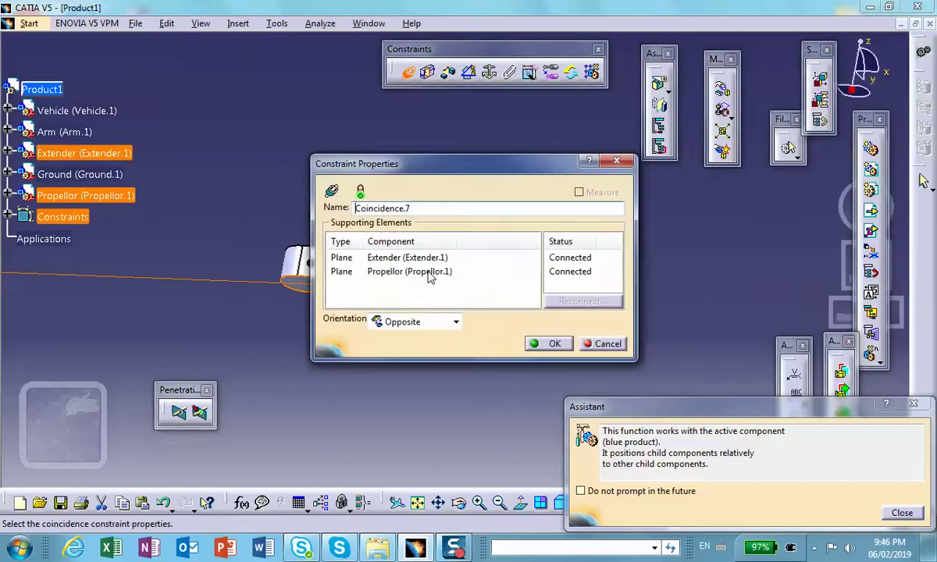
left_click(548, 344)
middle_click_drag(420, 263, 544, 290)
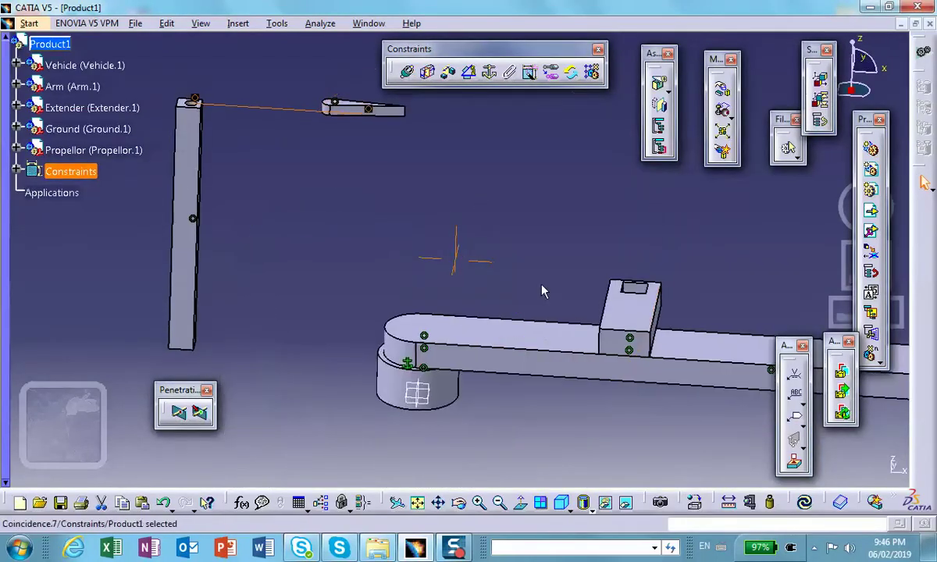
Step: Update the assembly and zoom in on the Extender and blade
left_click(804, 502)
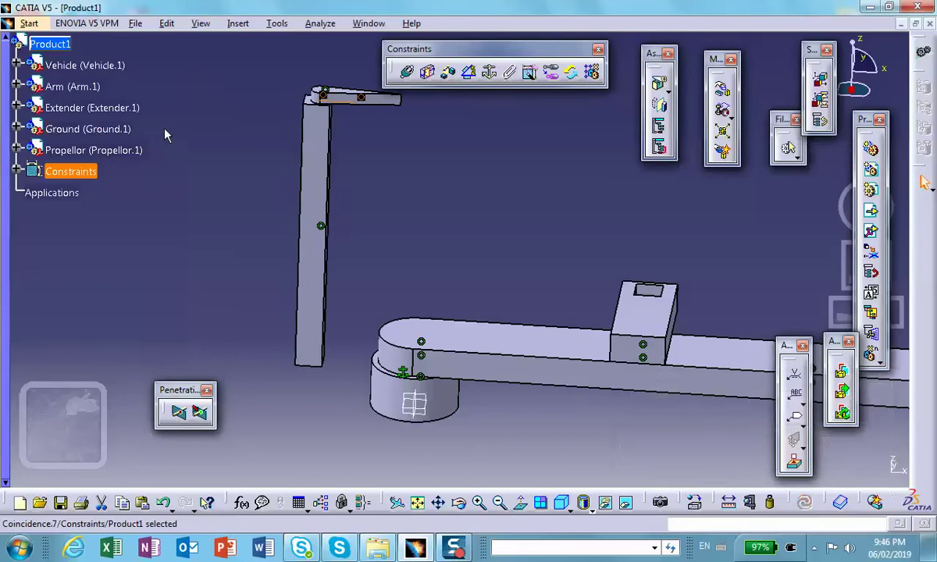
middle_click(440, 210)
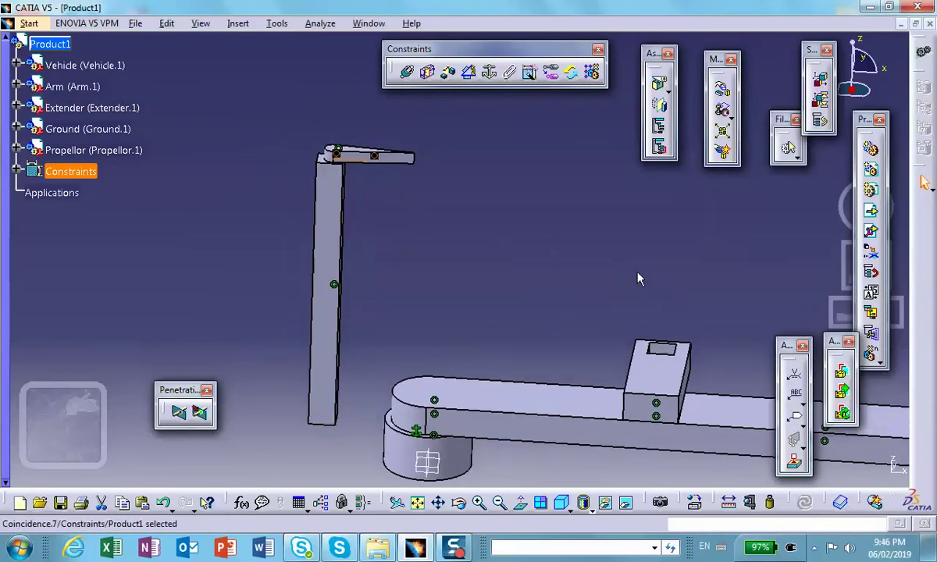
middle_click_drag(649, 375, 443, 117)
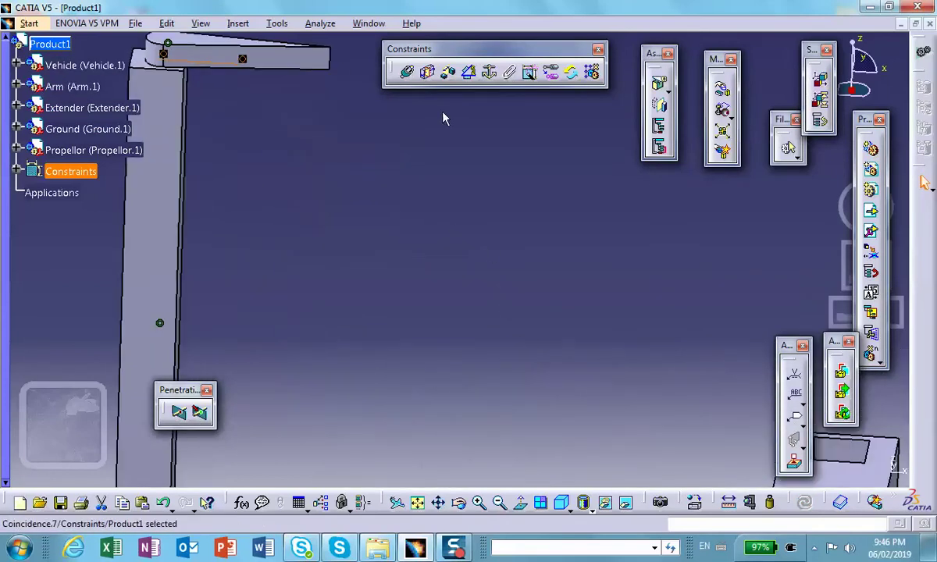
left_click(408, 73)
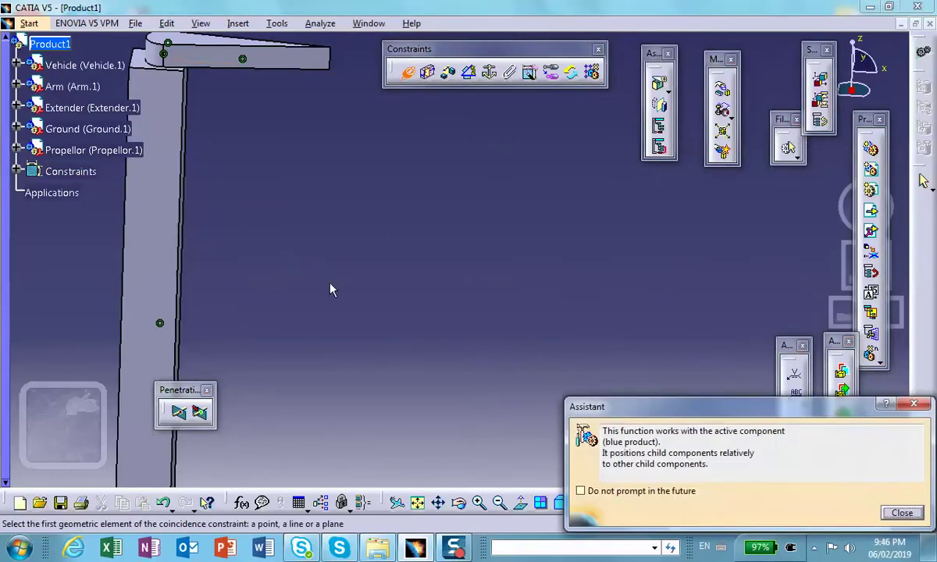
Step: Make the Extender bar's edge coincident with the Vehicle block's hole edge
middle_click_drag(330, 289, 190, 328)
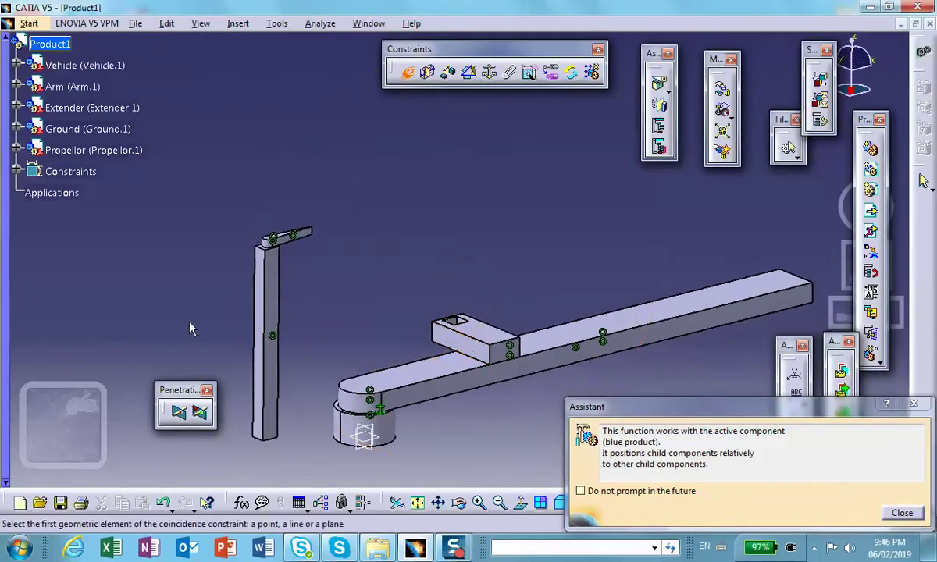
left_click(256, 337)
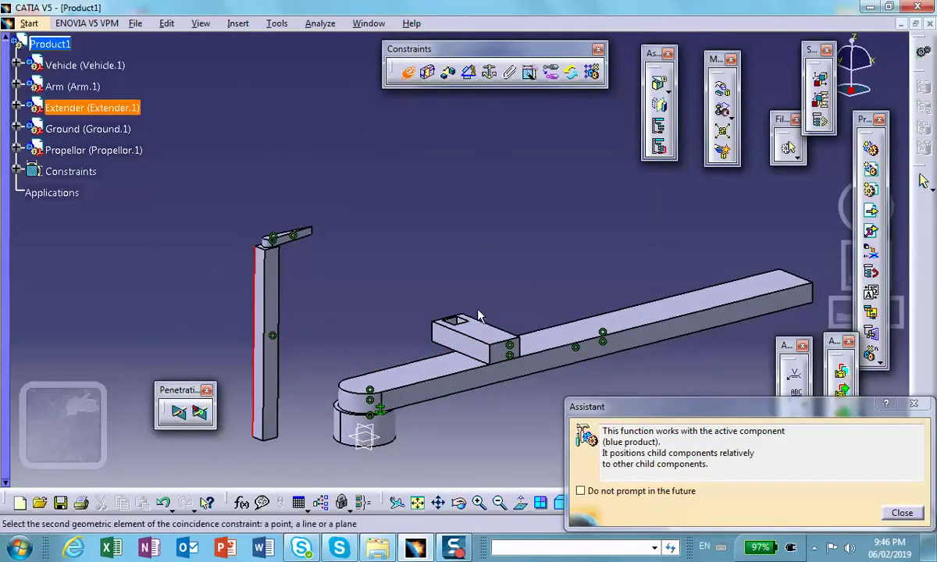
middle_click_drag(449, 348, 312, 407)
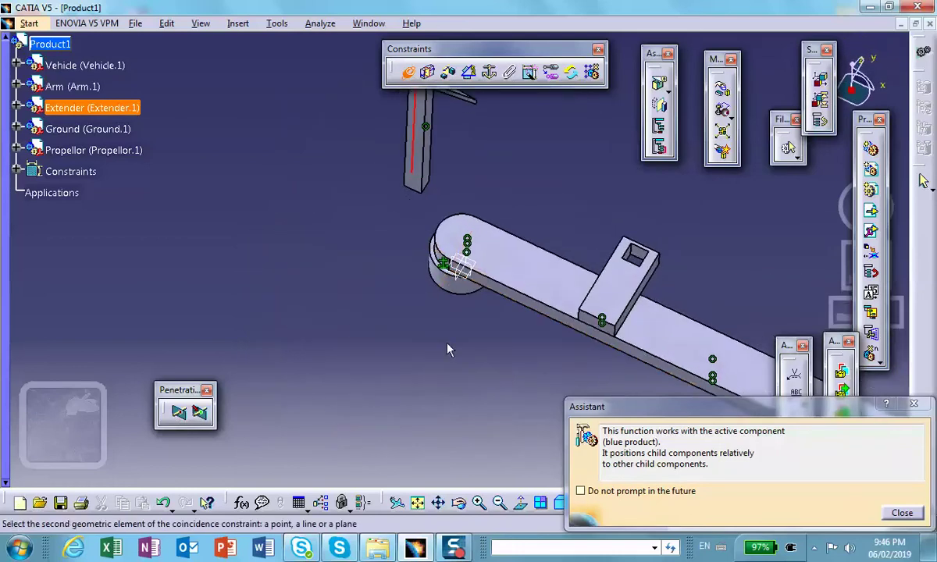
middle_click_drag(448, 349, 454, 230, "ctrl")
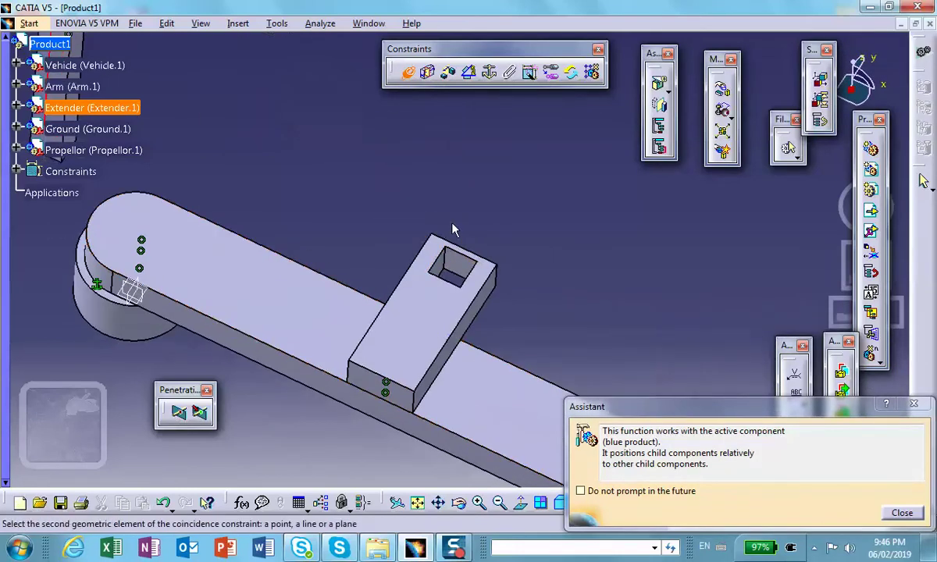
left_click(450, 261)
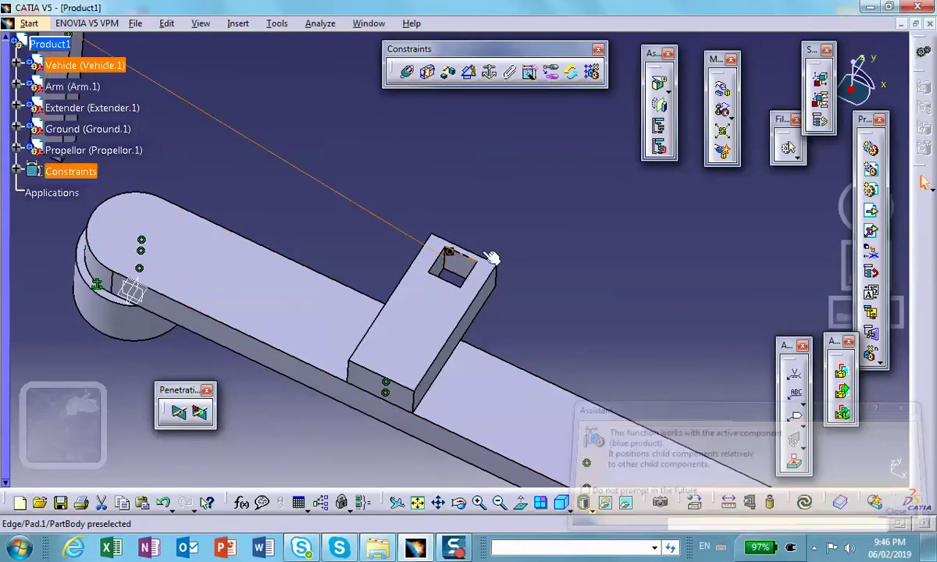
Step: Create Coincidence.9 between the Vehicle hole face and the Arm face, then inspect it
left_click(407, 71)
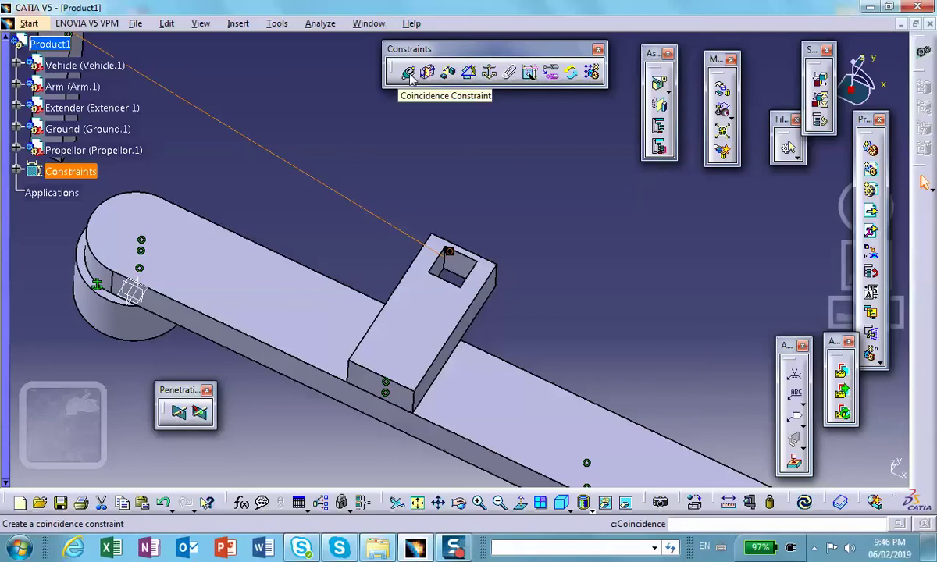
left_click(407, 73)
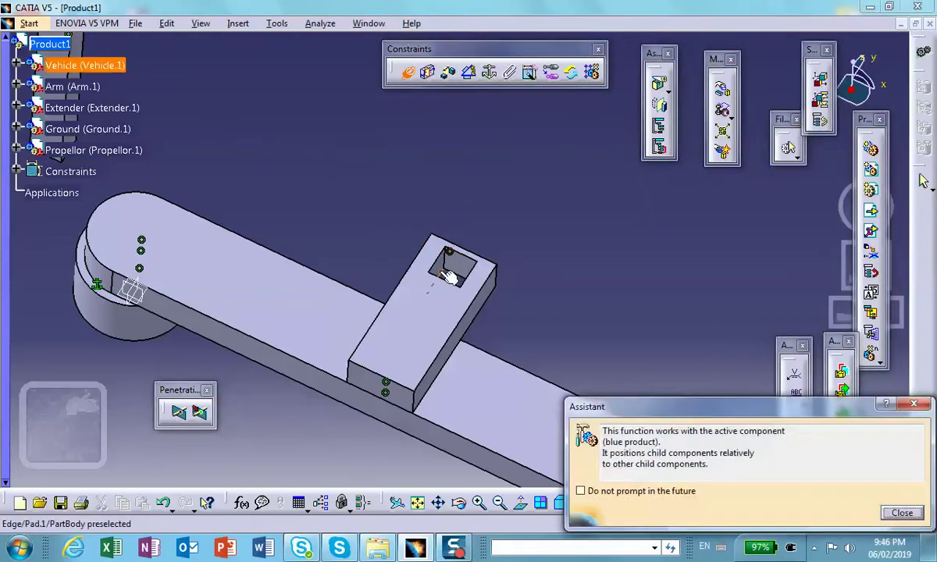
left_click(464, 270)
middle_click_drag(533, 234, 413, 282)
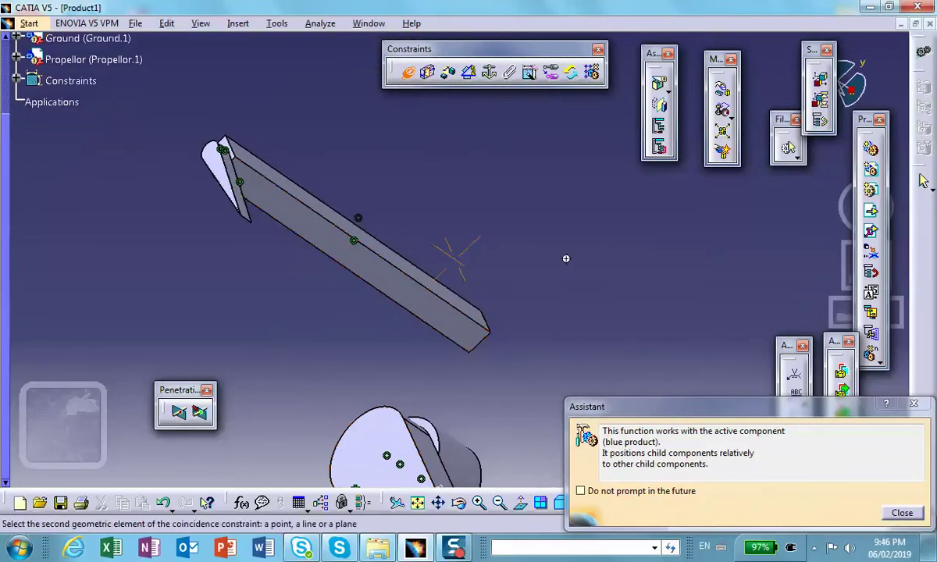
middle_click_drag(565, 259, 489, 173)
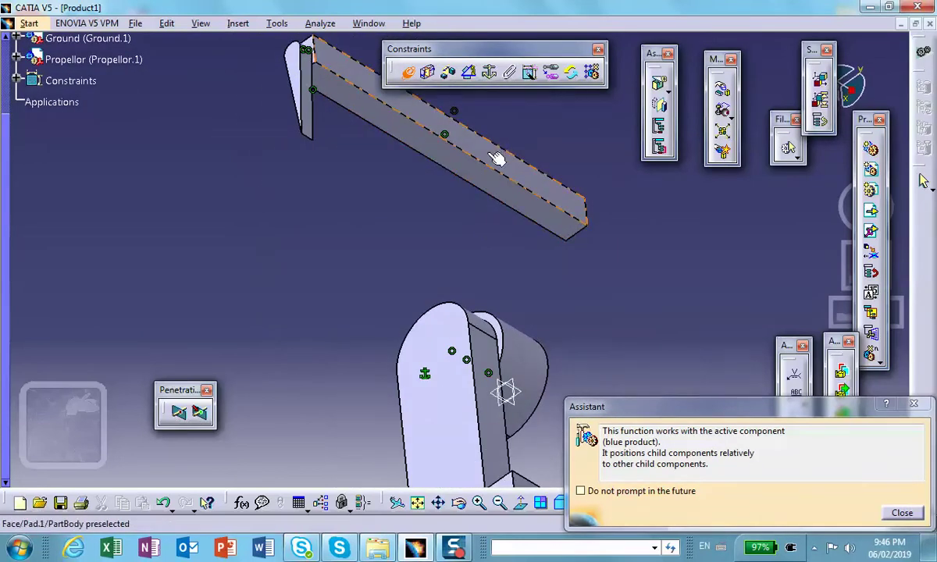
left_click(497, 158)
left_click(550, 341)
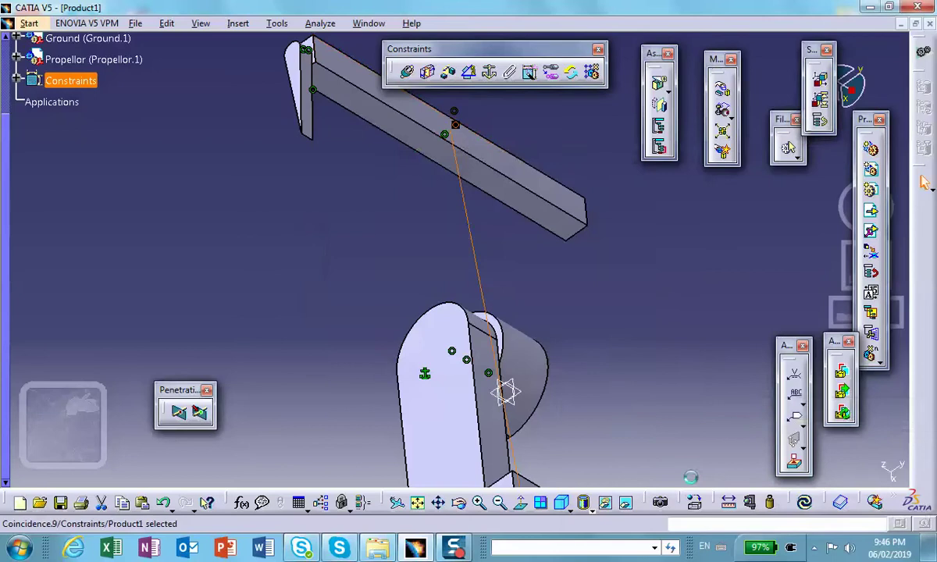
middle_click_drag(505, 391, 468, 281)
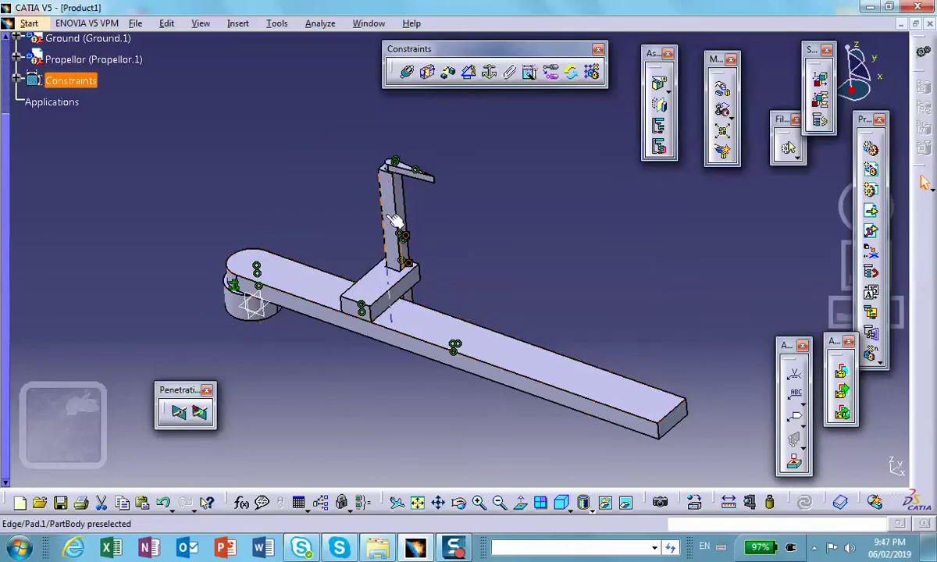
left_click(398, 227)
middle_click_drag(673, 287, 512, 285)
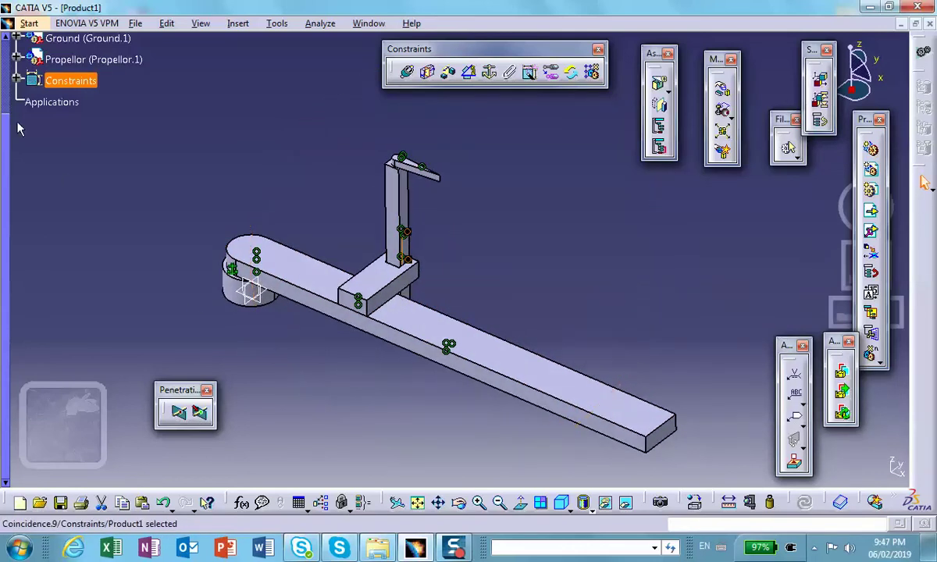
Step: Switch to the DMU Kinematics workbench
scroll(20, 129, "up", 5)
left_click(29, 23)
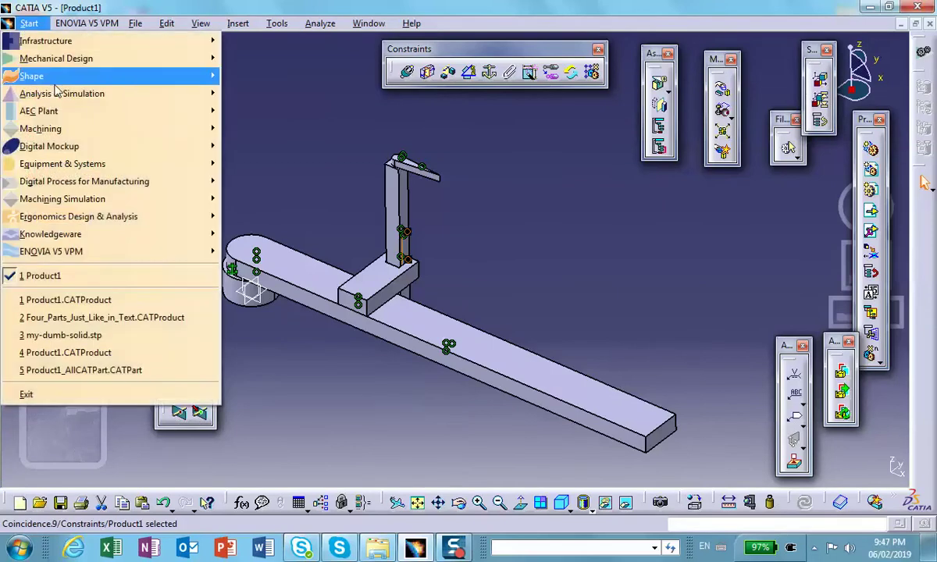
mouse_move(66, 145)
left_click(342, 180)
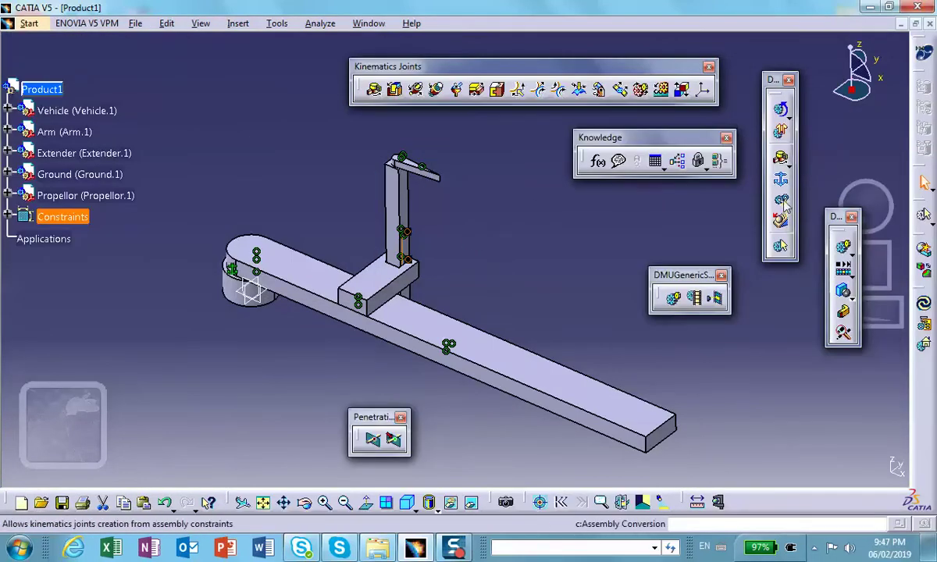
Step: Auto-convert the assembly constraints into joints of a new Mechanism.1
left_click(781, 202)
left_click(770, 385)
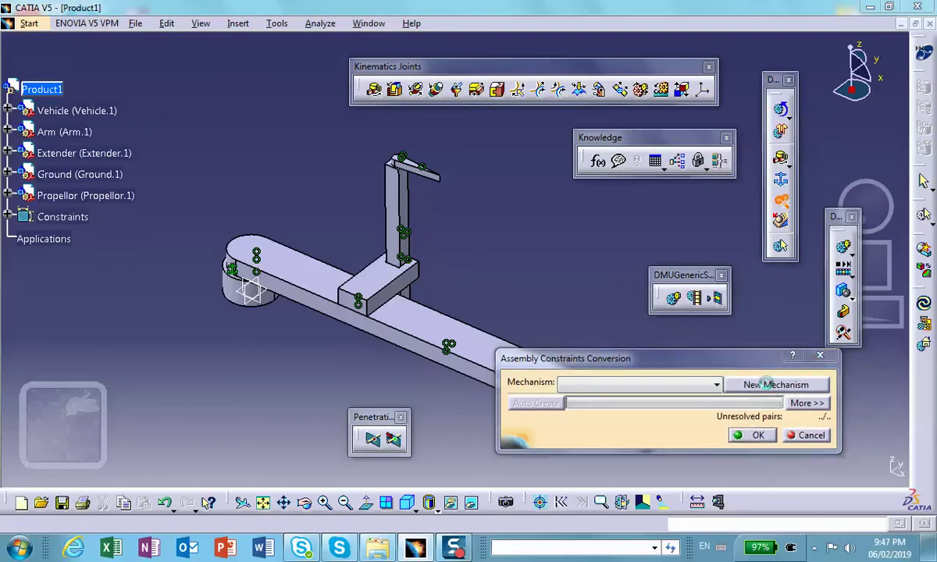
left_click(817, 463)
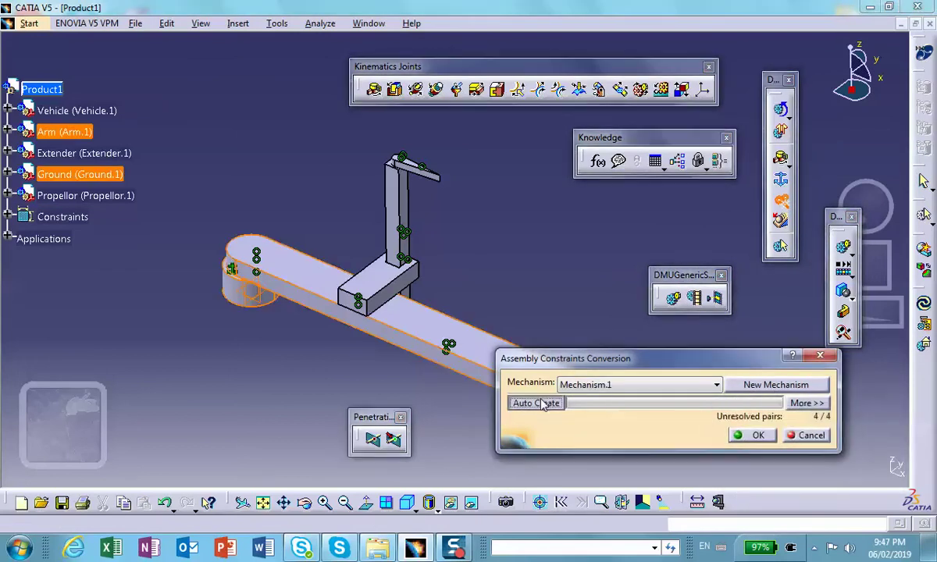
left_click(543, 403)
left_click(759, 436)
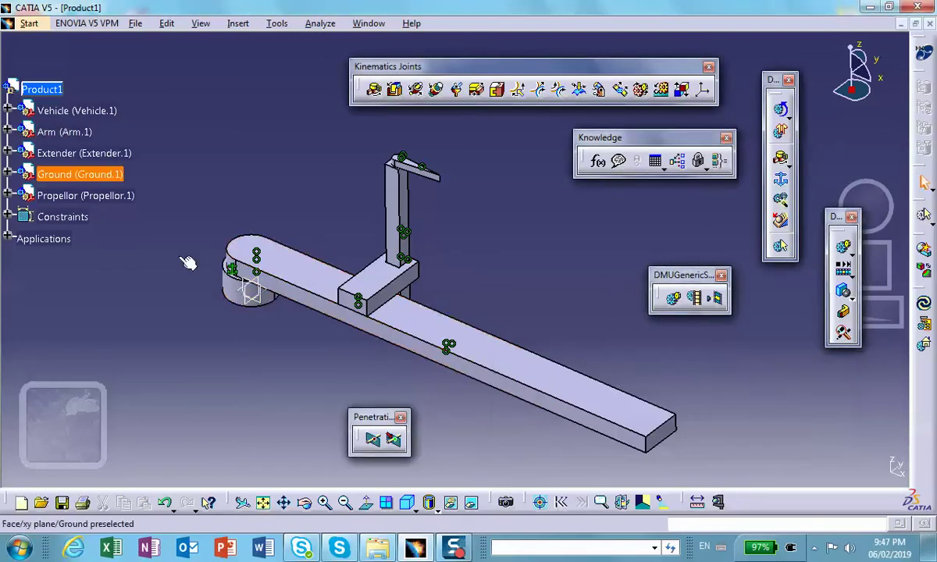
Step: Expand Applications > Mechanisms > Mechanism.1 to list its joints and recentre the model
left_click(9, 238)
scroll(50, 192, "down", 2)
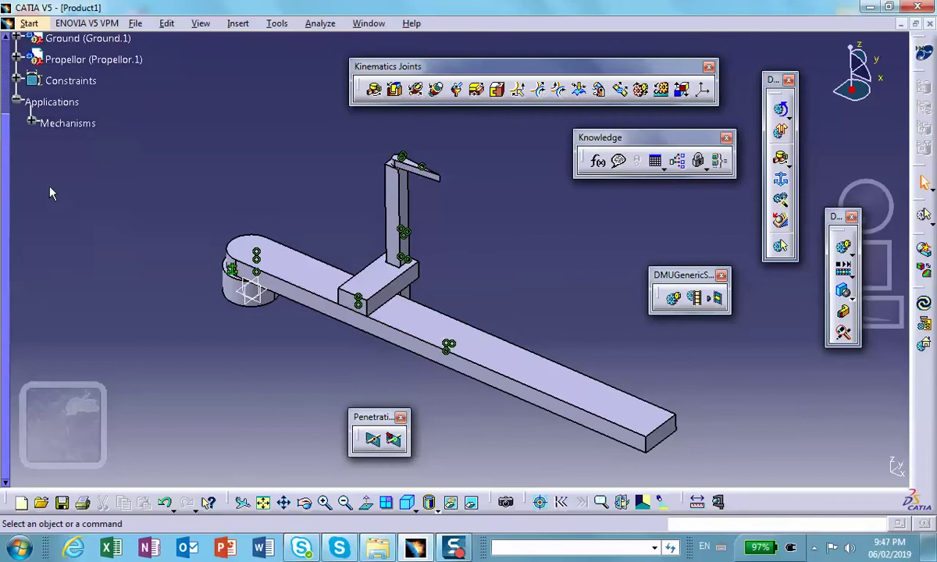
left_click(32, 123)
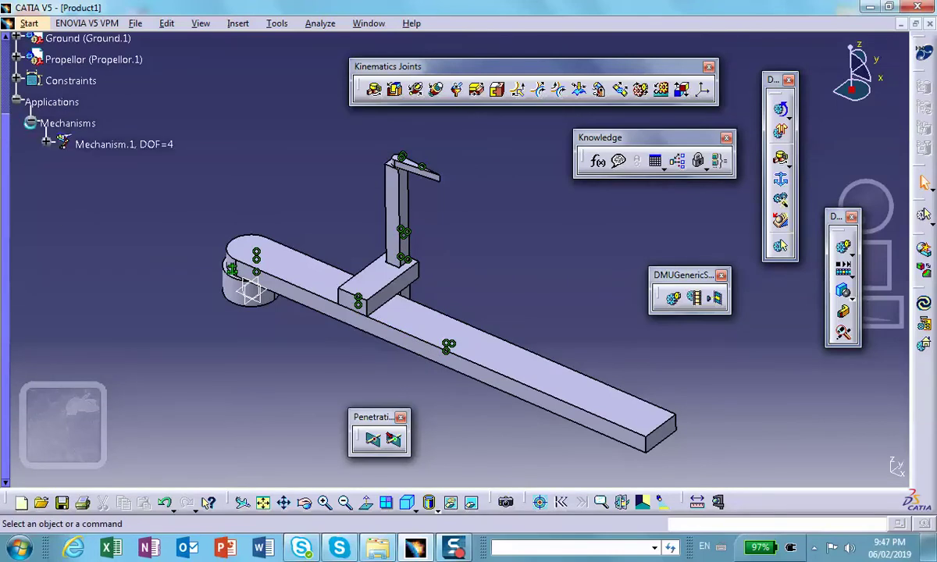
left_click(47, 143)
left_click(62, 165)
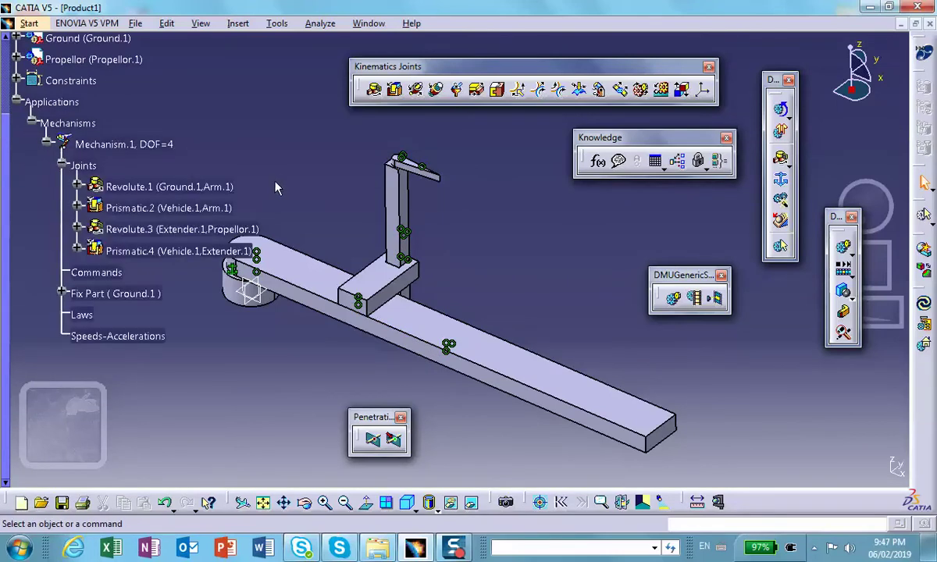
middle_click_drag(357, 224, 423, 228)
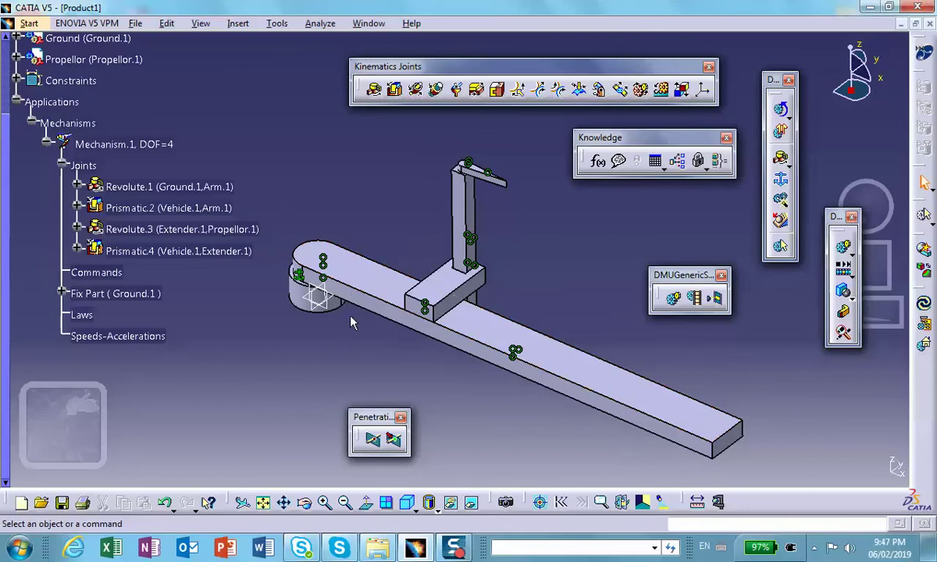
middle_click_drag(282, 171, 320, 176)
Step: Make Revolute.1 angle driven with a lower limit of 0
double_click(174, 187)
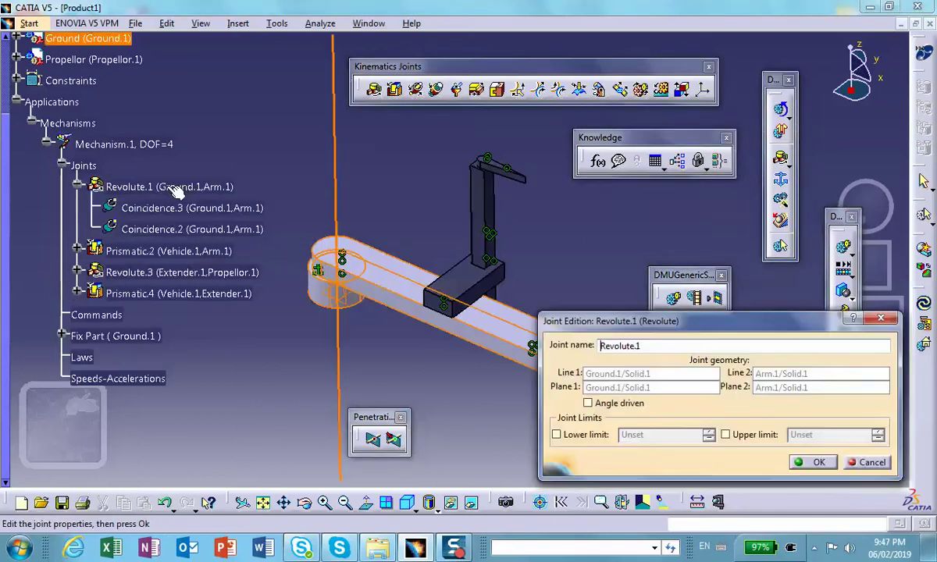
left_click(589, 403)
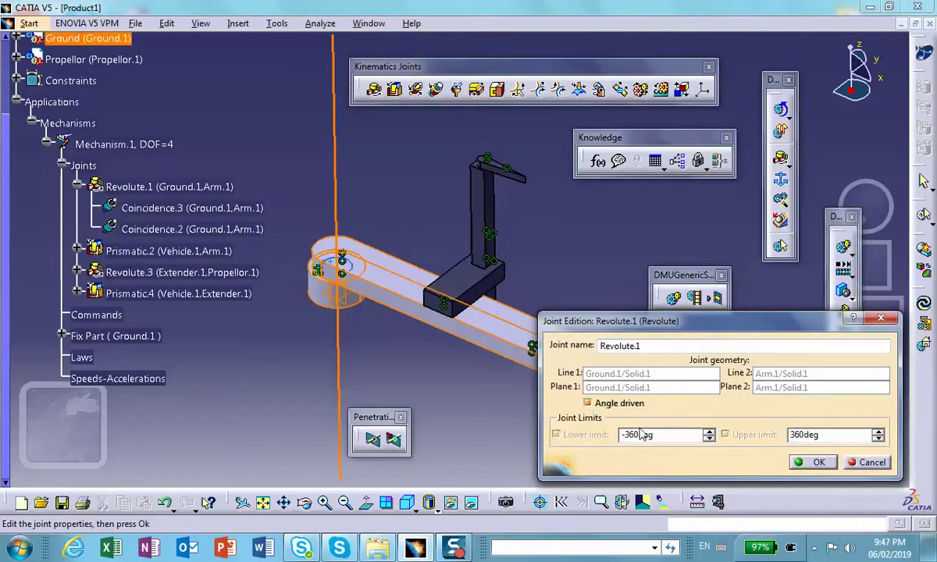
type("0")
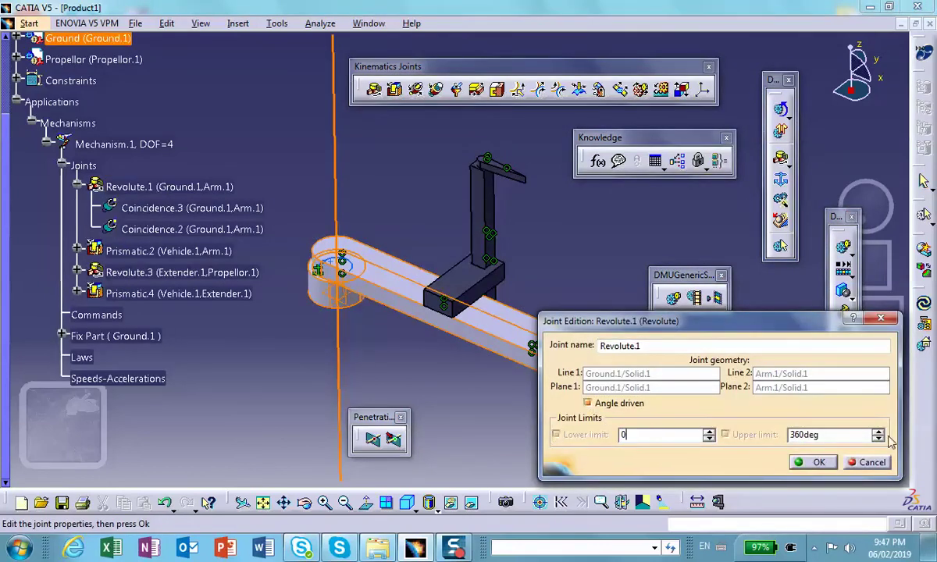
left_click(815, 462)
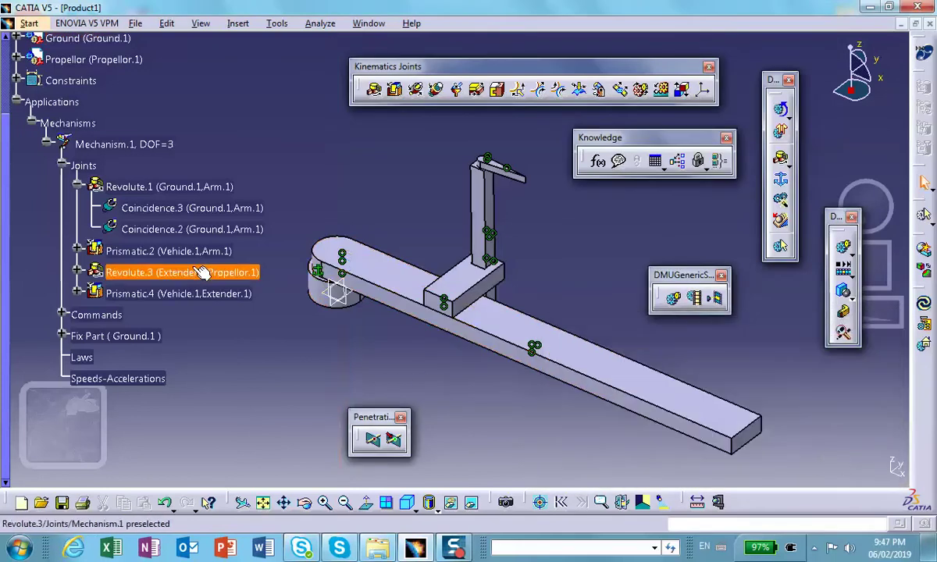
Step: Make Prismatic.2 length driven with limits 0 to 10
double_click(144, 251)
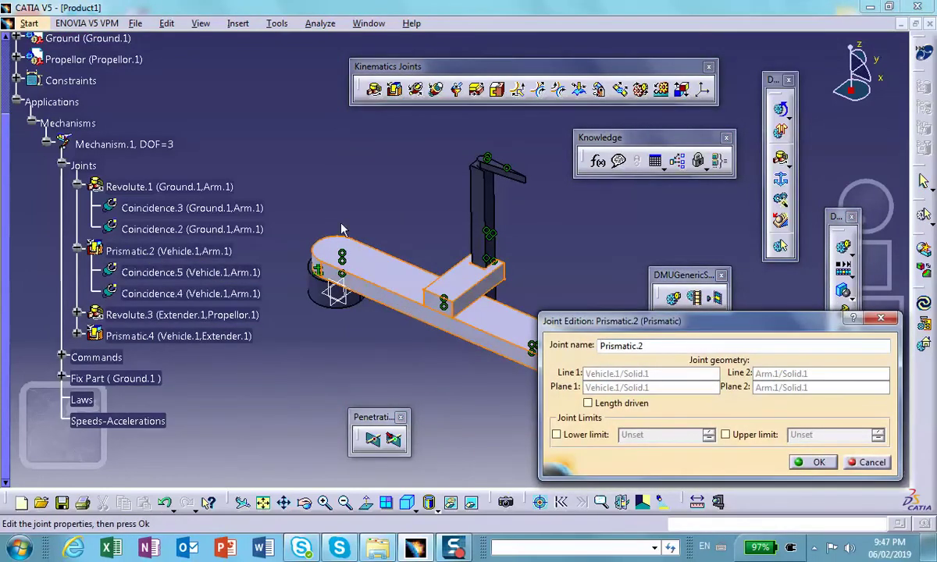
left_click(587, 403)
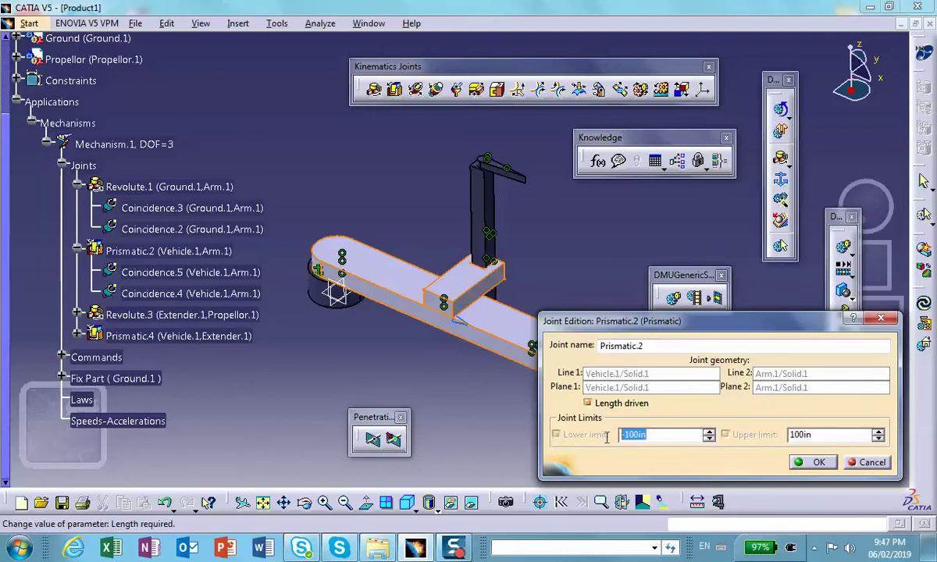
type("010")
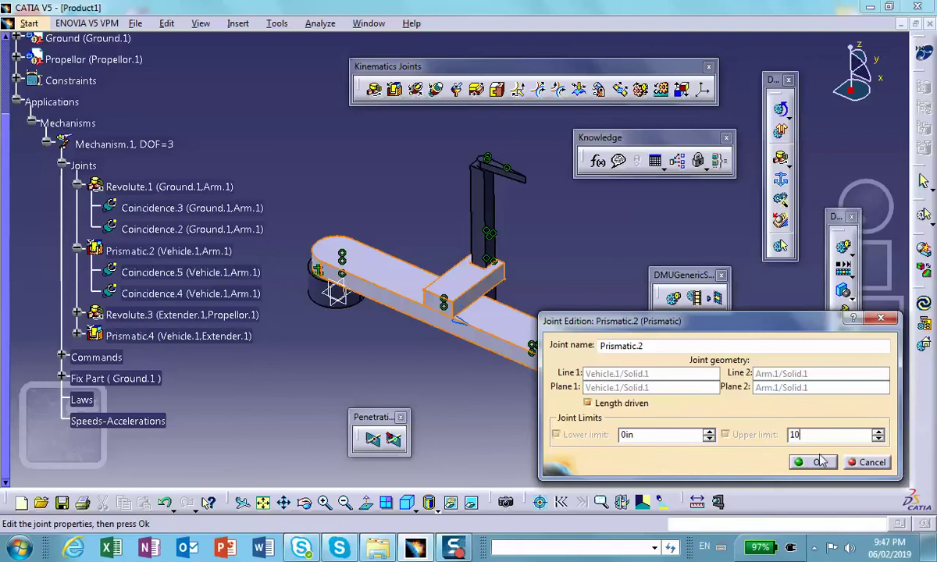
left_click(817, 463)
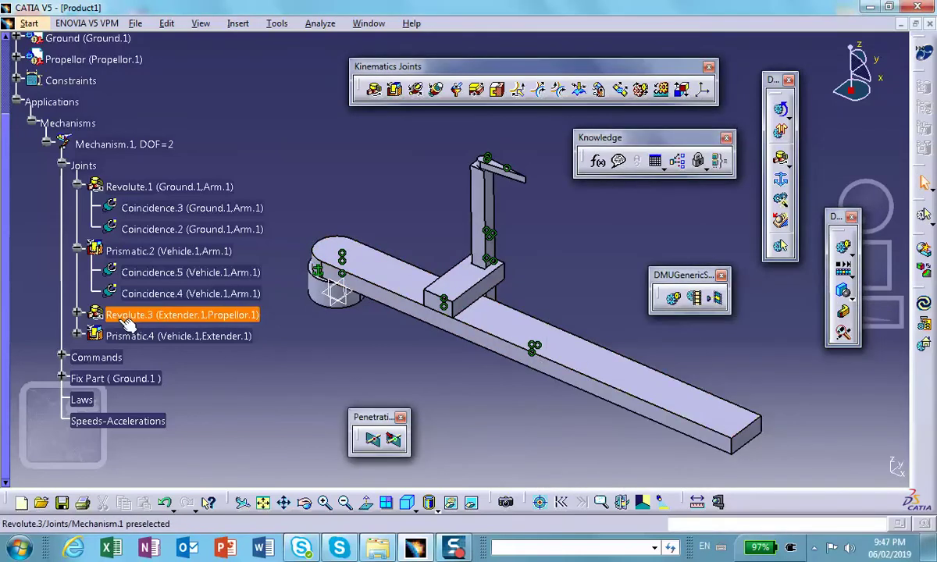
Step: Make Revolute.3 angle driven with a lower limit of 0
double_click(150, 320)
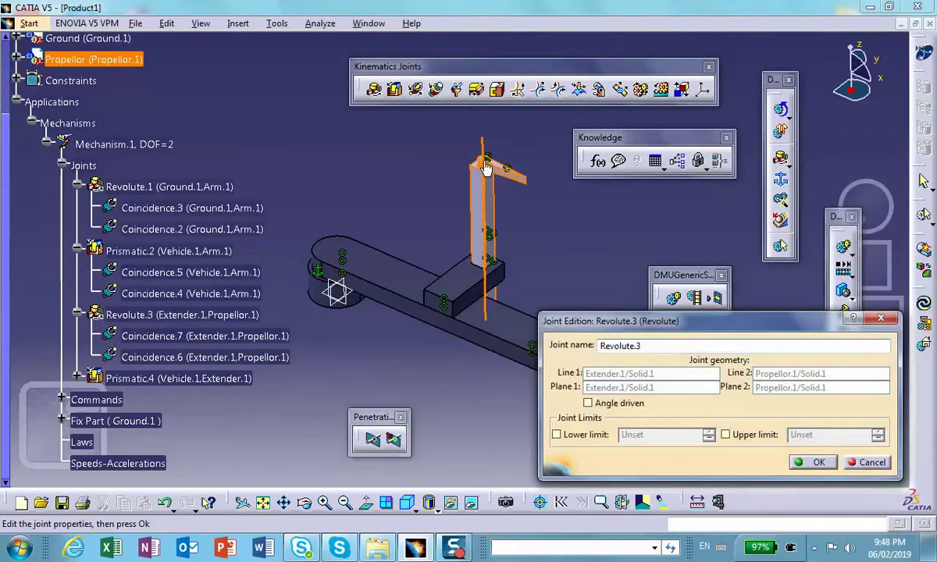
left_click(589, 403)
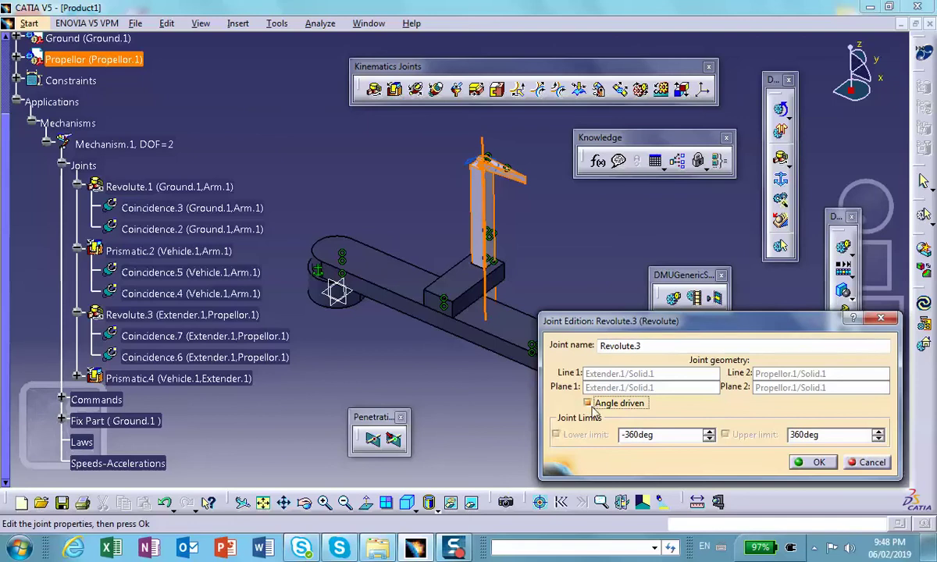
double_click(629, 435)
type("0")
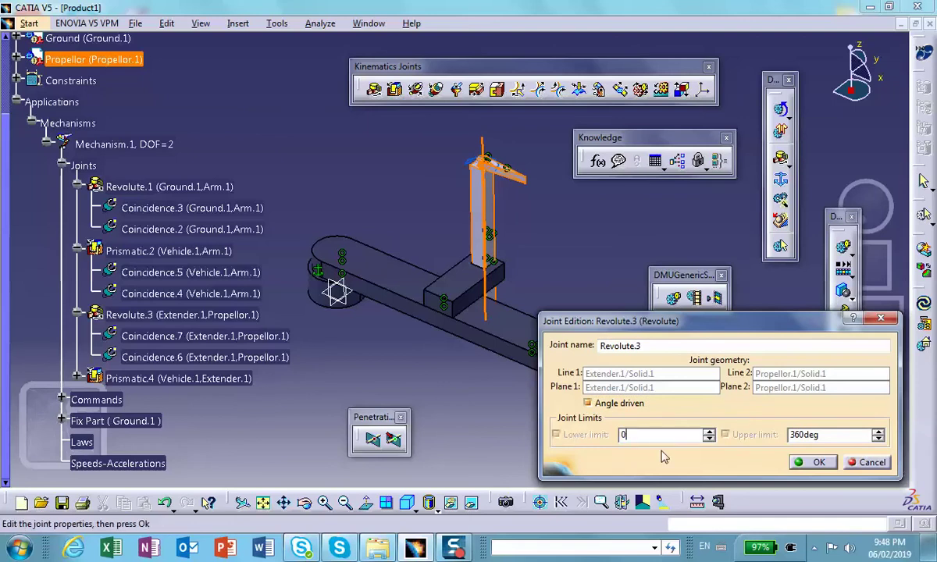
left_click(818, 463)
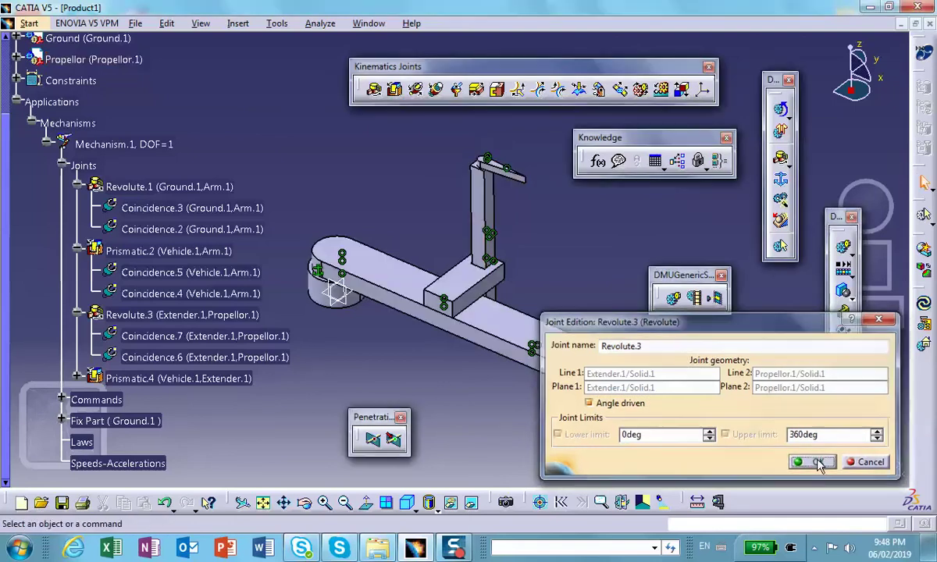
Step: Make Prismatic.4 length driven with limits 0 to 5, acknowledging the simulation message
left_click(195, 378)
double_click(195, 378)
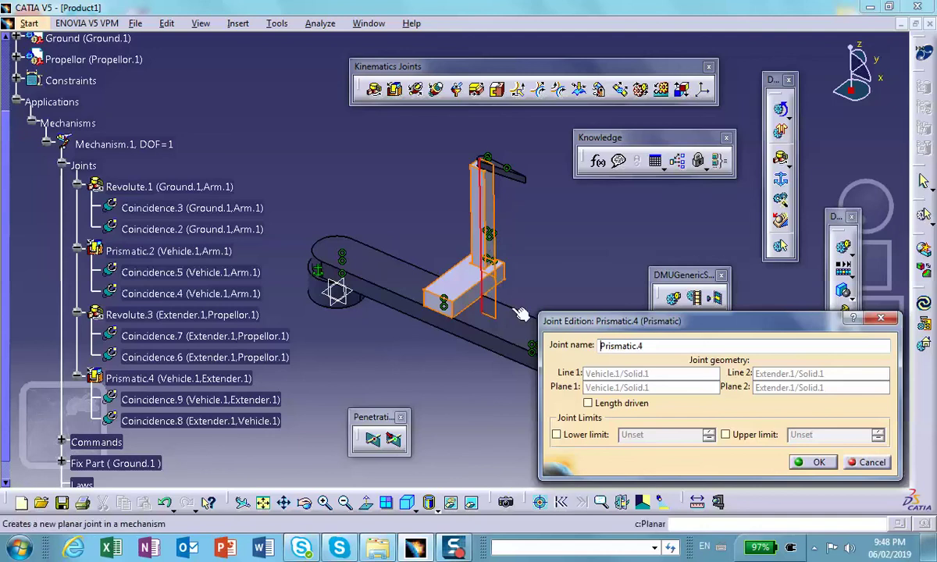
left_click(588, 402)
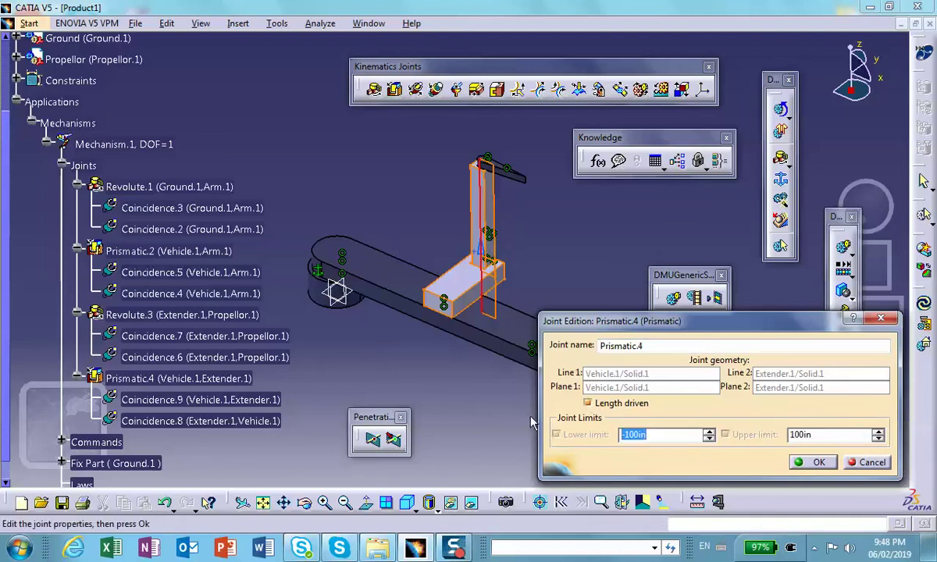
type("0")
key("Tab")
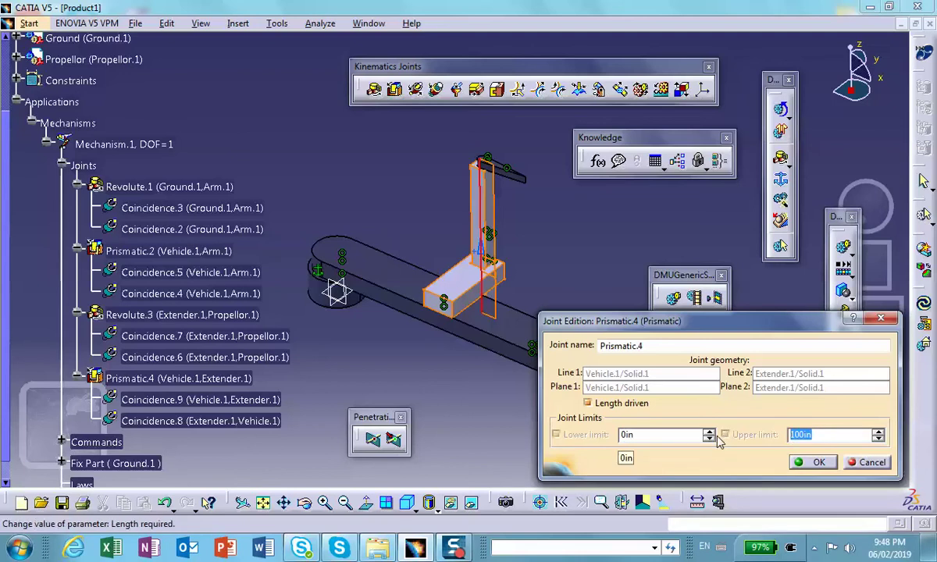
type("5")
left_click(812, 462)
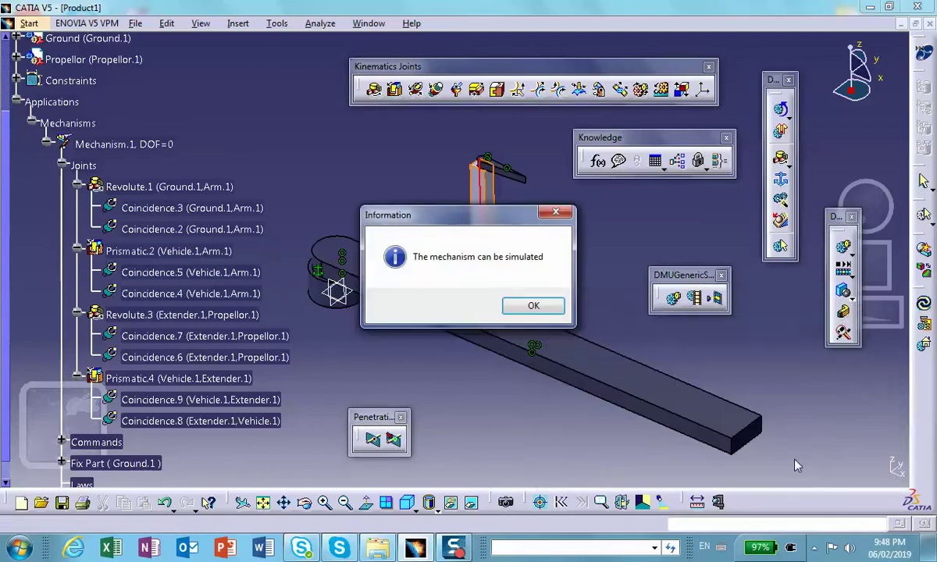
left_click(533, 305)
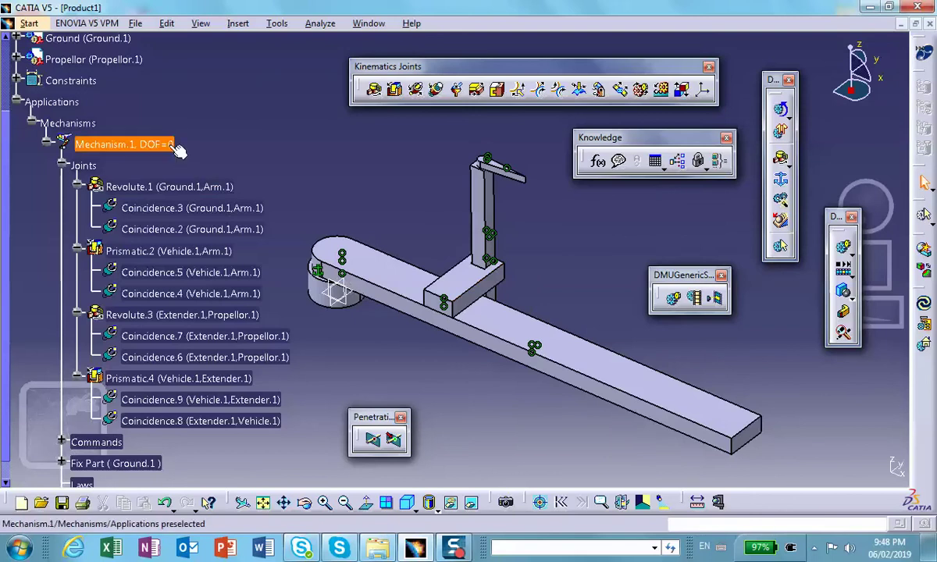
Step: Collapse the four joint entries and Joints node, zoom out, and select the Arm and Vehicle
left_click(76, 186)
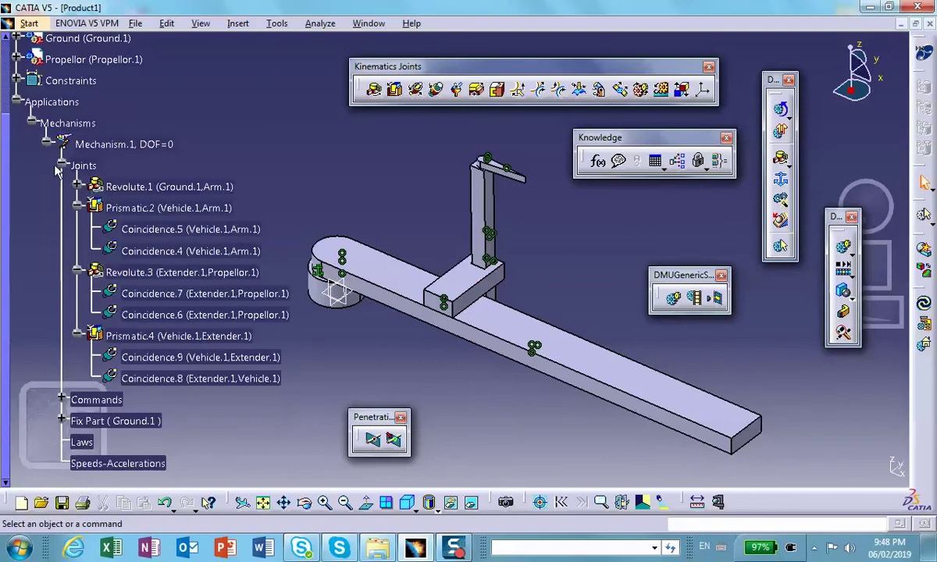
left_click(76, 207)
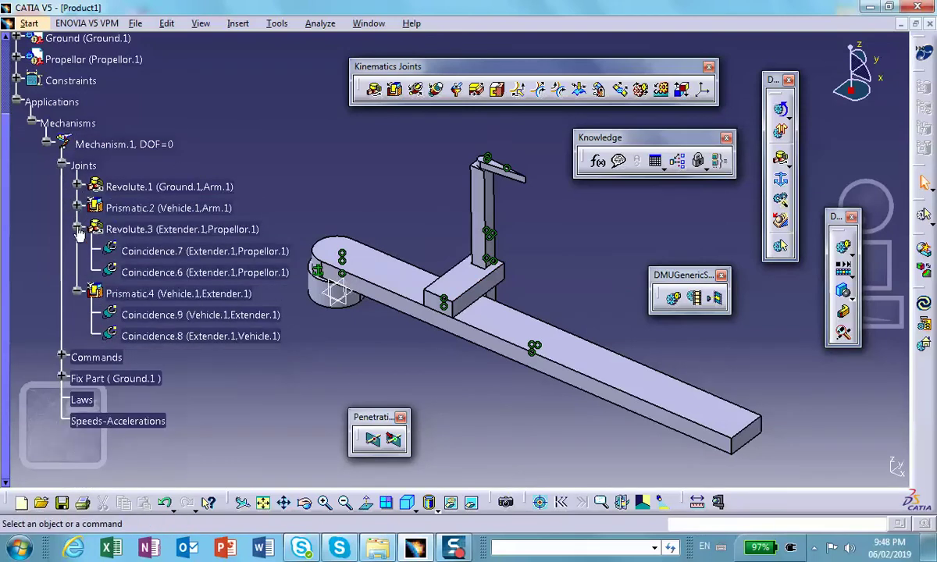
left_click(77, 229)
left_click(77, 250)
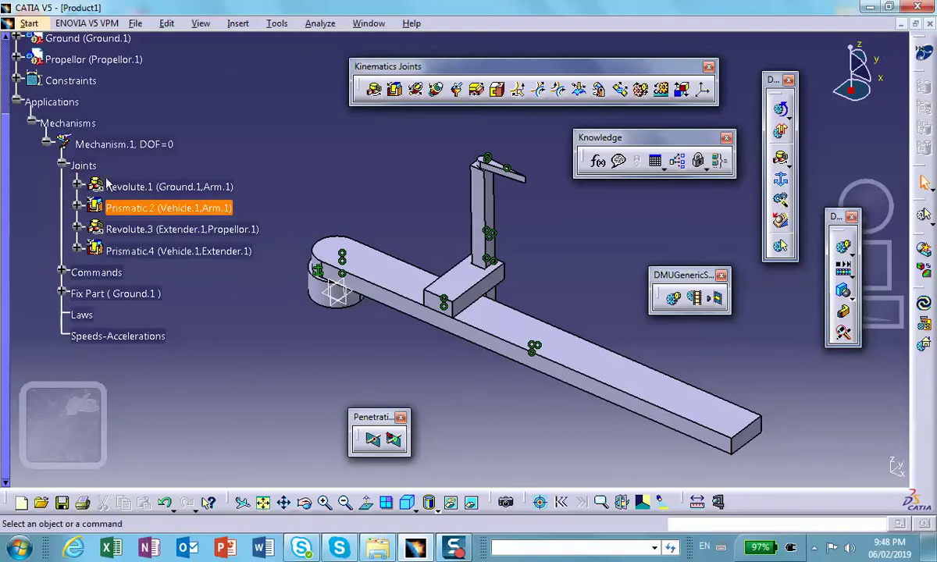
left_click(62, 164)
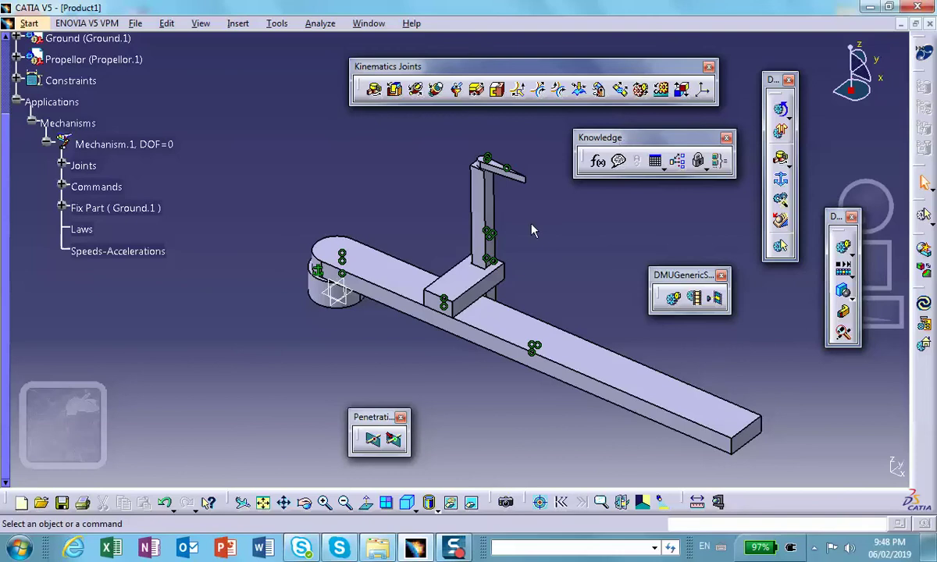
middle_click_drag(531, 230, 554, 217)
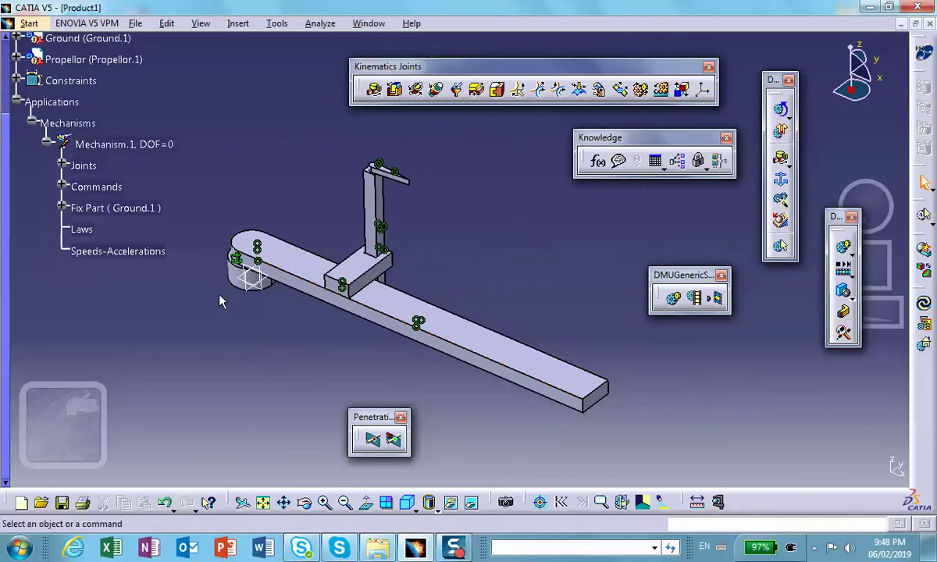
left_click(311, 259)
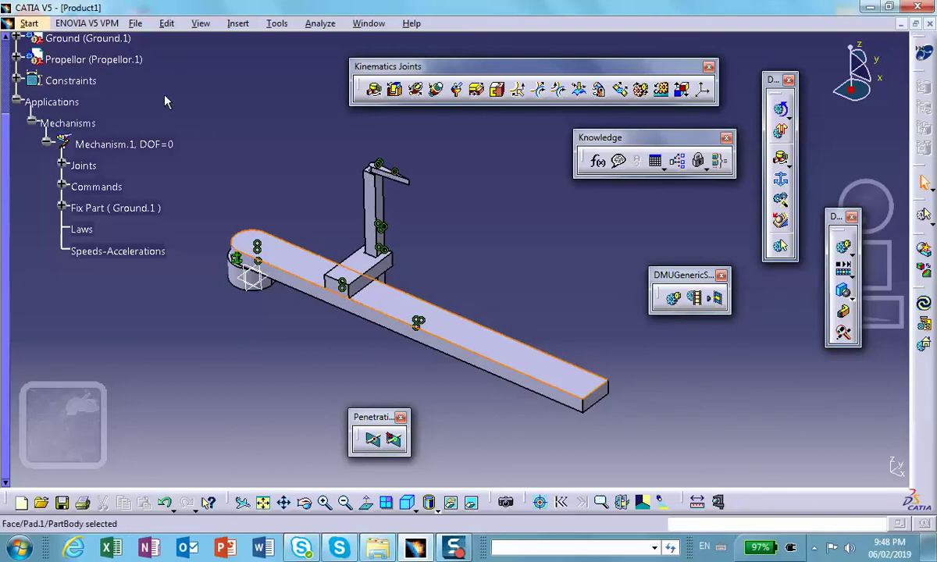
left_click(92, 66)
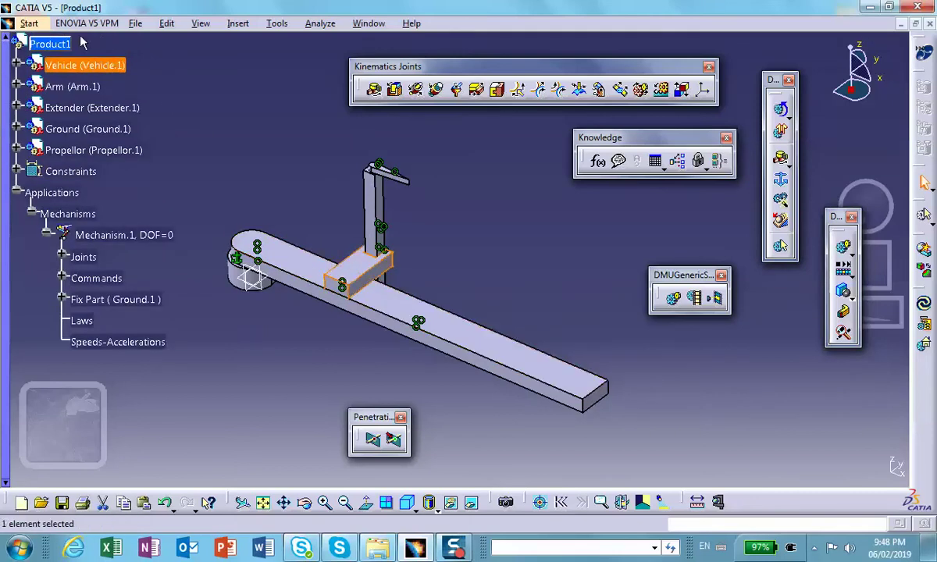
left_click(29, 22)
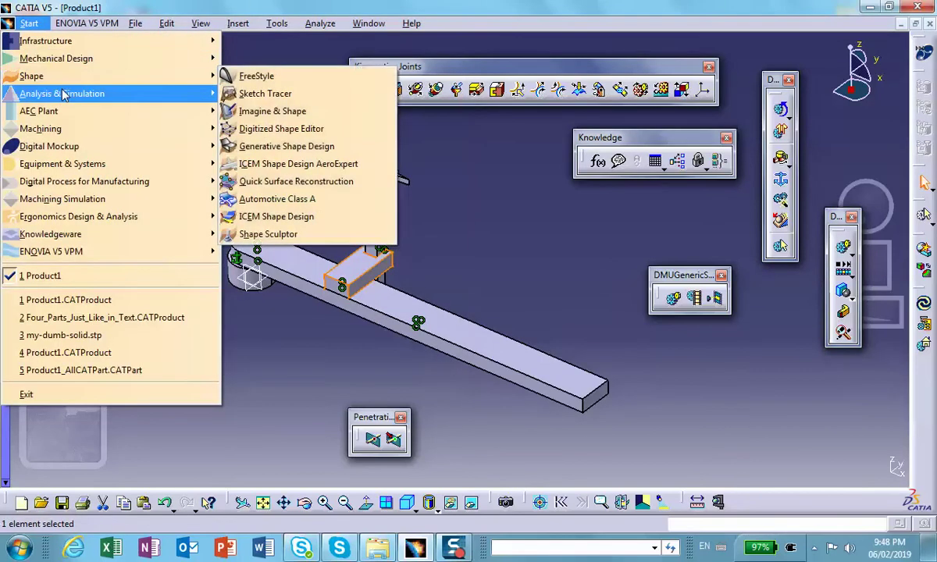
Step: Switch to the Assembly Design workbench and show the Graphic Properties toolbar
mouse_move(64, 94)
mouse_move(69, 59)
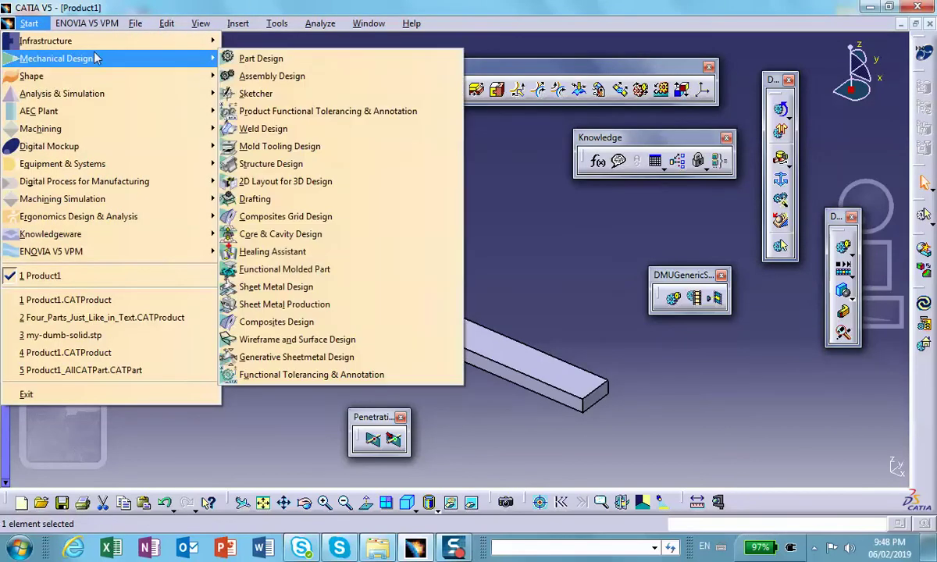
left_click(273, 75)
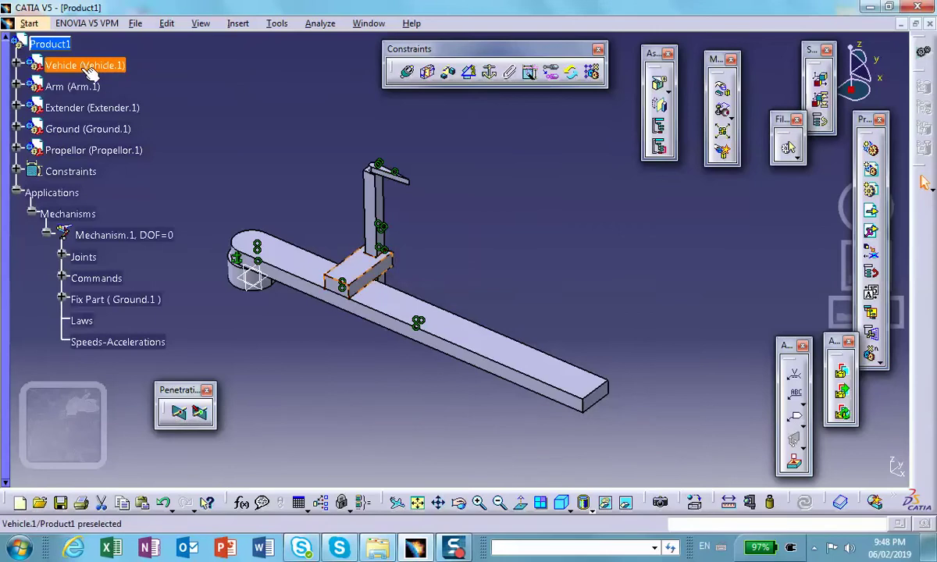
left_click(88, 66)
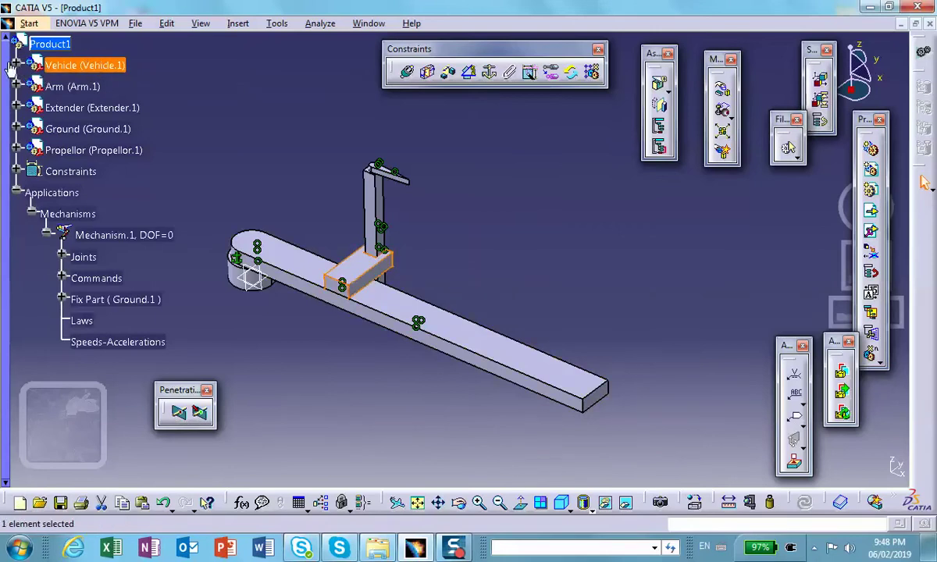
left_click(252, 103)
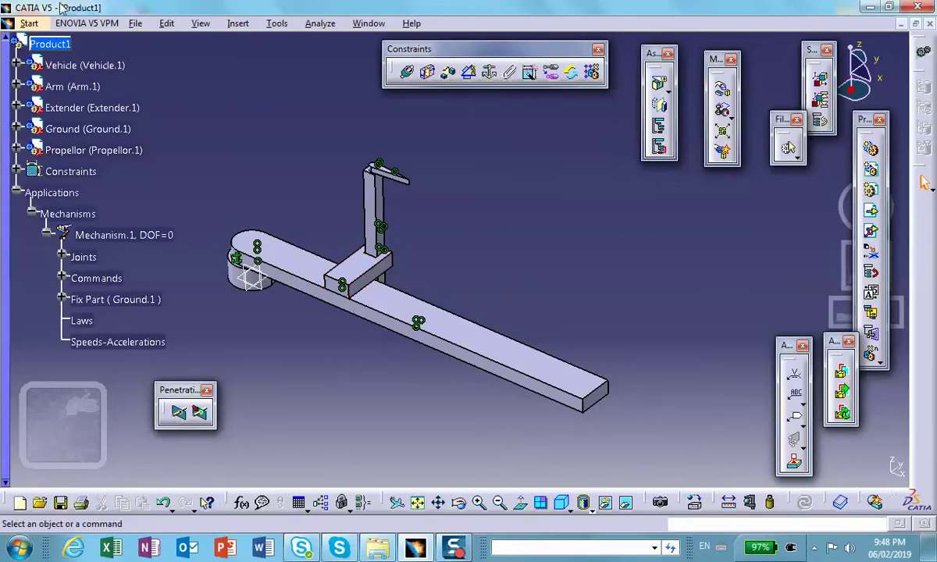
left_click(200, 25)
mouse_move(185, 41)
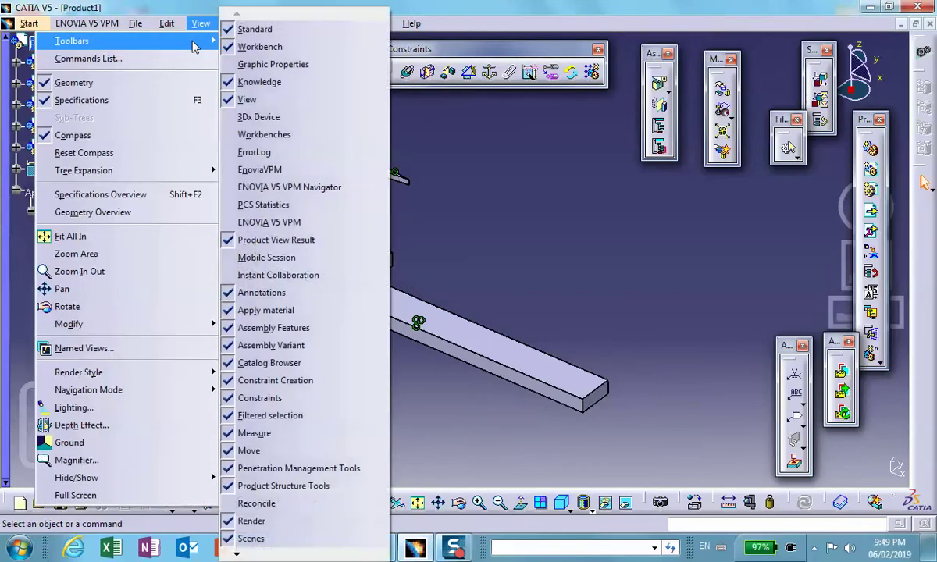
left_click(248, 63)
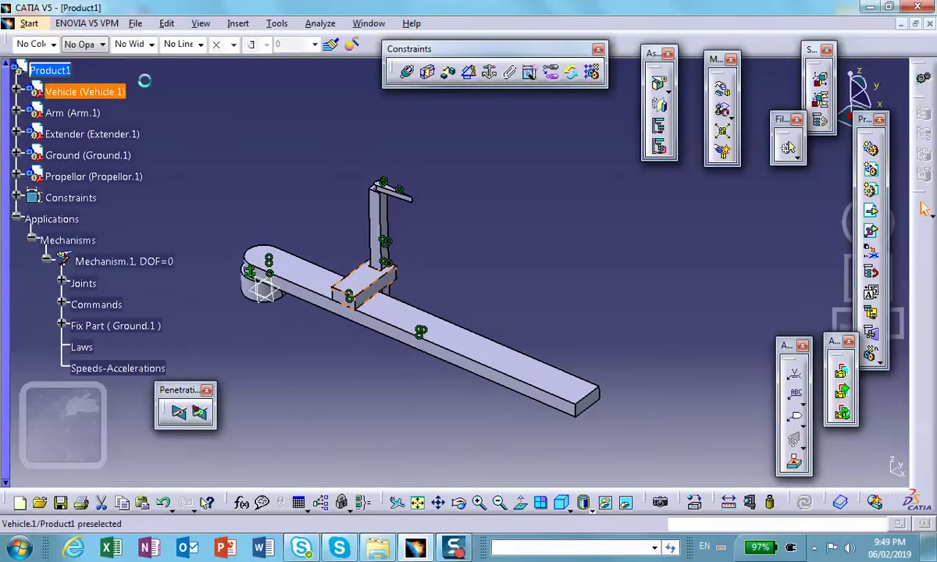
Step: Colour the Vehicle part yellow and the Arm part orange
left_click(145, 81)
left_click(54, 44)
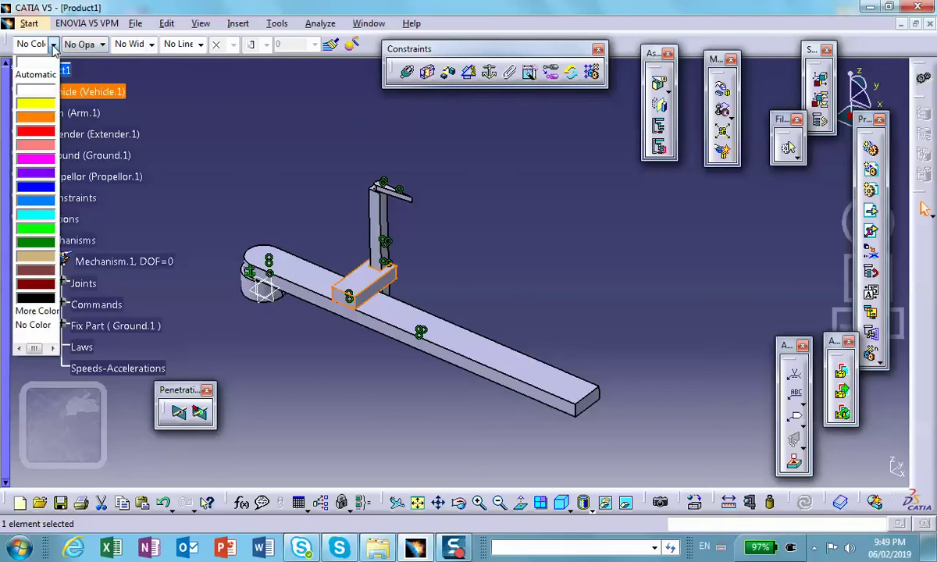
left_click(35, 96)
left_click(295, 159)
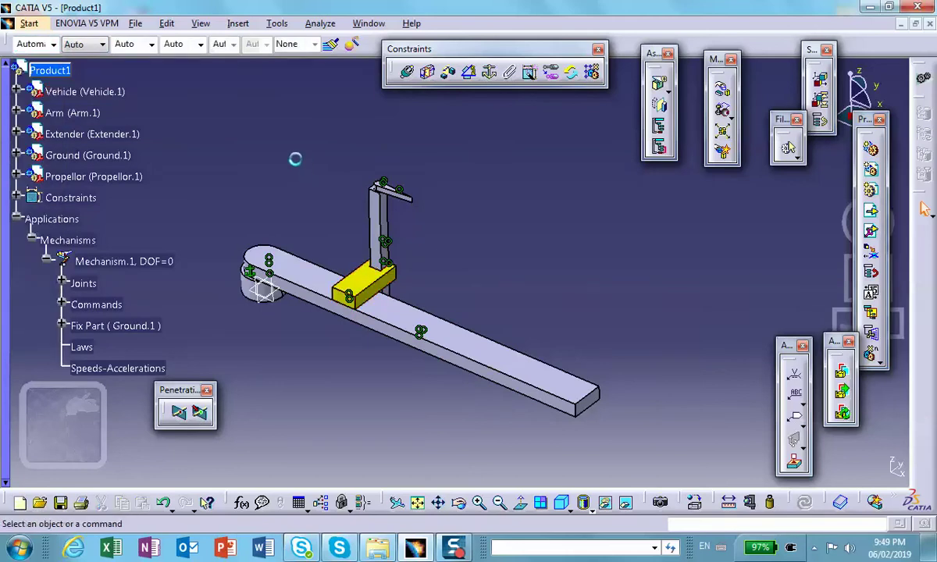
left_click(78, 110)
left_click(54, 45)
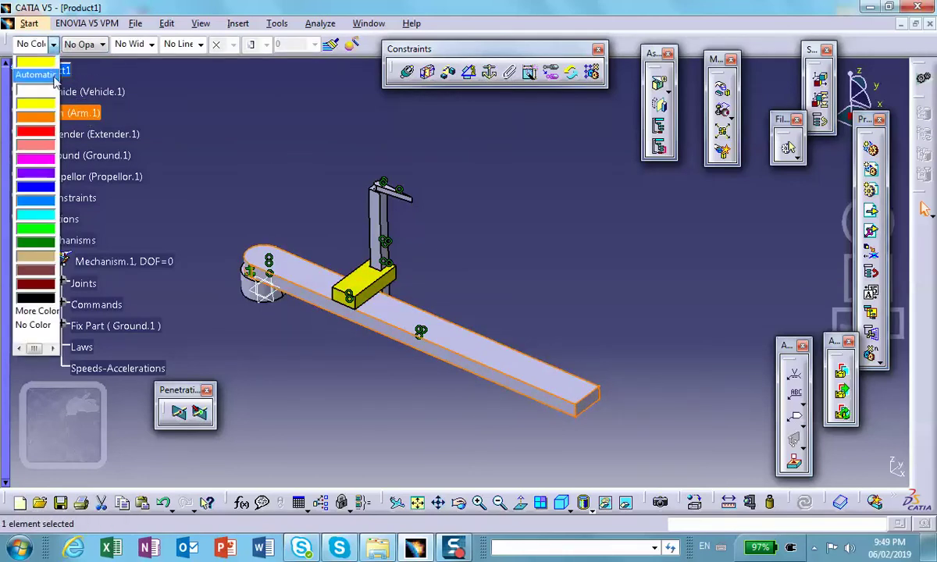
left_click(41, 119)
left_click(239, 159)
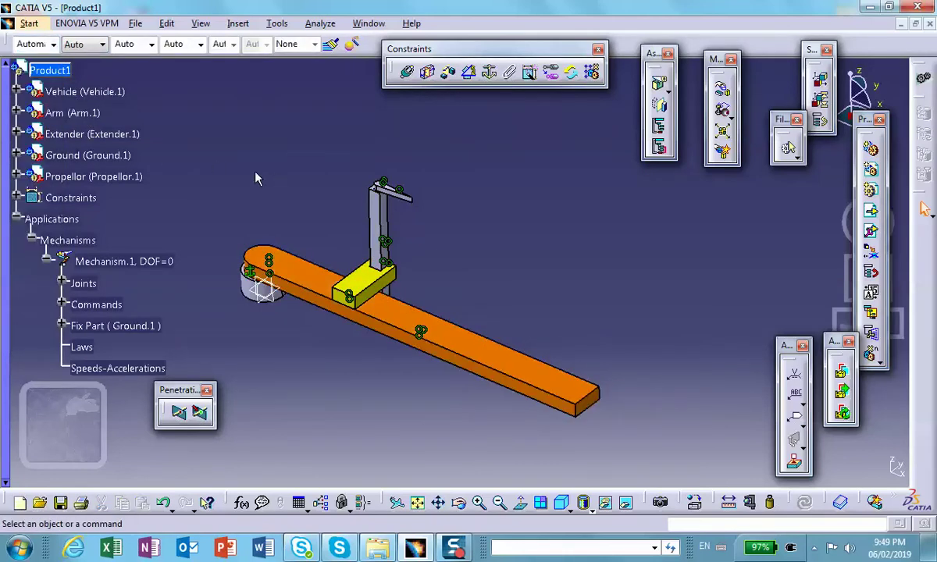
Step: Colour the Extender green and the Propellor blue, then collapse the Applications branch
left_click(78, 134)
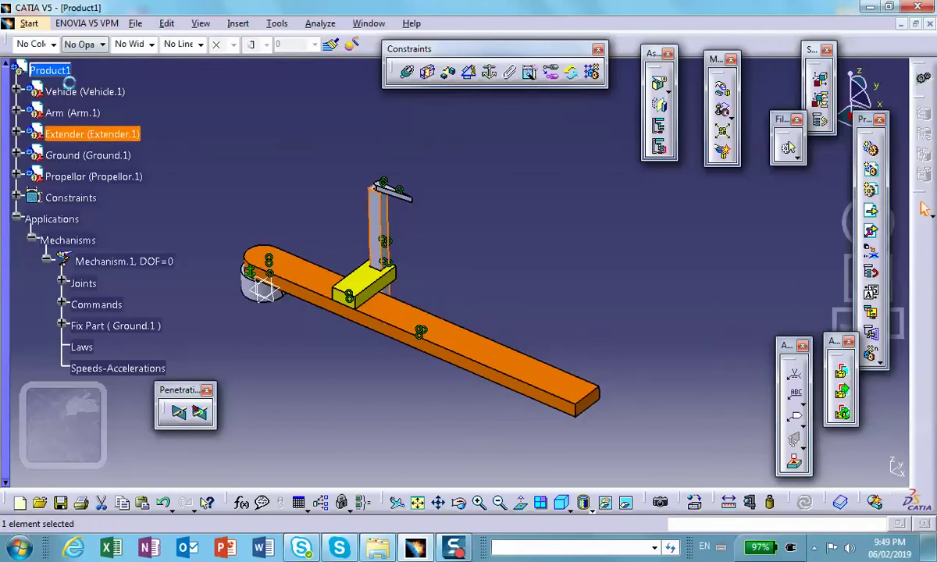
left_click(53, 46)
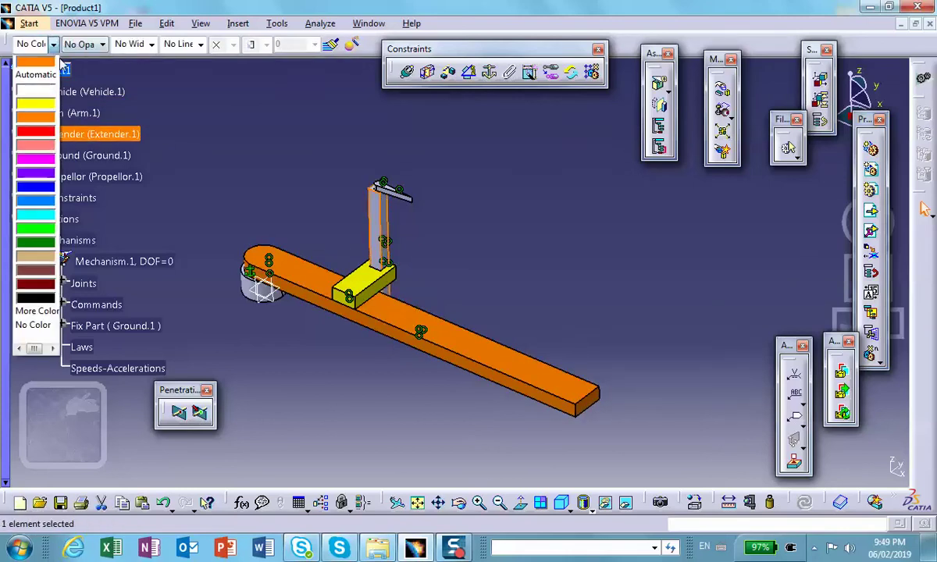
left_click(29, 228)
left_click(201, 153)
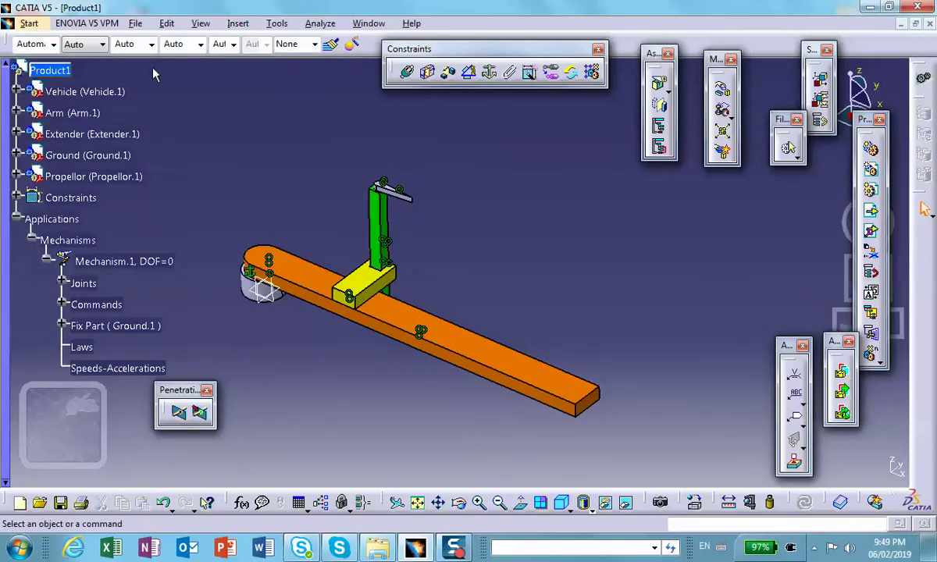
left_click(64, 176)
left_click(53, 45)
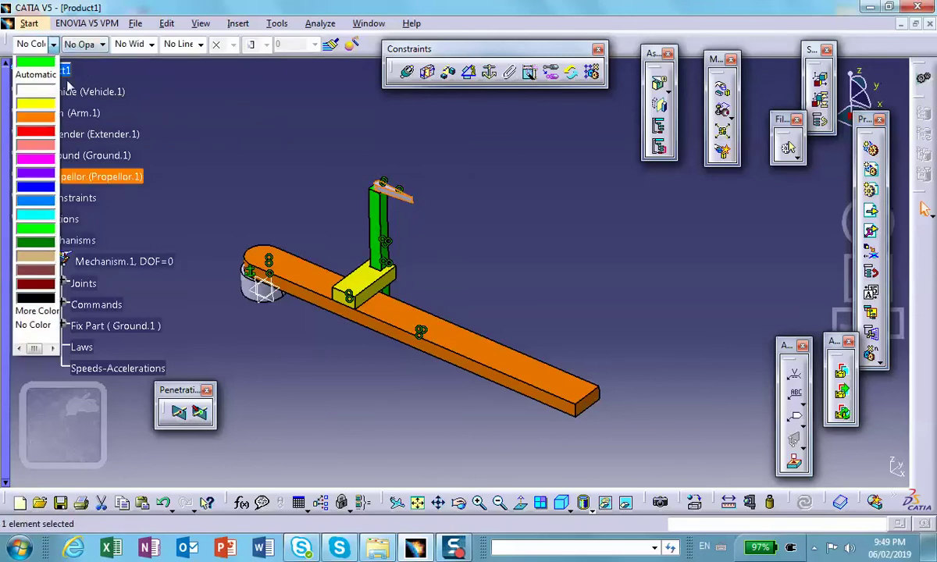
left_click(36, 186)
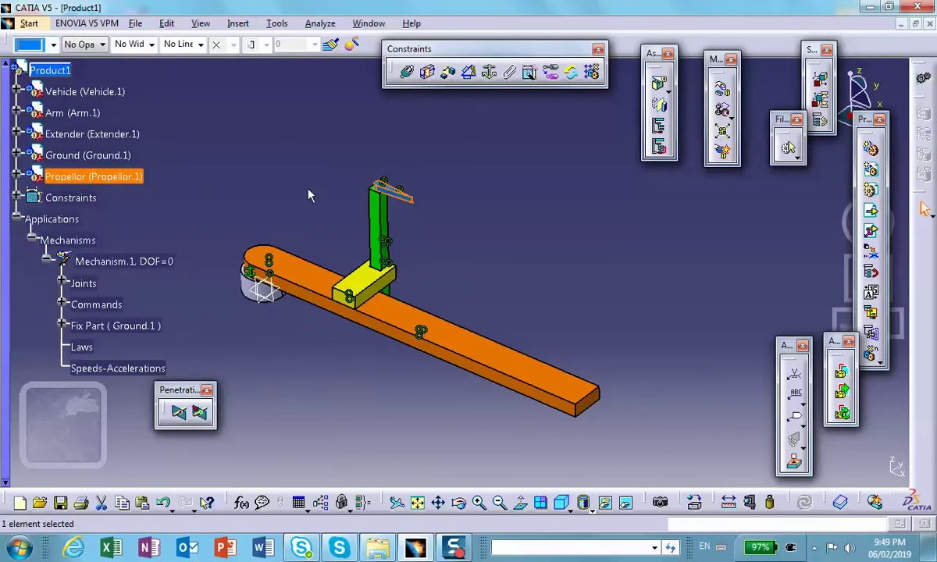
left_click(318, 192)
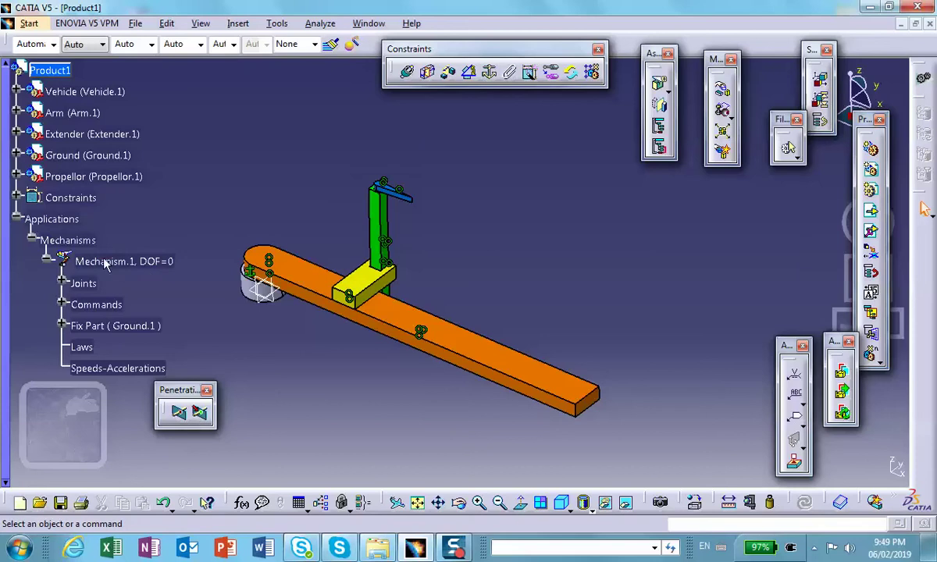
left_click(17, 219)
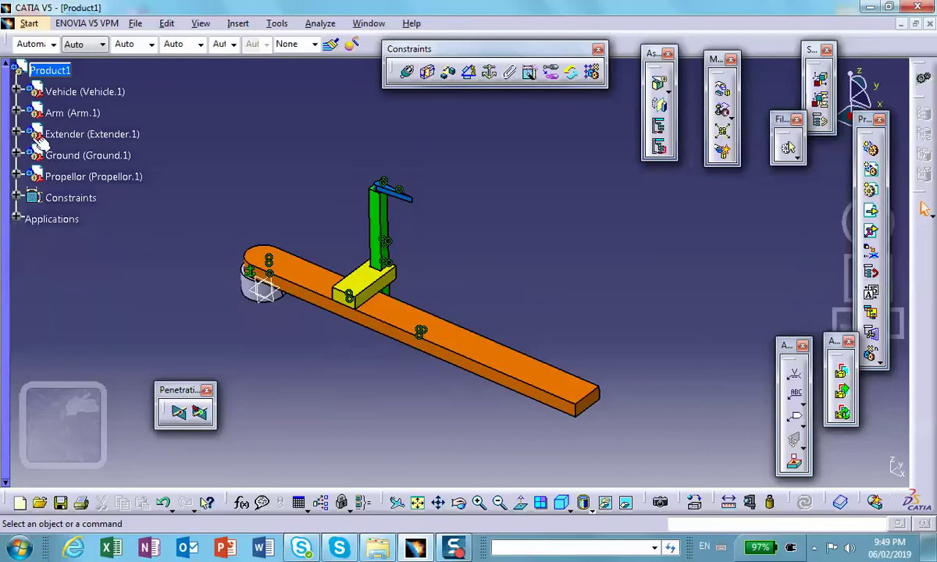
Step: Switch to DMU Kinematics and start simulating the mechanism with its commands, moving the dialog aside
left_click(28, 25)
mouse_move(75, 146)
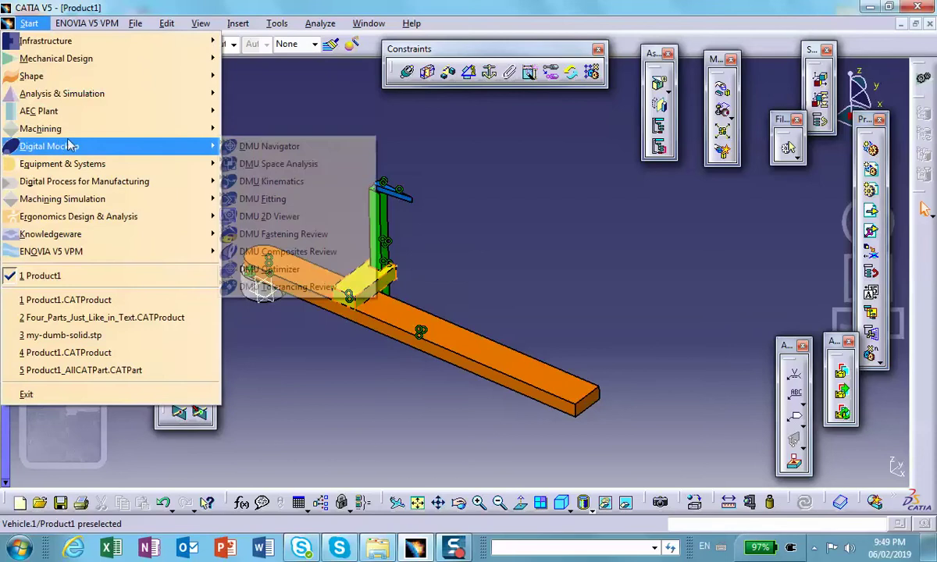
left_click(277, 183)
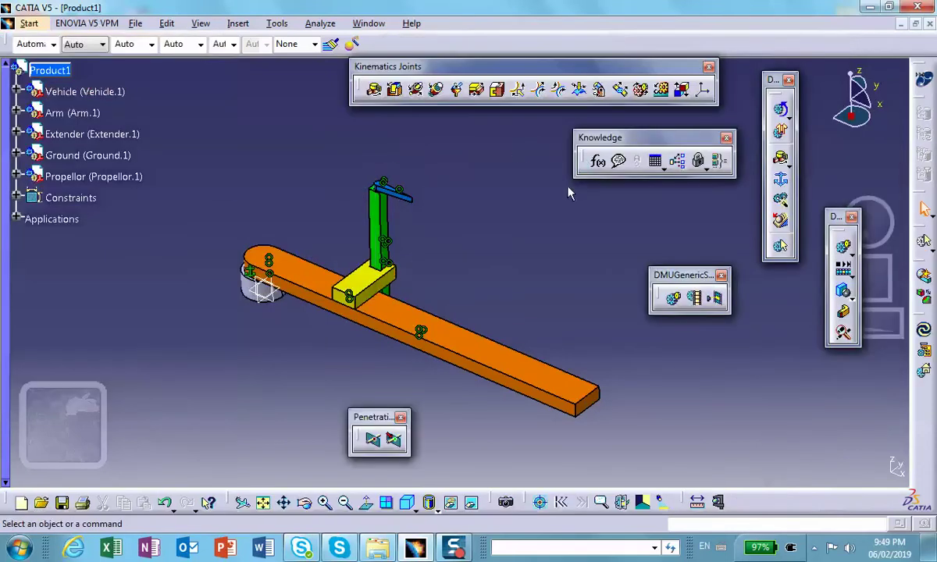
left_click(781, 112)
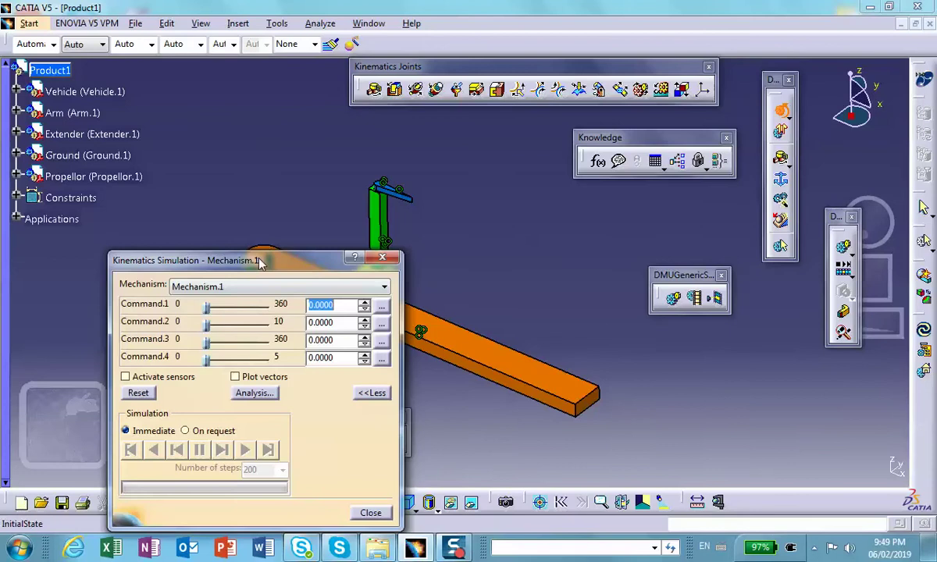
left_click_drag(260, 264, 706, 141)
middle_click_drag(391, 195, 292, 200)
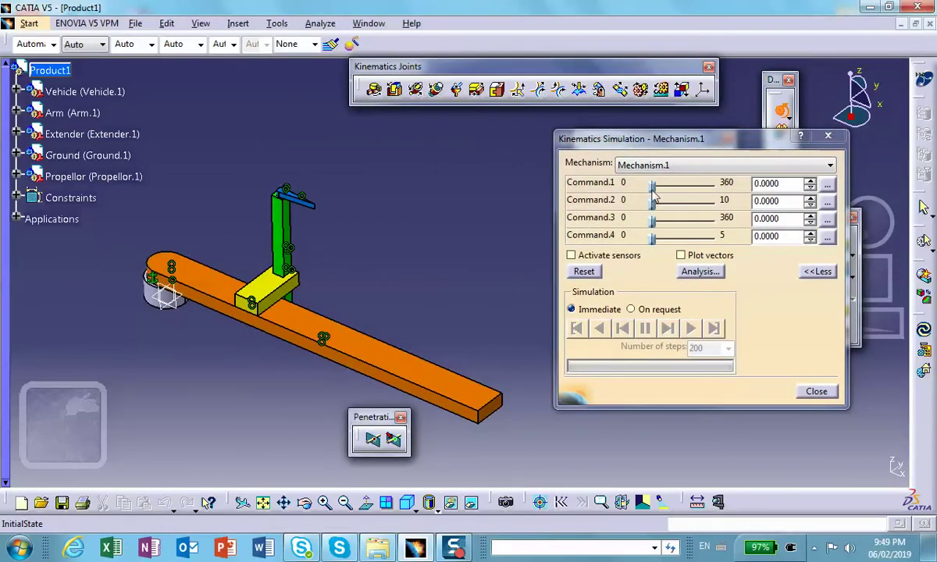
Step: Test Command.1 at 262.8 and Commands 2–4 on the mechanism, then close the simulation
left_click_drag(654, 184, 625, 172)
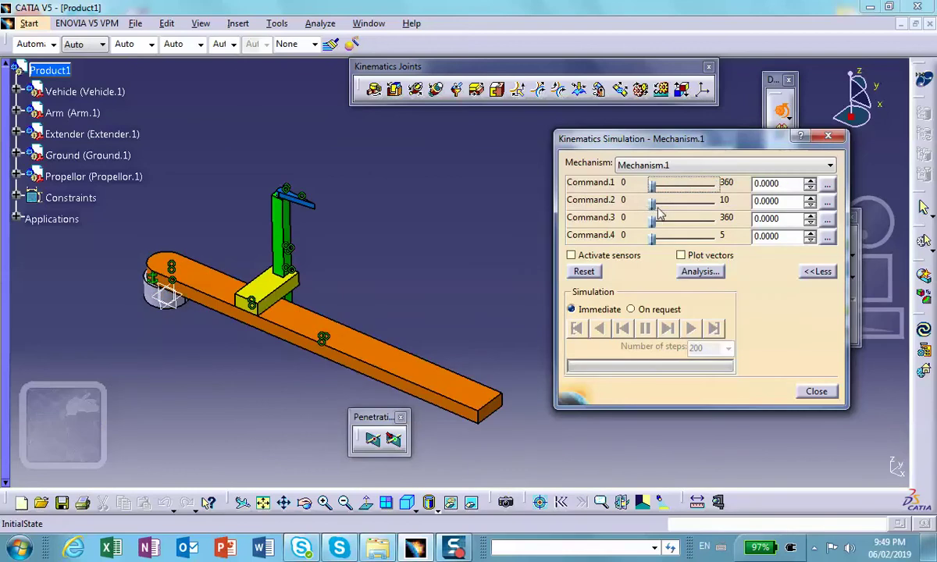
left_click_drag(654, 202, 634, 207)
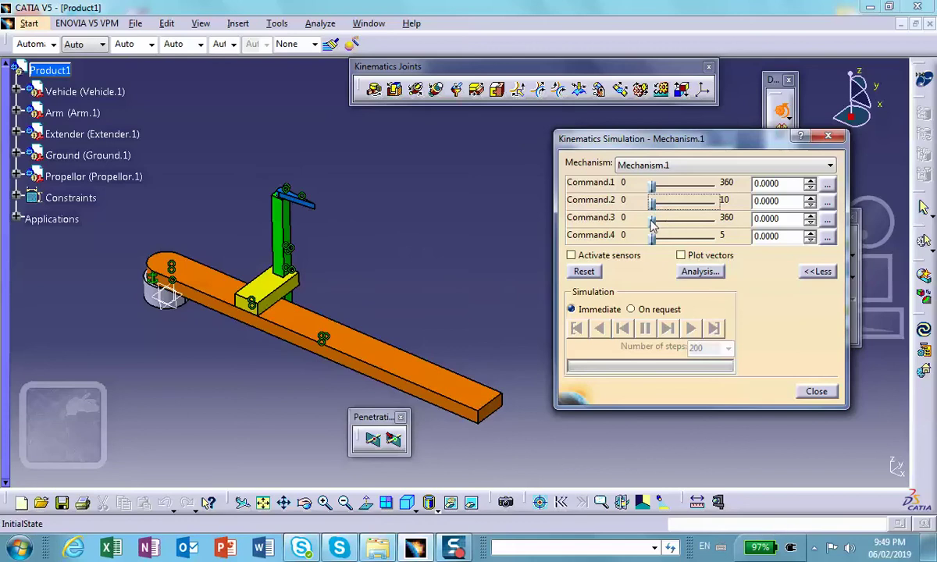
left_click_drag(652, 225, 642, 242)
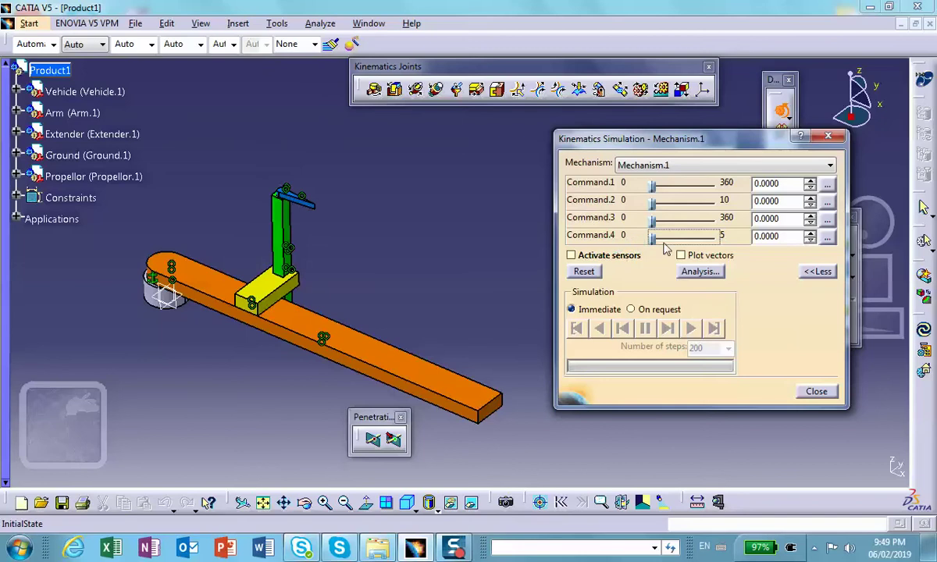
middle_click_drag(441, 216, 394, 217)
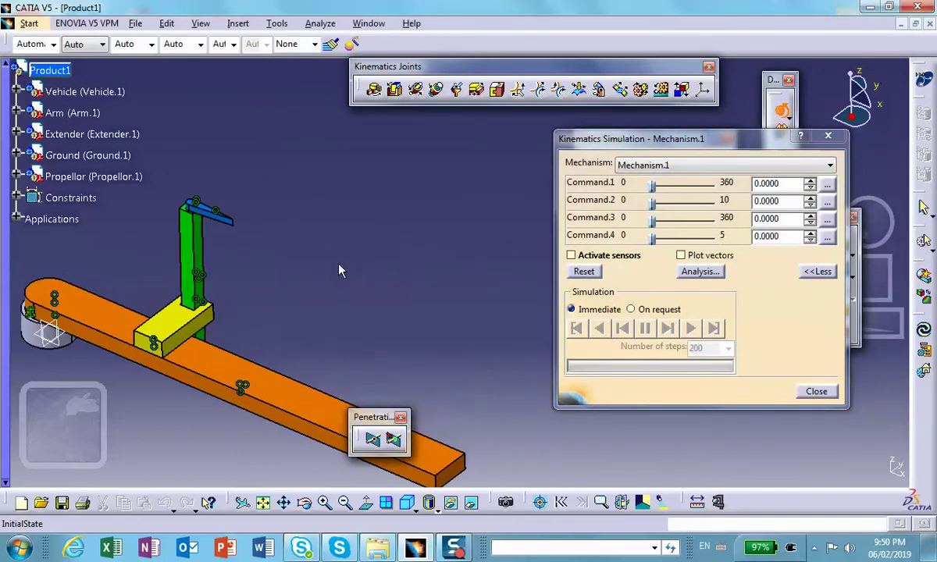
middle_click_drag(339, 271, 436, 273)
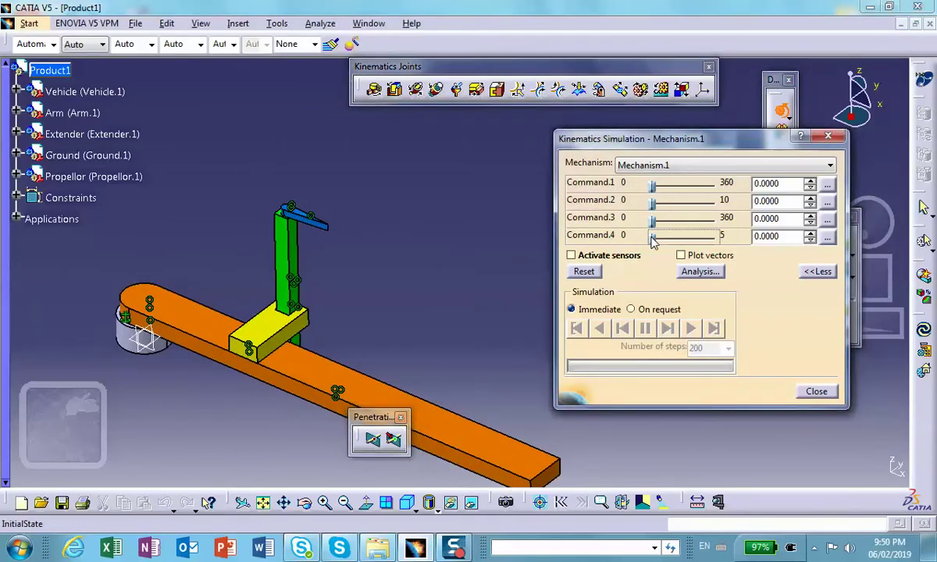
left_click_drag(652, 238, 617, 244)
left_click(816, 391)
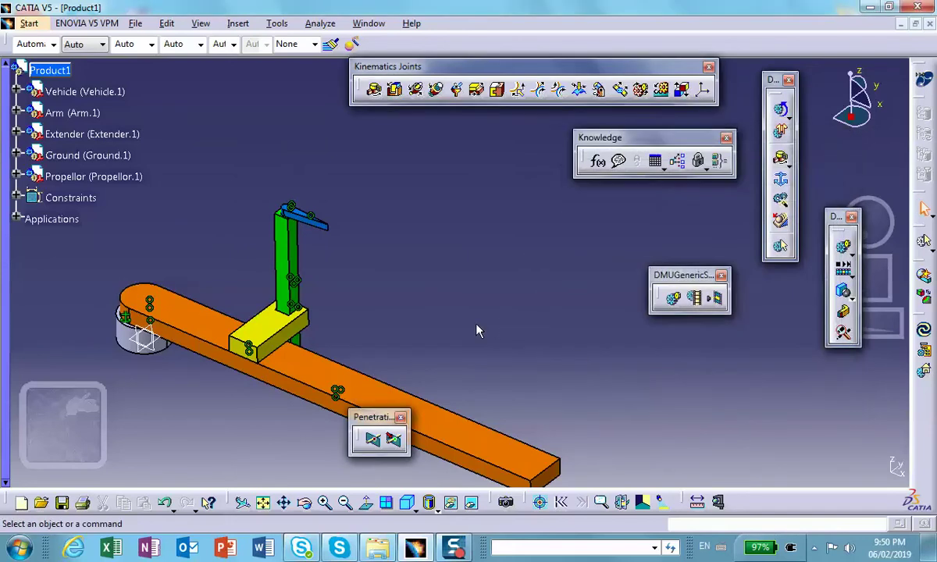
Step: Create a new recorded simulation using Mechanism.1 as its object
middle_click_drag(449, 305, 459, 249)
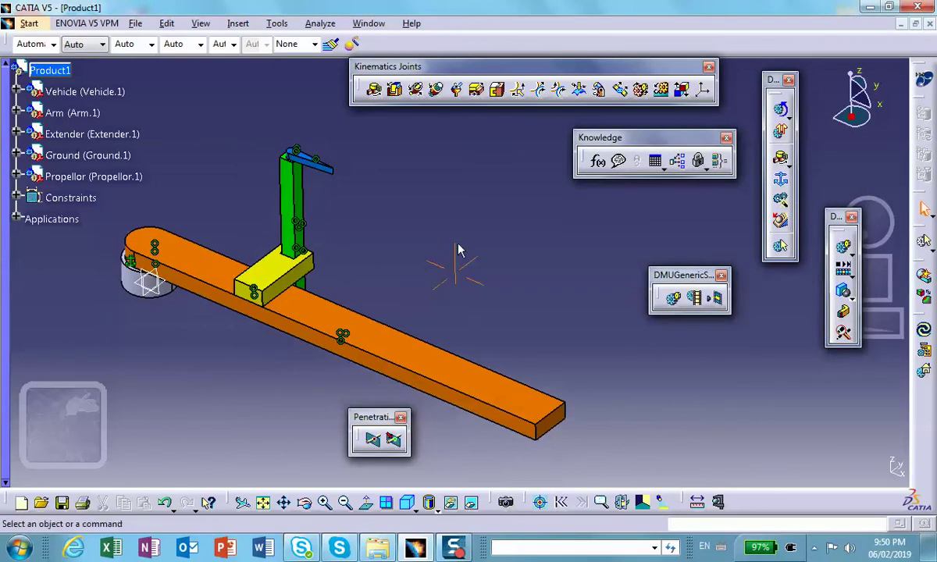
left_click(845, 249)
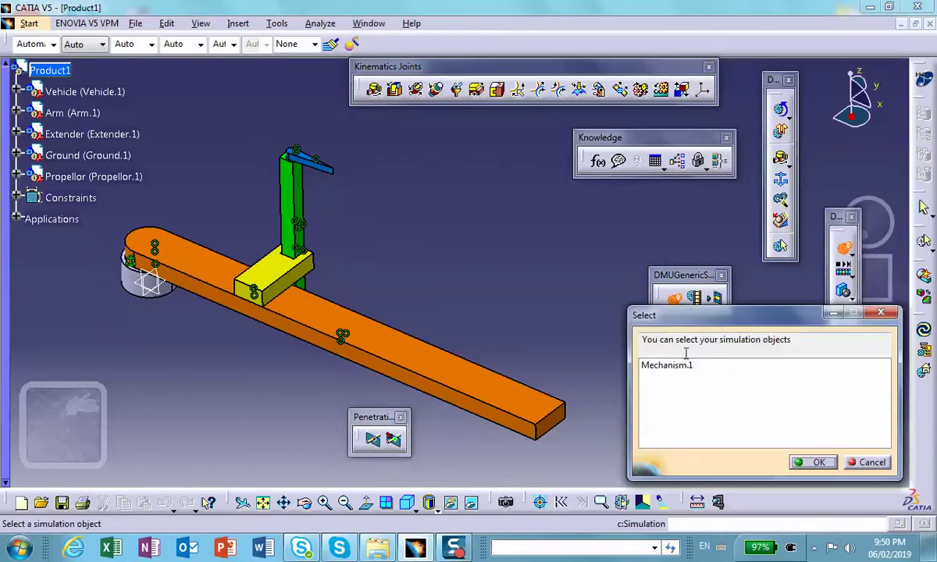
left_click(638, 362)
left_click(798, 461)
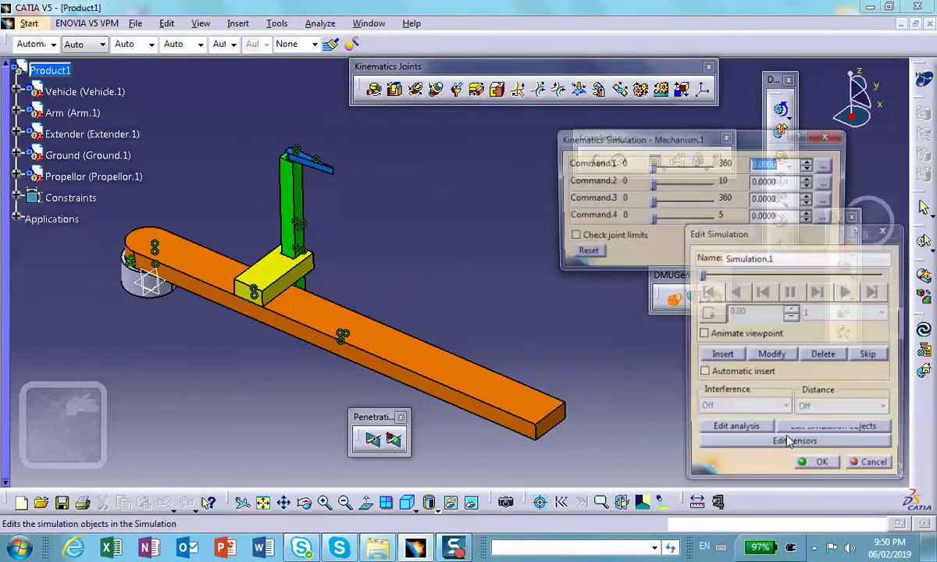
Step: Move the dialogs off the model and pose Command.1 at 136.8 and Command.2 at 6.1
left_click_drag(692, 139, 542, 85)
middle_click_drag(408, 276, 438, 385)
left_click_drag(370, 422, 636, 435)
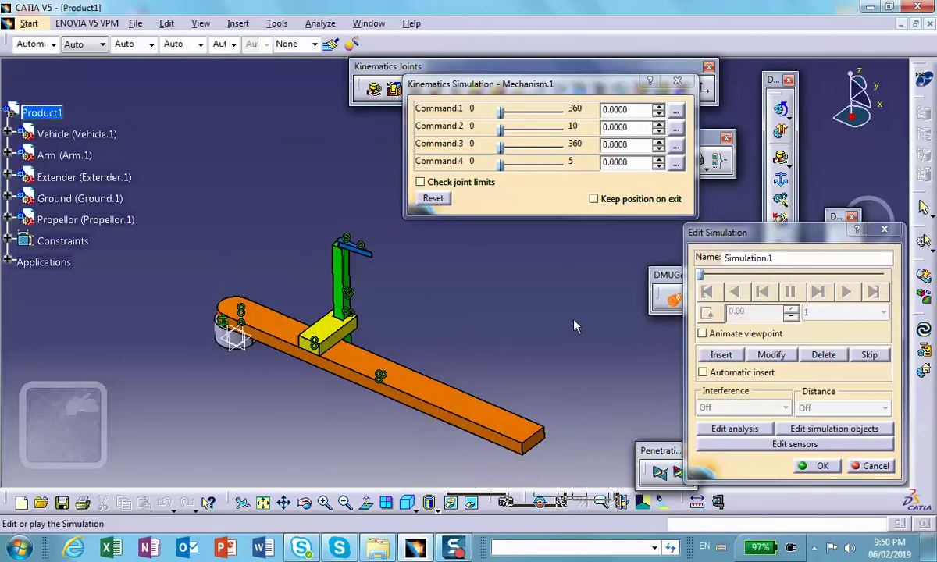
left_click_drag(500, 113, 525, 115)
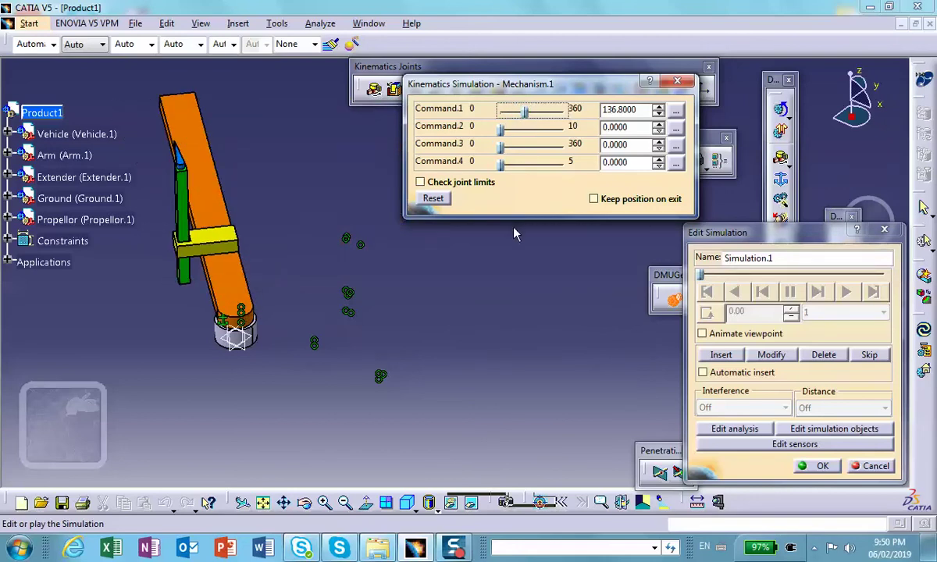
left_click_drag(501, 130, 540, 131)
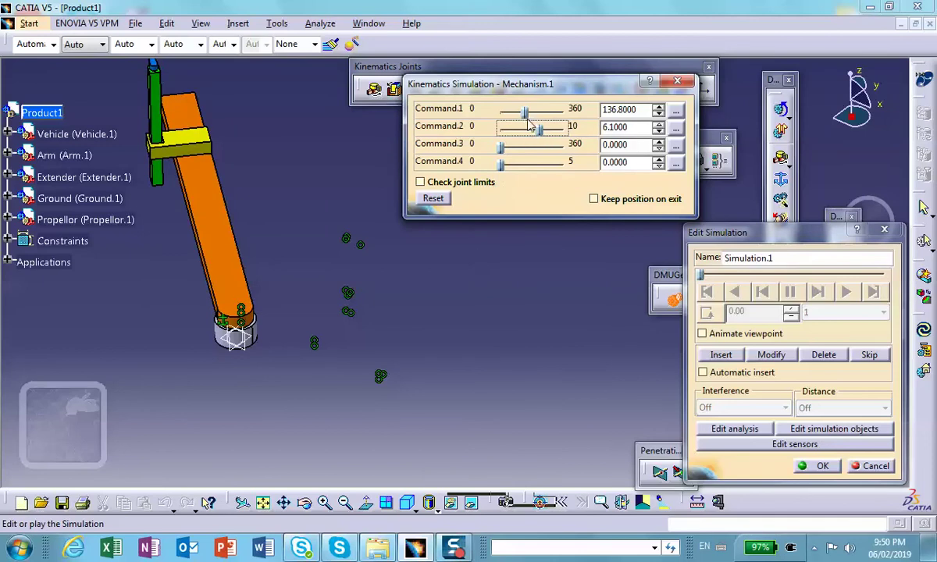
Step: Record the first pose, then set Command.3 to 360, raise Command.4, and record the second
left_click(722, 355)
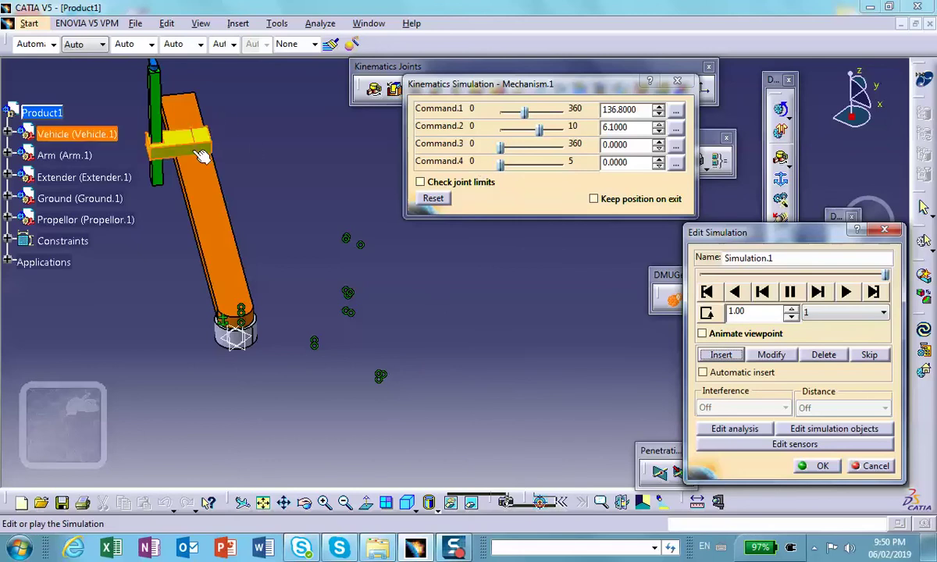
middle_click_drag(316, 181, 332, 225)
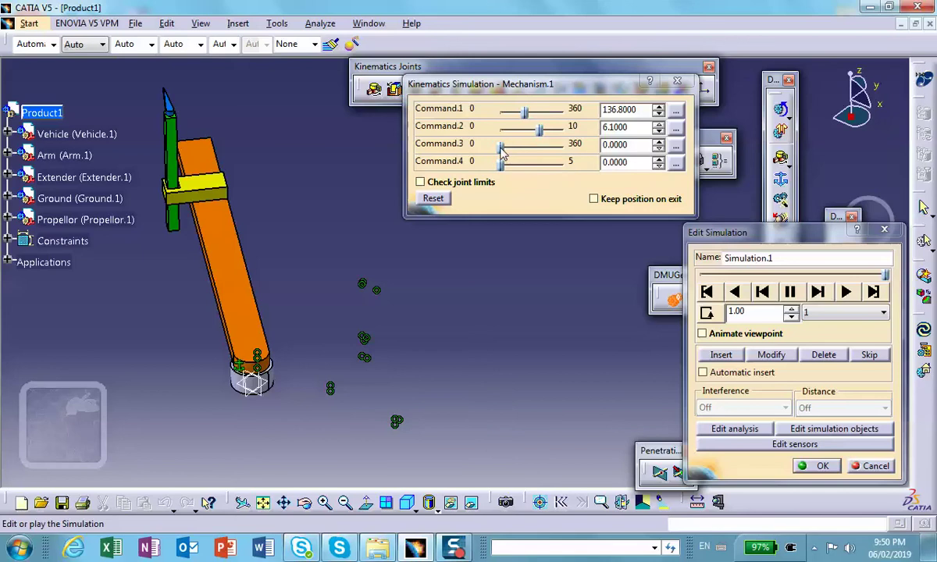
left_click_drag(501, 150, 569, 148)
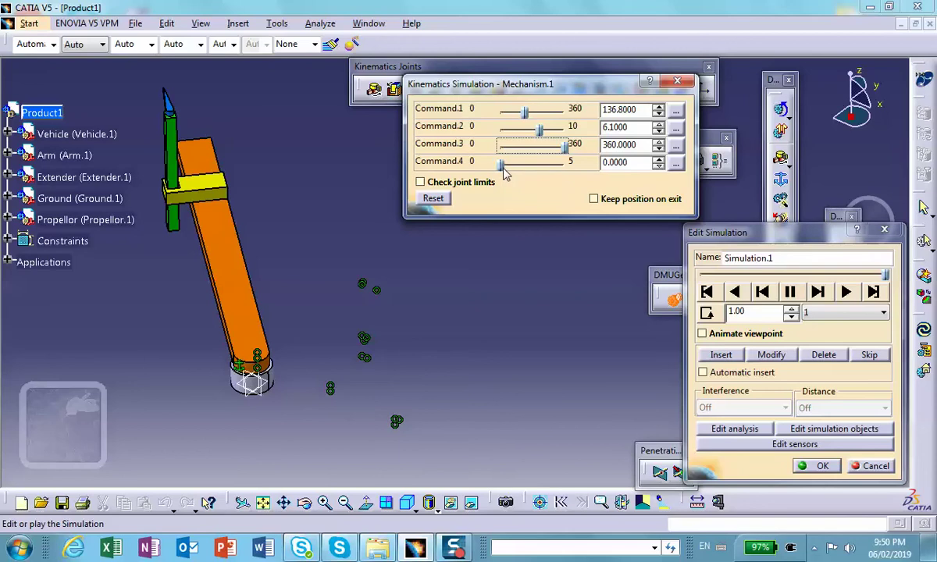
left_click_drag(502, 173, 523, 179)
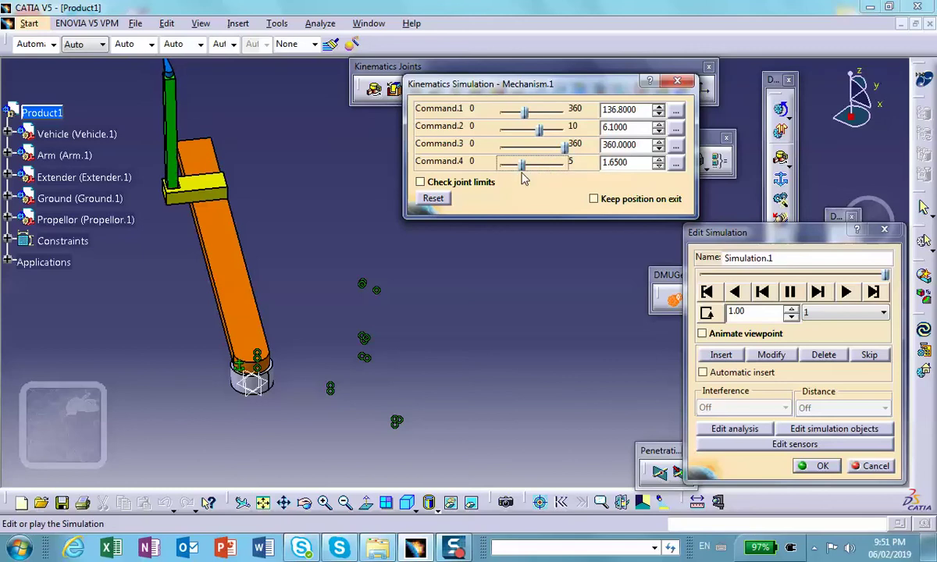
left_click(719, 356)
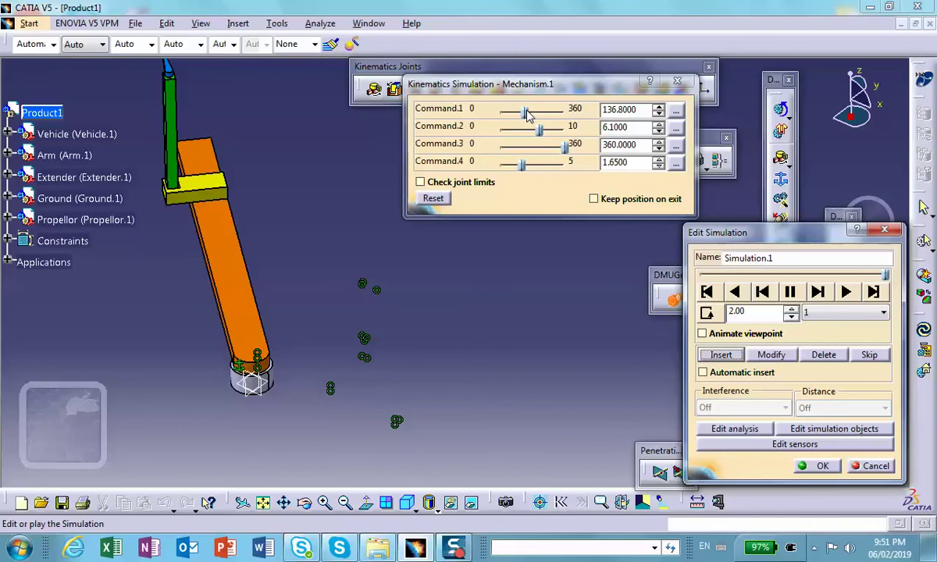
Step: Record a third pose with Command.1 at 360 and a fourth with Command.2 at zero
left_click_drag(527, 114, 578, 108)
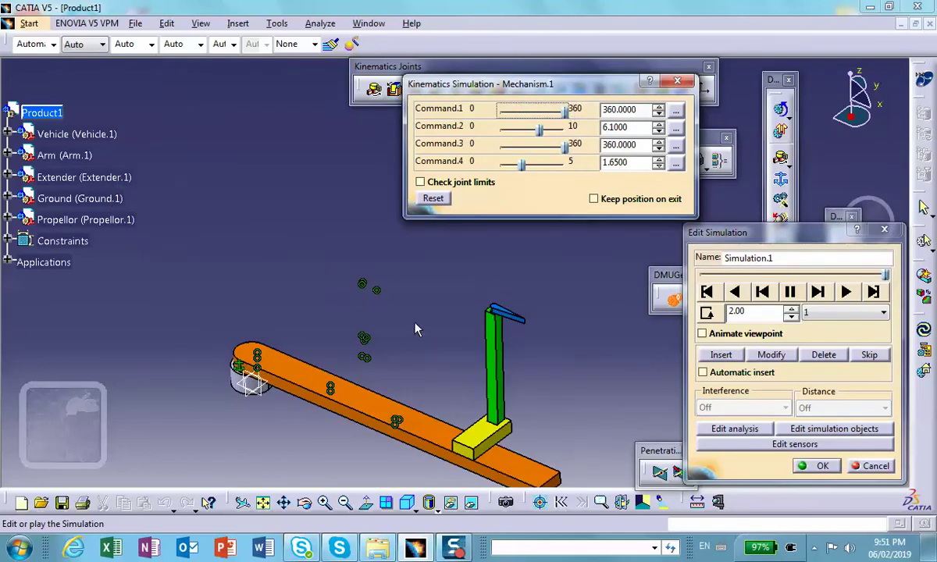
middle_click_drag(415, 329, 363, 254)
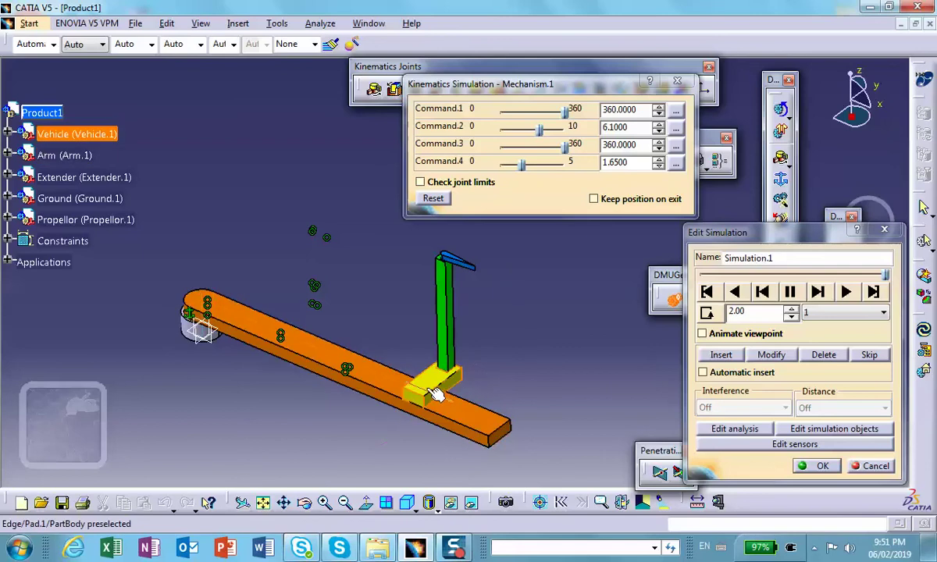
left_click(721, 357)
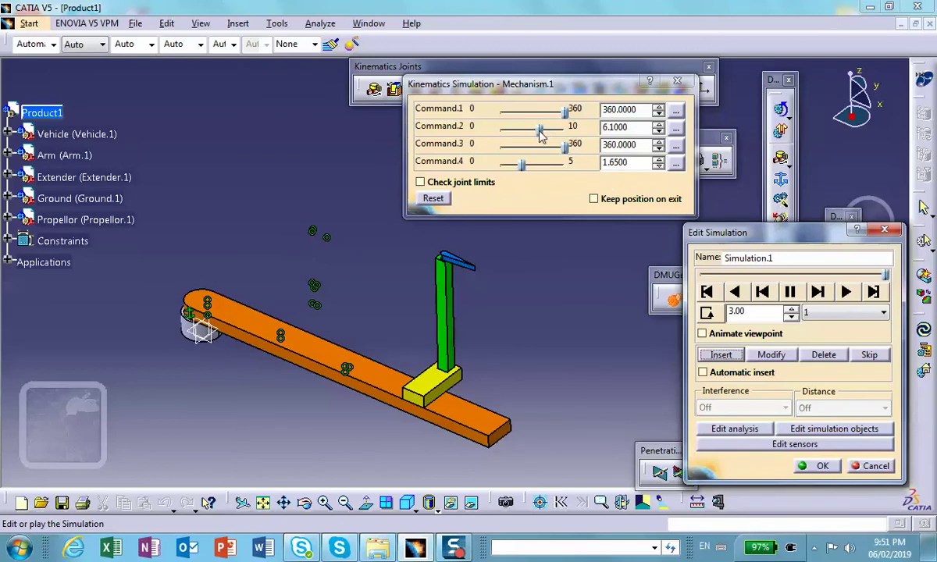
left_click_drag(539, 130, 483, 133)
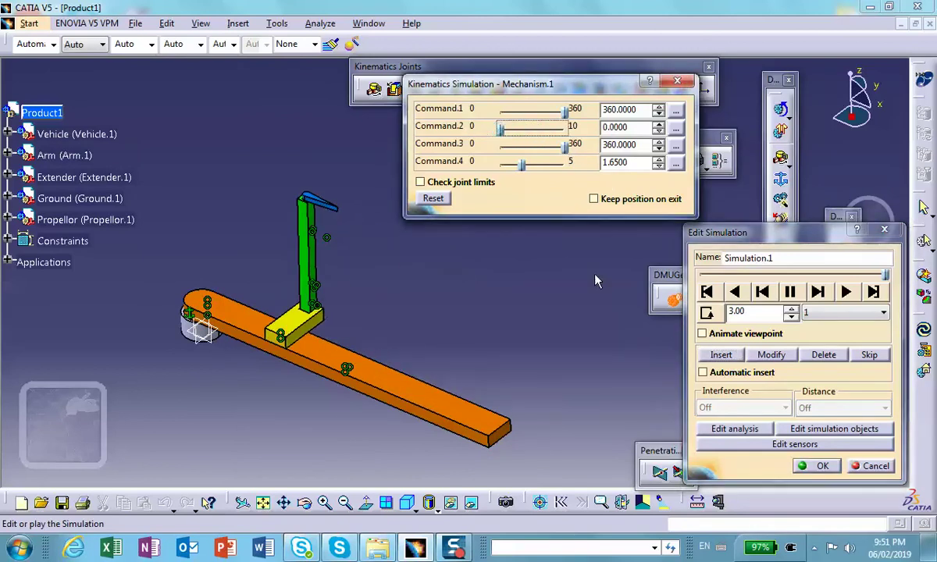
left_click(717, 355)
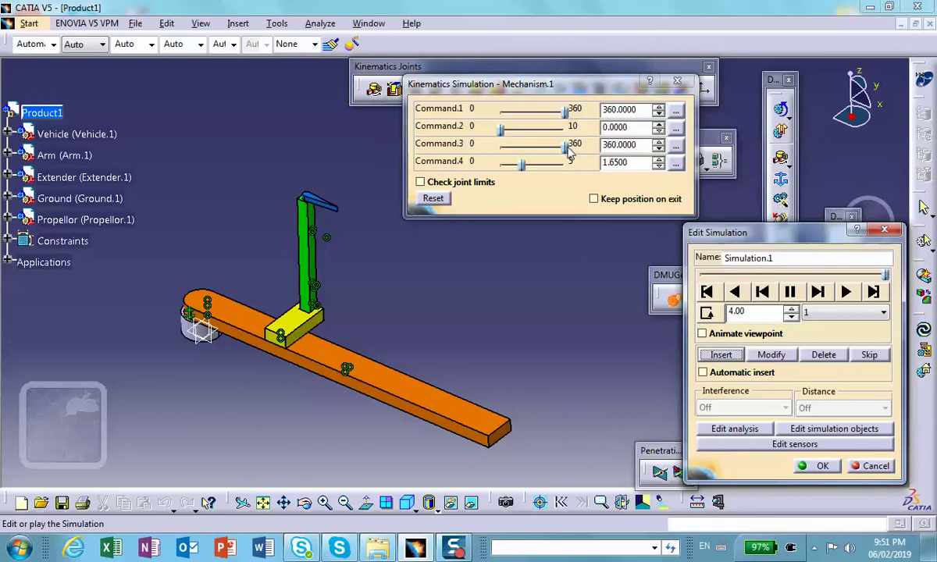
Step: Return Command.3 to 79.2 and Command.4 to zero, and record the fifth pose
left_click_drag(564, 151, 512, 146)
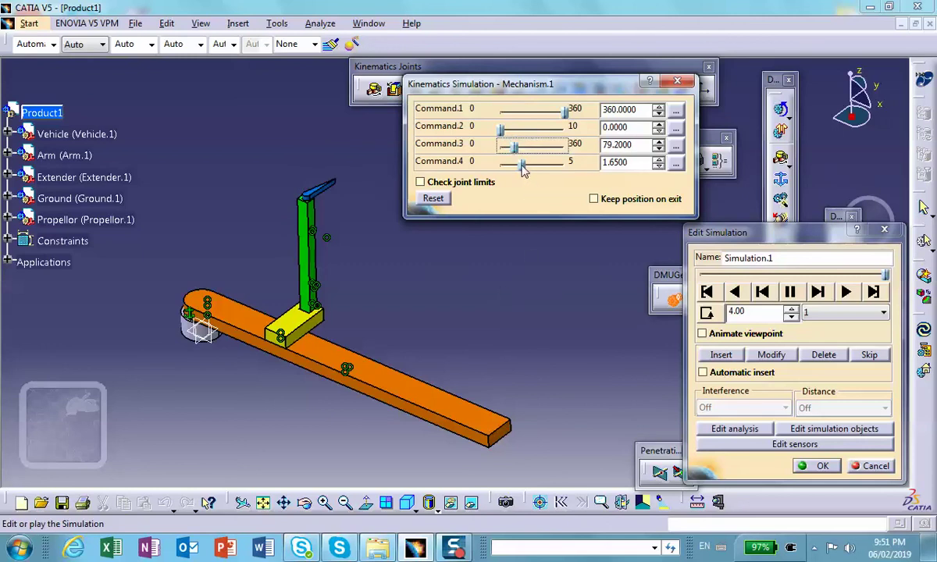
left_click_drag(522, 166, 460, 164)
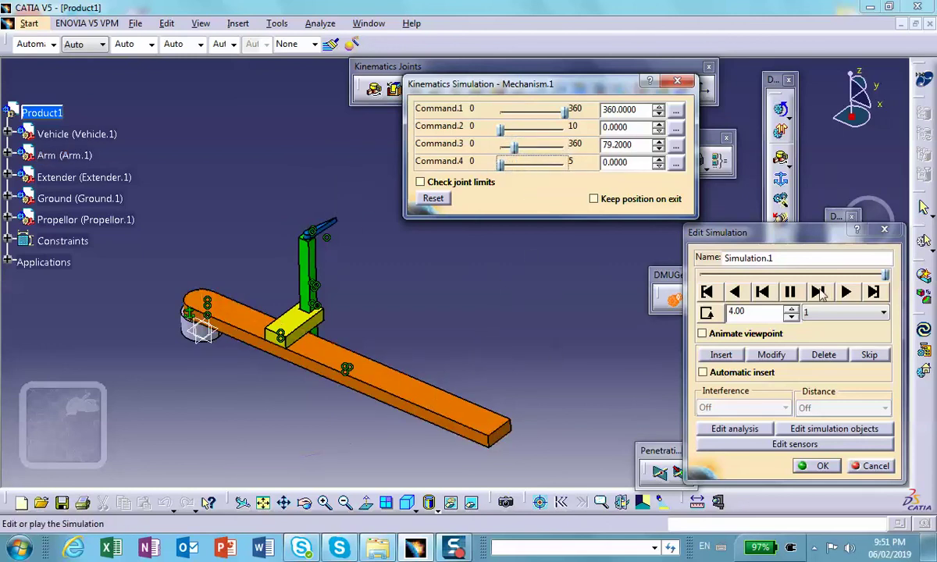
left_click(721, 355)
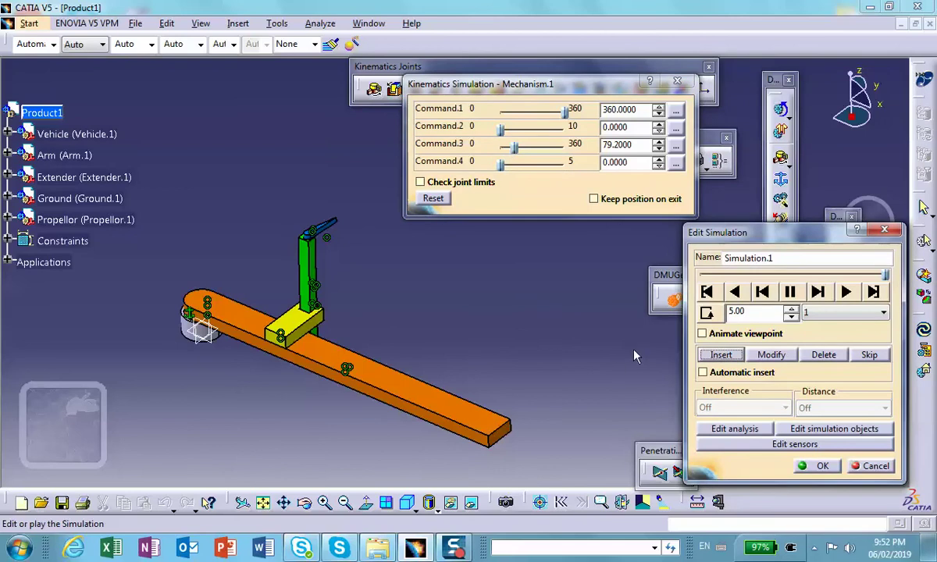
Step: Set the simulation's playback step to 0.01
middle_click_drag(449, 313, 544, 256)
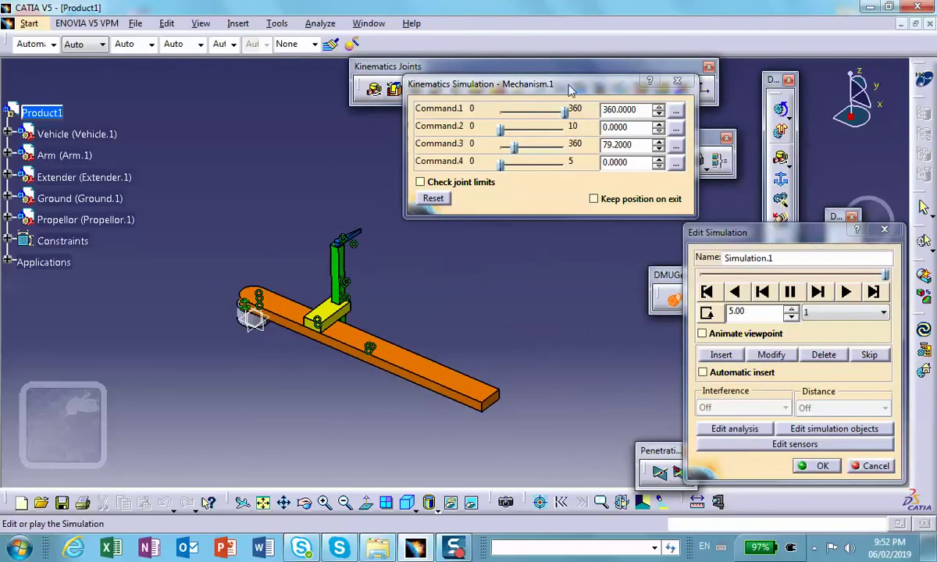
left_click_drag(551, 88, 665, 71)
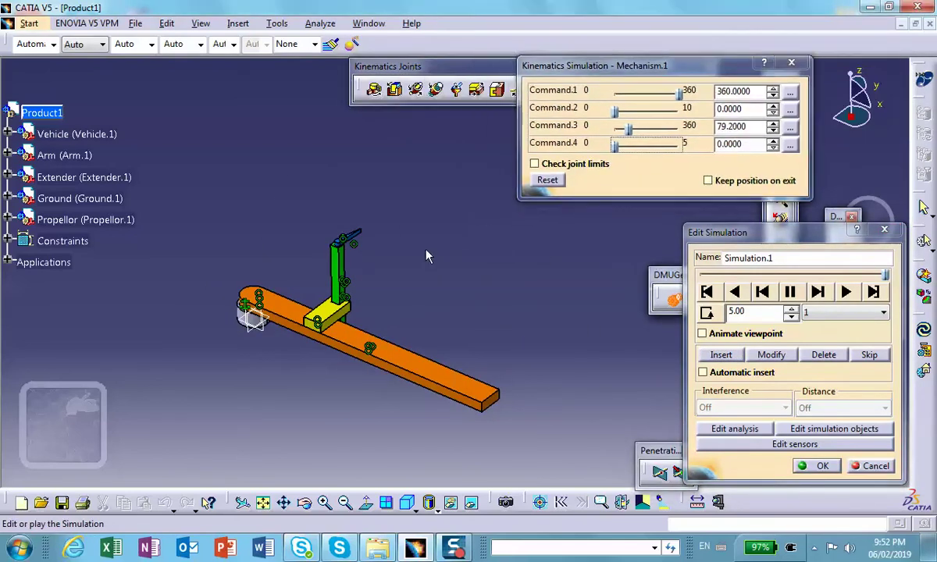
middle_click_drag(399, 234, 604, 280)
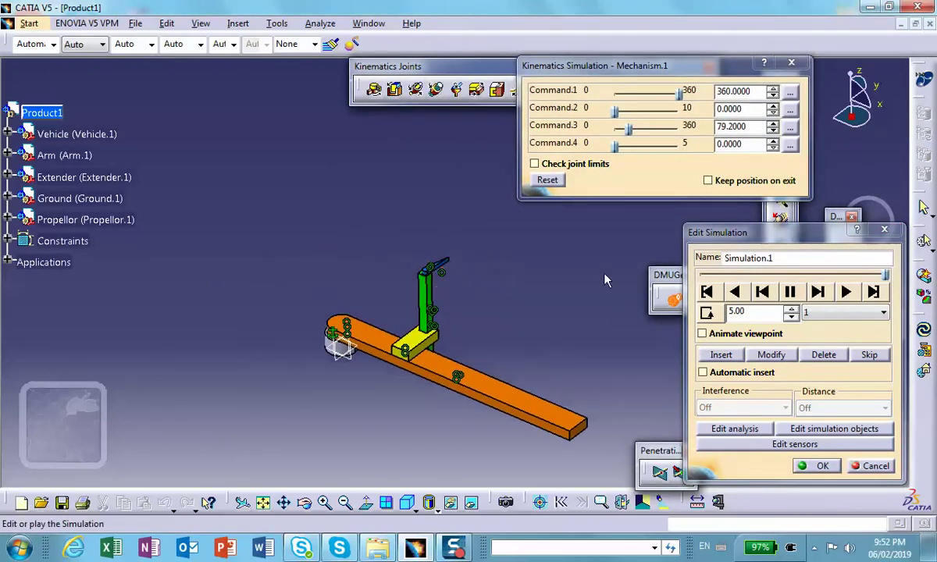
left_click(821, 313)
left_click(812, 373)
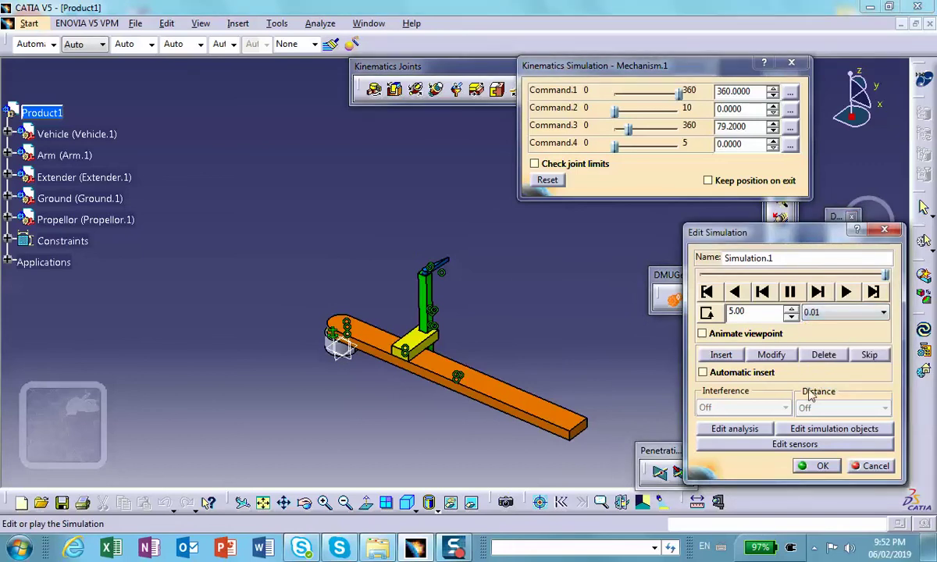
Step: Play Simulation.1 through once and in loop mode, rewind it, and accept it
left_click(706, 292)
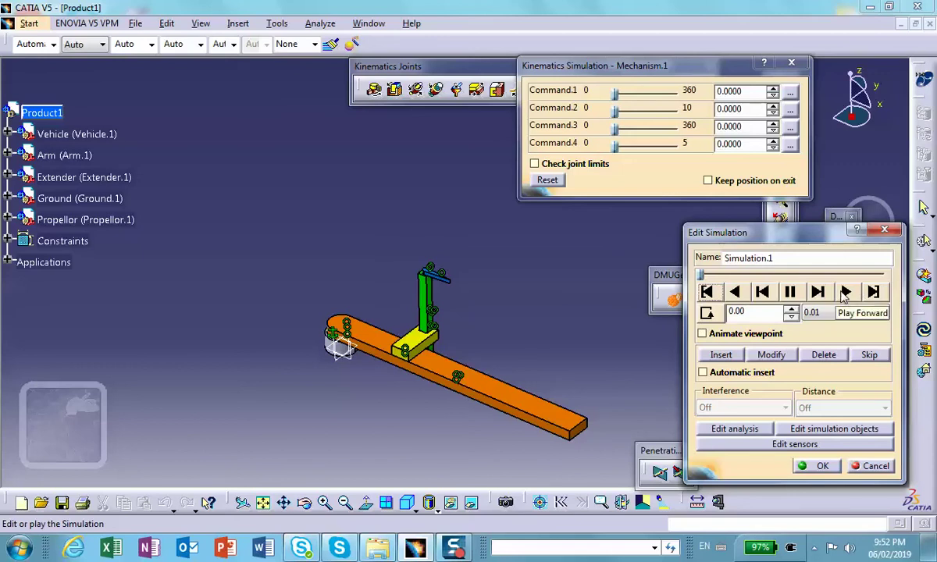
left_click(846, 292)
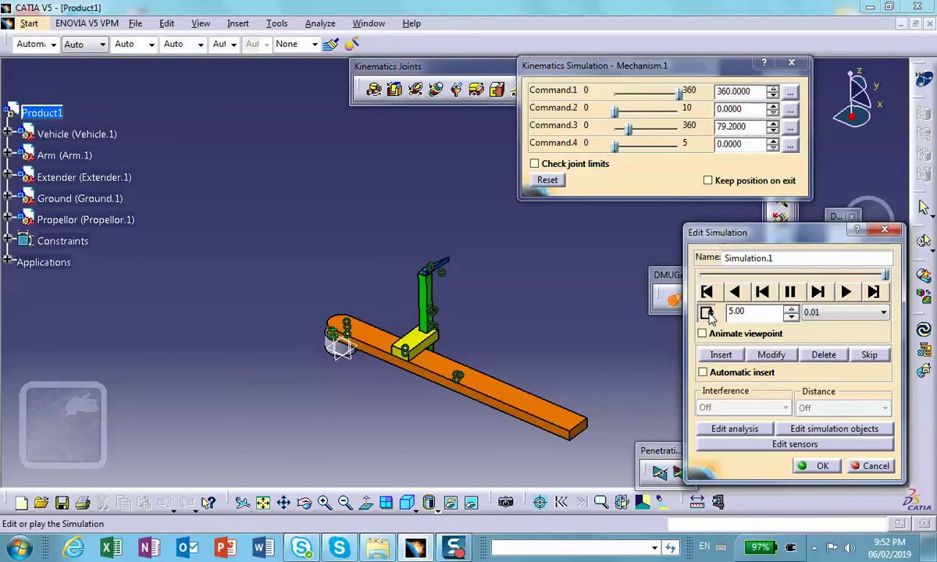
left_click(706, 312)
left_click(845, 291)
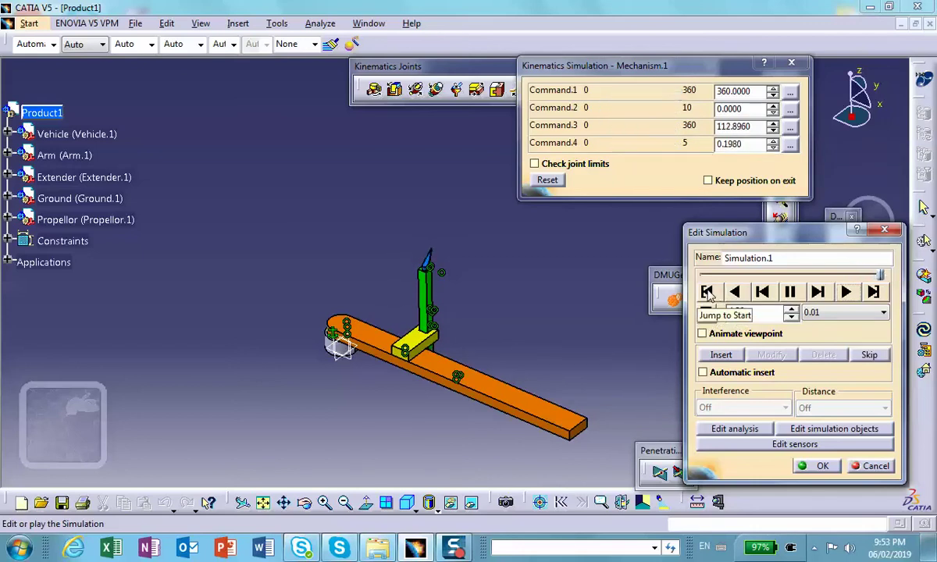
left_click(707, 292)
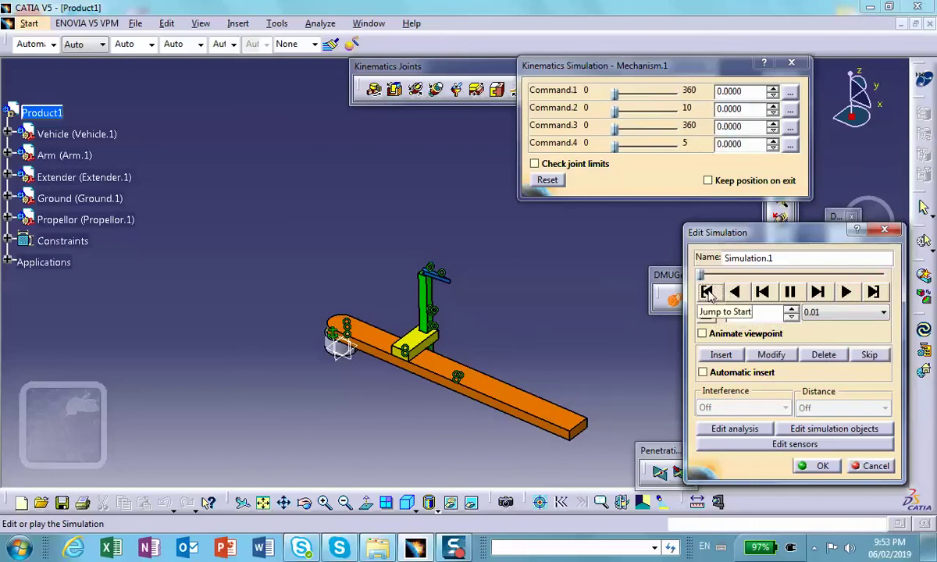
left_click(819, 465)
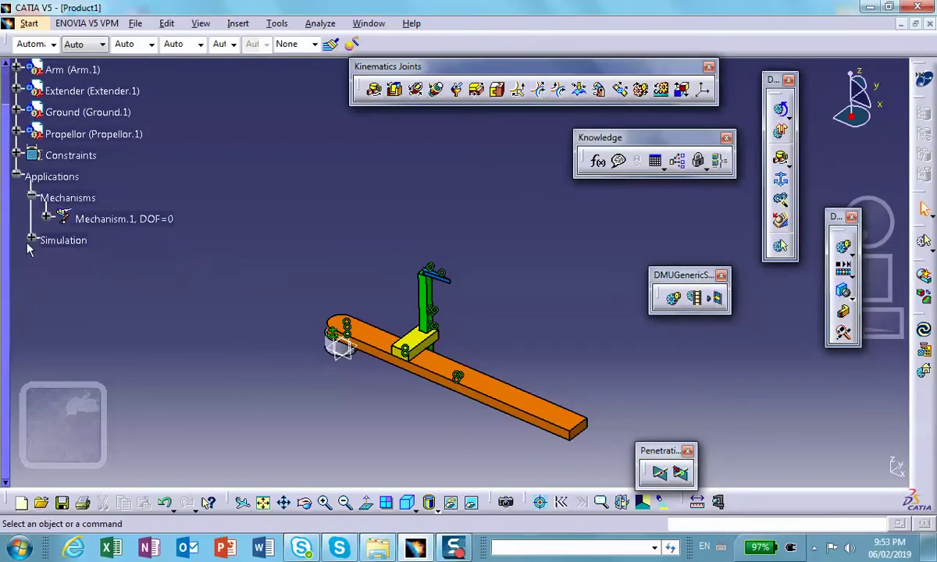
Step: Compile Simulation.1 into Replay.1 with a 0.01 time step and open Replay.1
left_click(32, 239)
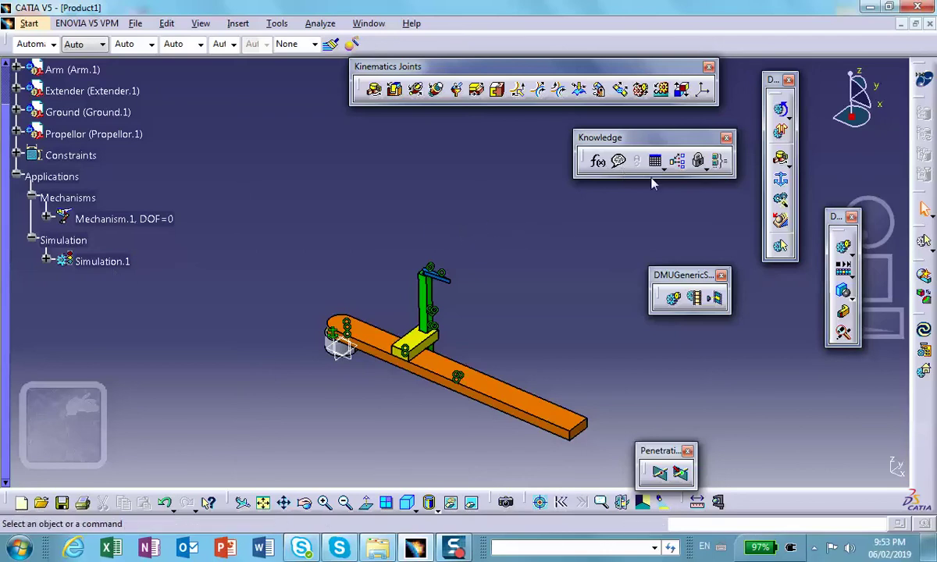
left_click(850, 253)
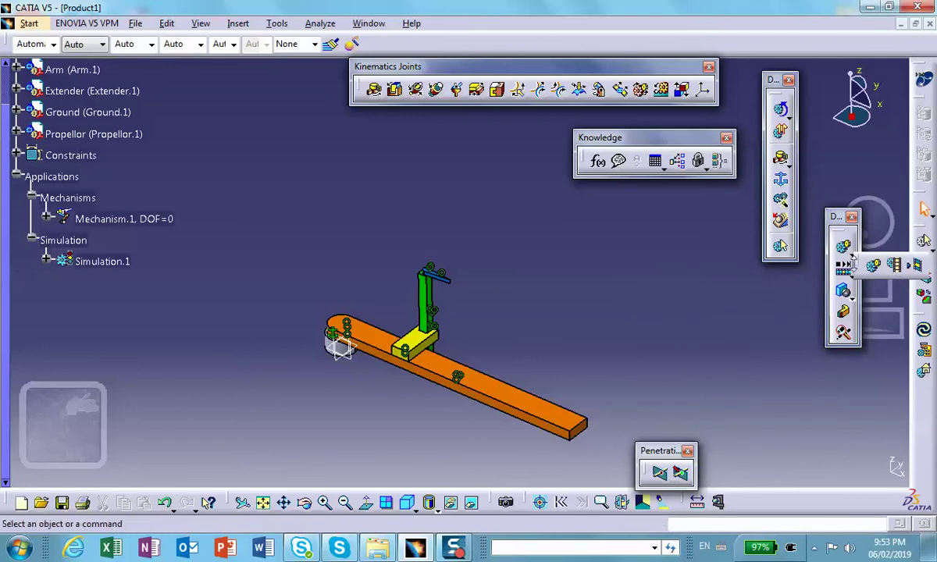
left_click_drag(856, 264, 645, 261)
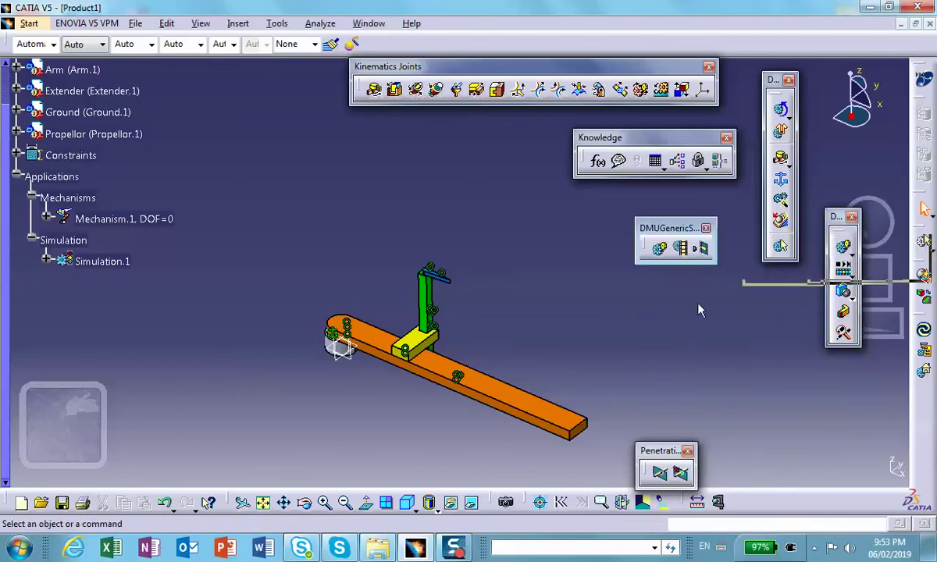
left_click(682, 248)
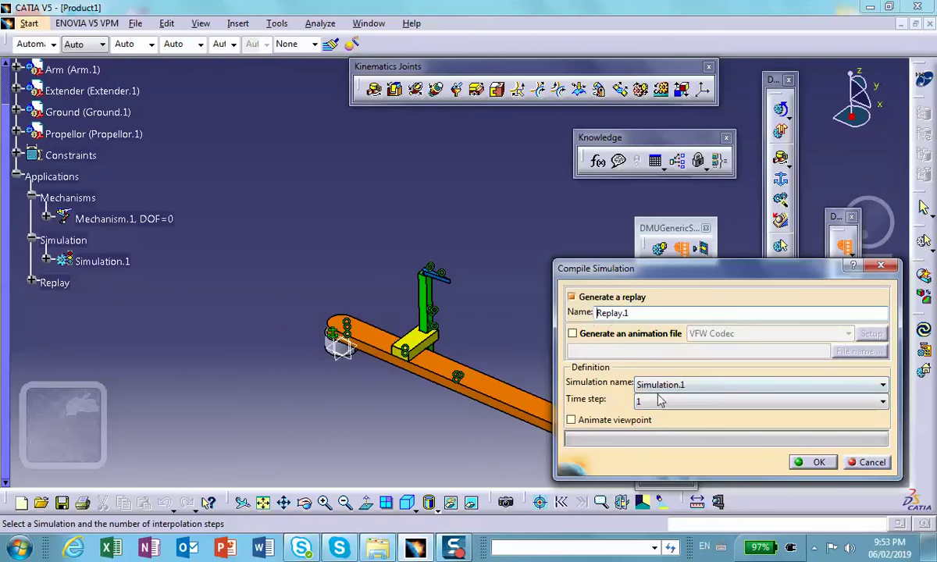
left_click(660, 404)
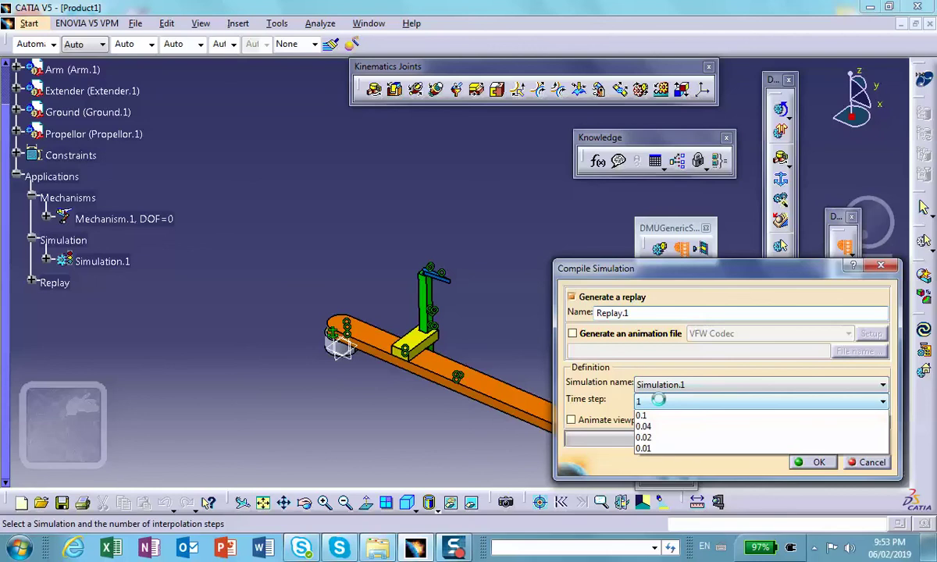
left_click(665, 468)
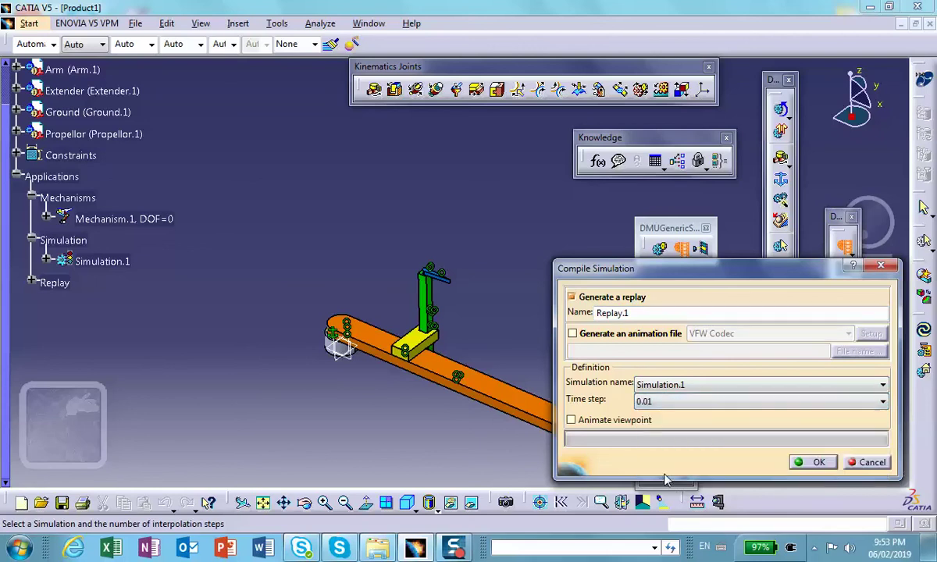
left_click(817, 462)
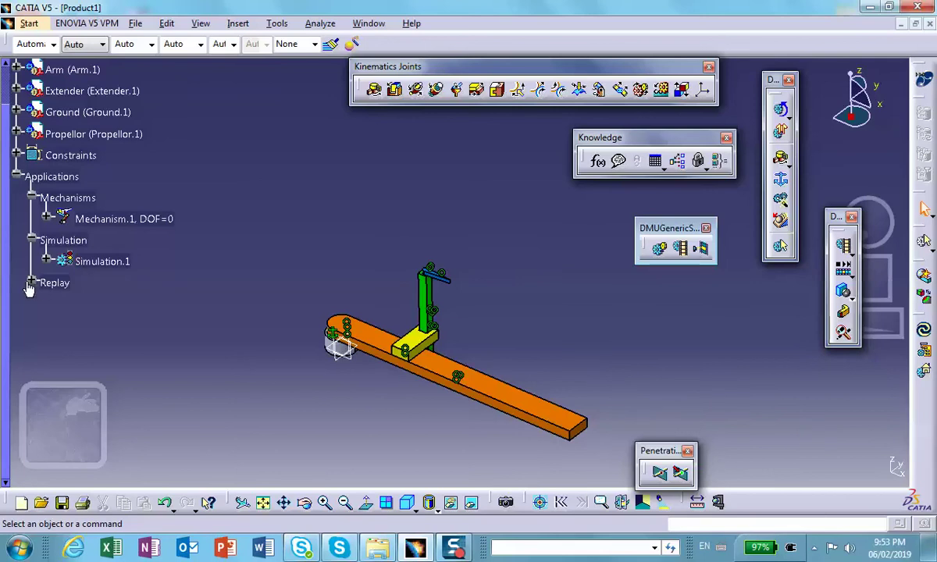
double_click(104, 309)
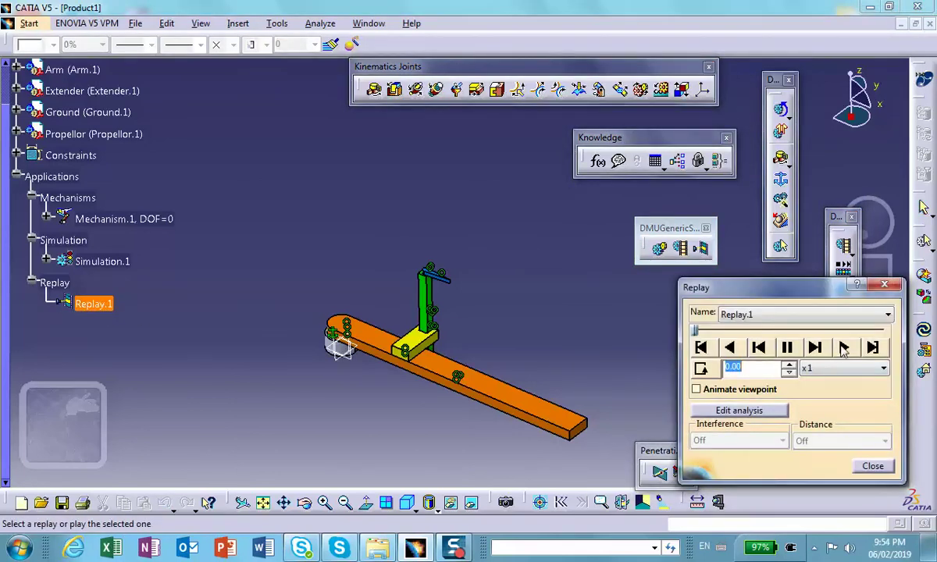
Step: Play Replay.1 at normal speed, then rewind and play it at x10
left_click(843, 348)
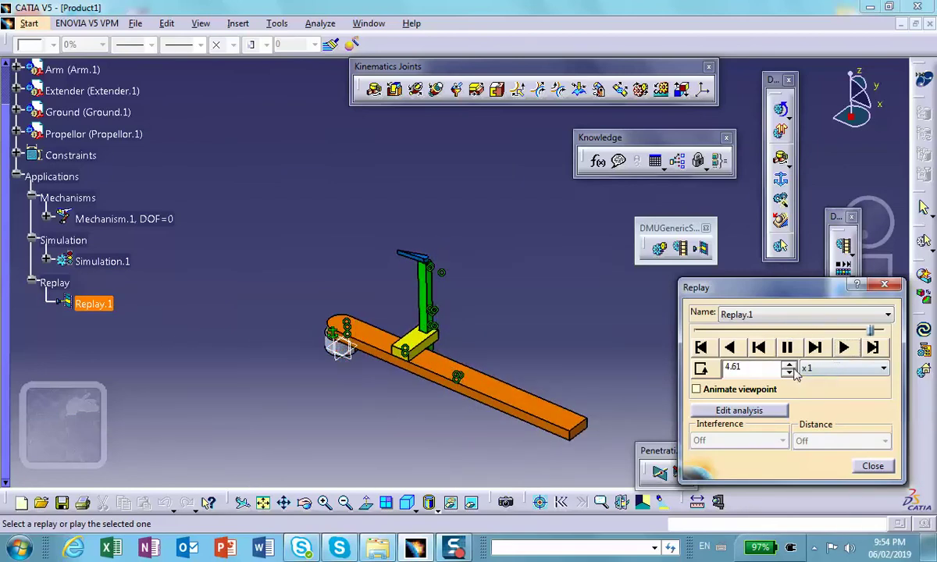
left_click(811, 368)
left_click(830, 417)
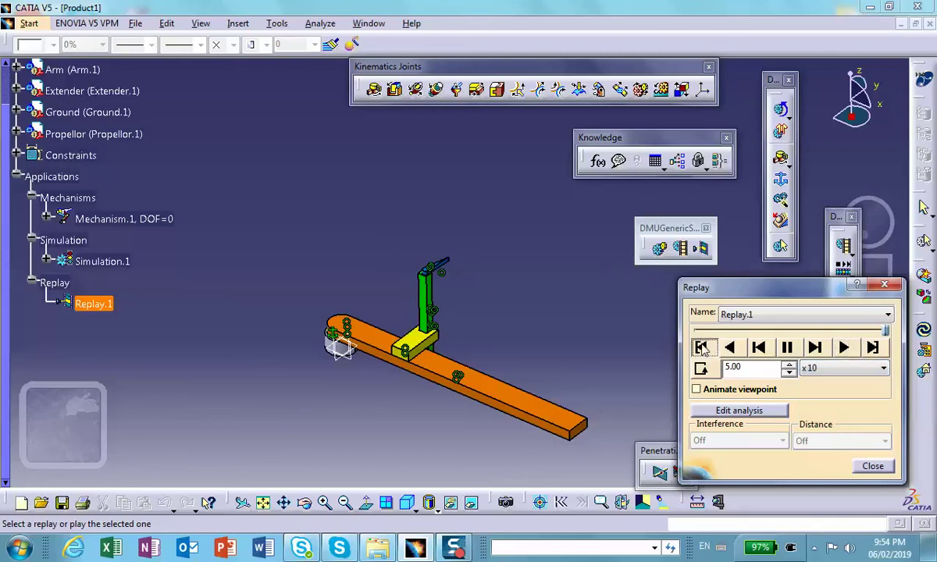
left_click(701, 348)
left_click(846, 347)
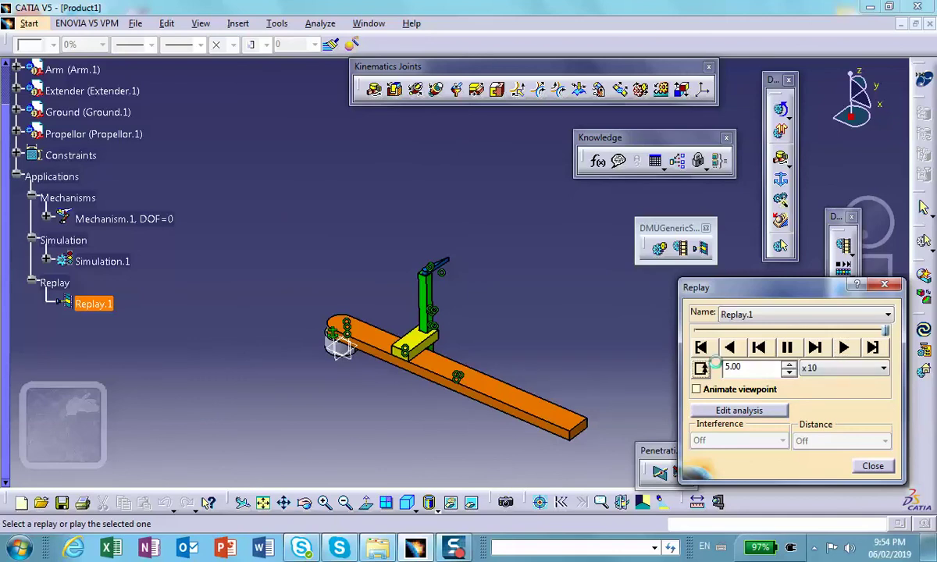
Step: Replay again, reset speed to x1, stop, rewind to the start and close the player
left_click(844, 349)
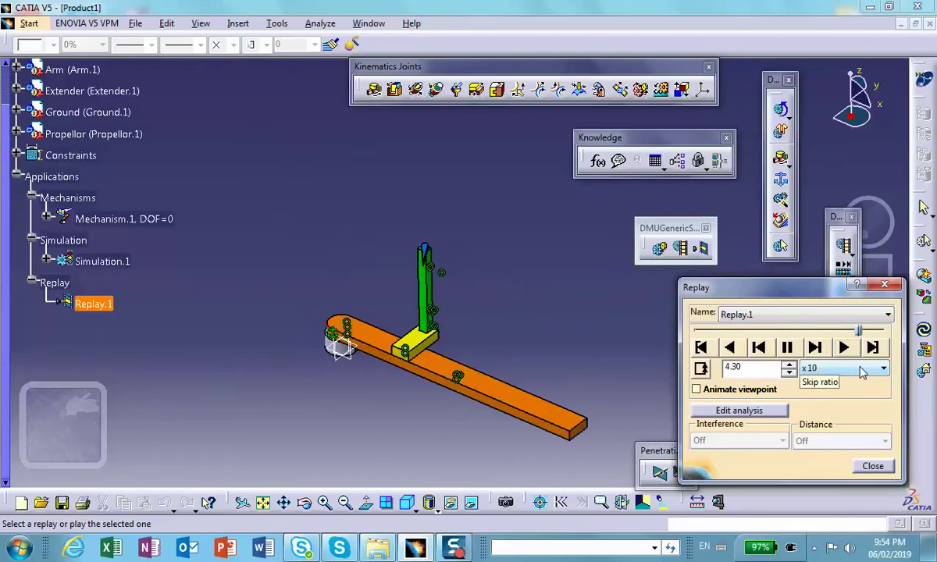
left_click(855, 367)
left_click(841, 384)
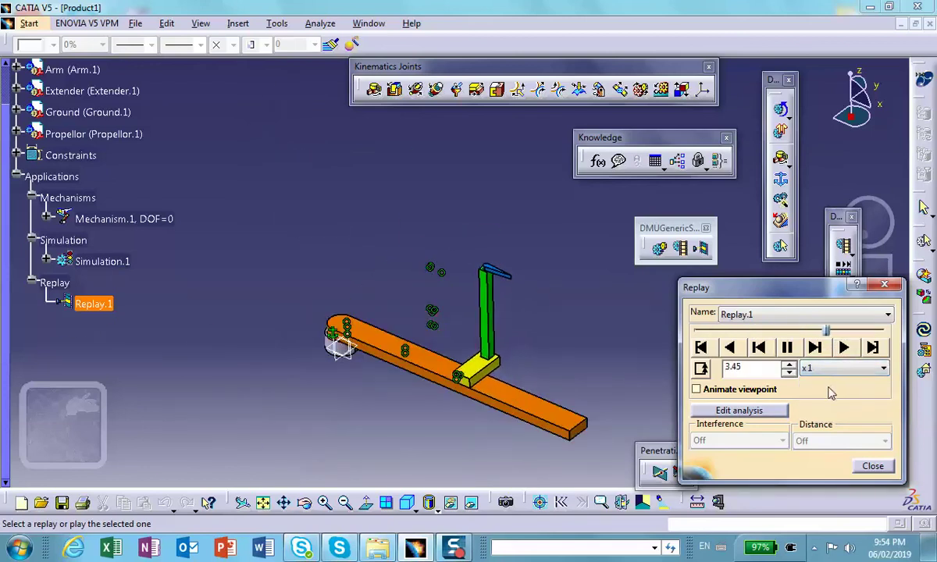
left_click(787, 348)
left_click(701, 348)
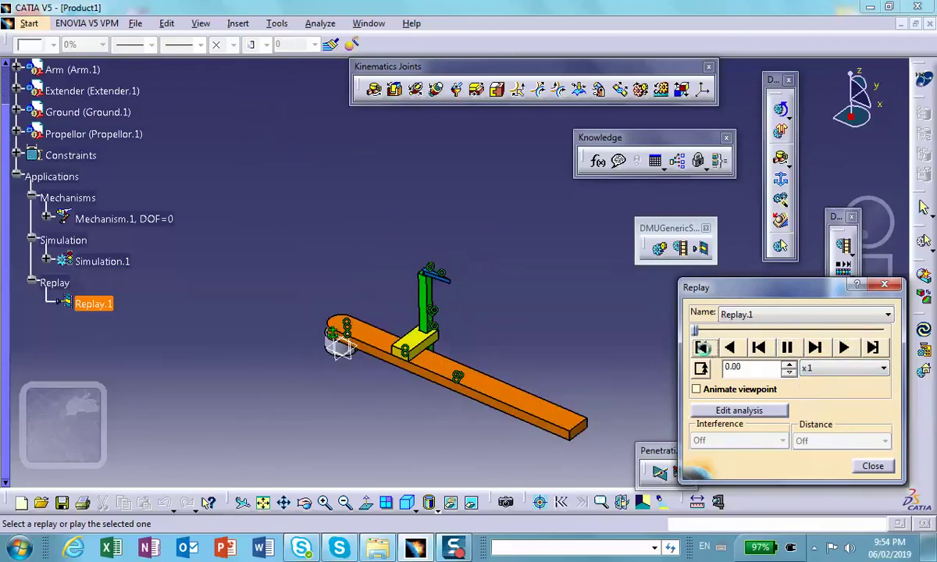
left_click(873, 467)
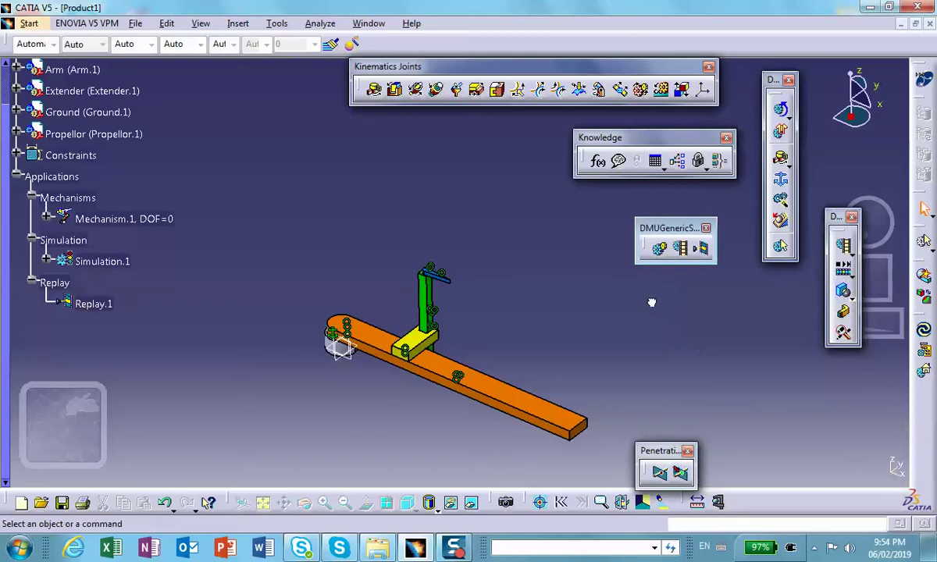
Step: Start a new compile of Simulation.1 that outputs an animation file instead of a replay
left_click(682, 248)
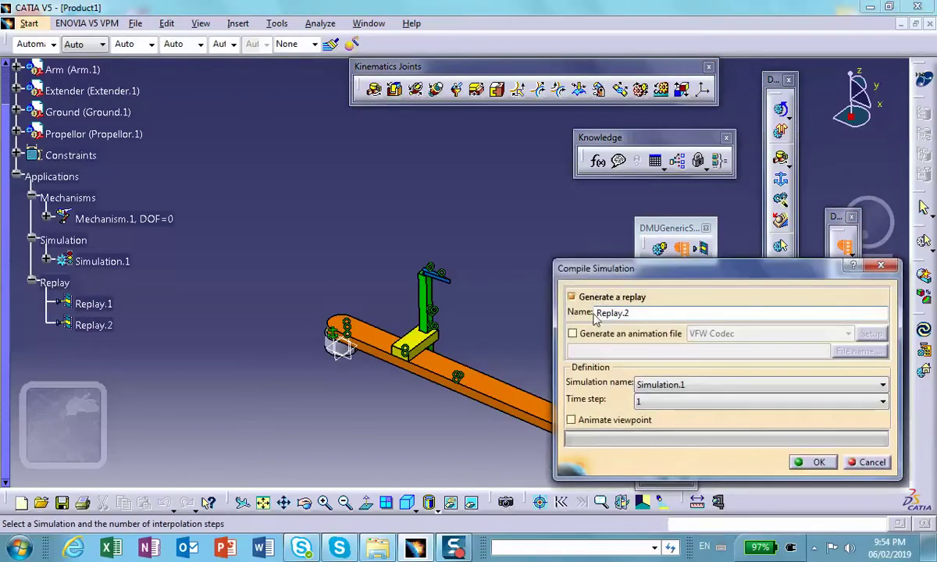
left_click(571, 298)
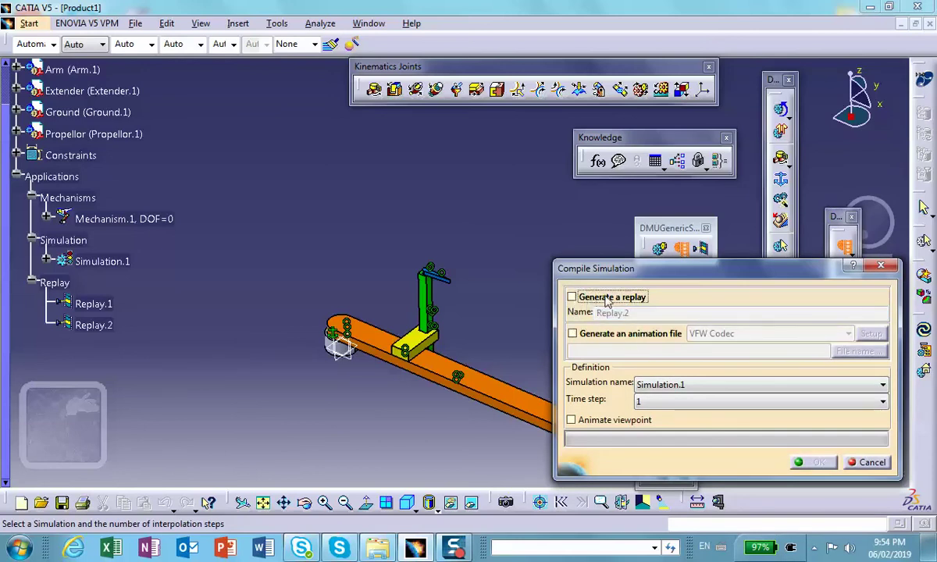
left_click(573, 334)
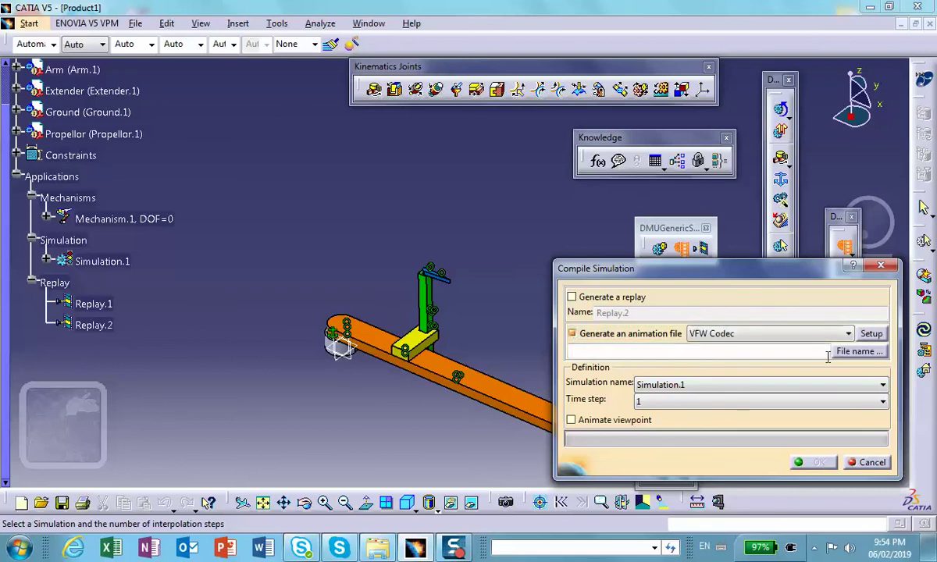
Step: Name the video my-video-clip on the Desktop and set a 0.01 time step
left_click(859, 351)
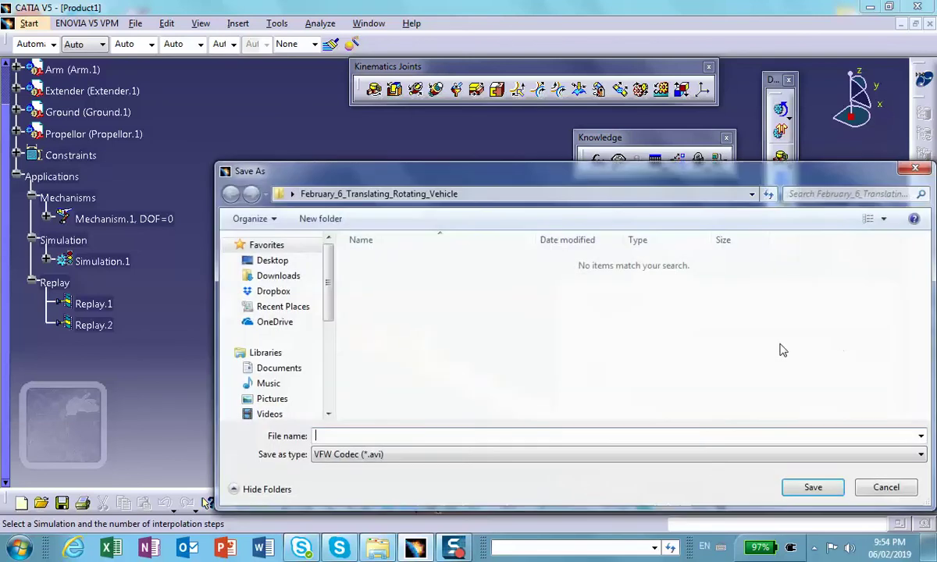
left_click(277, 261)
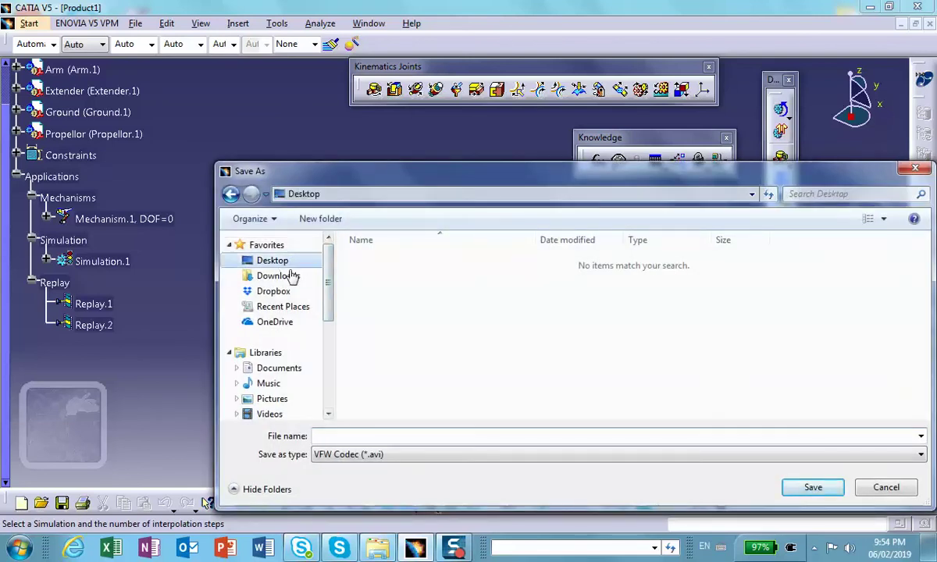
left_click(388, 435)
type("my-video-clip")
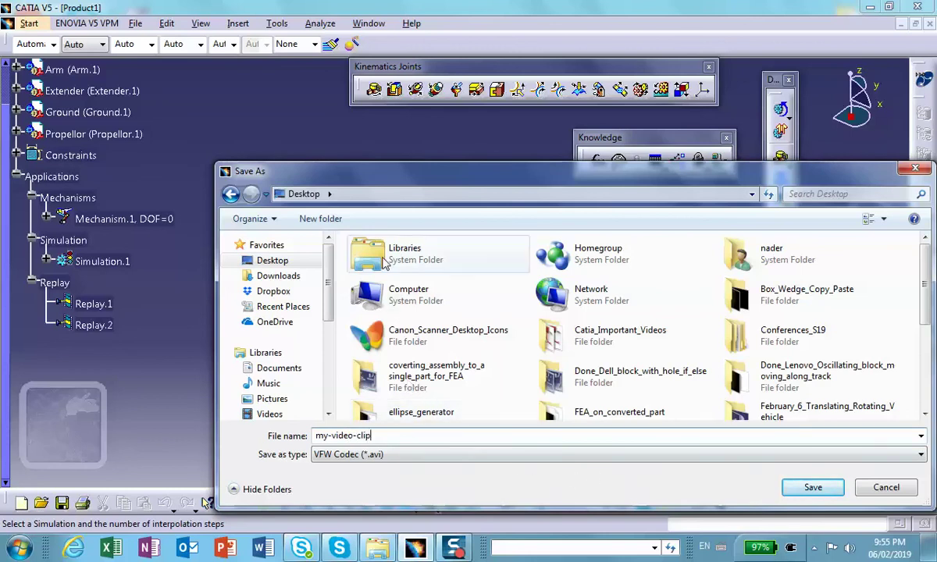
left_click(799, 489)
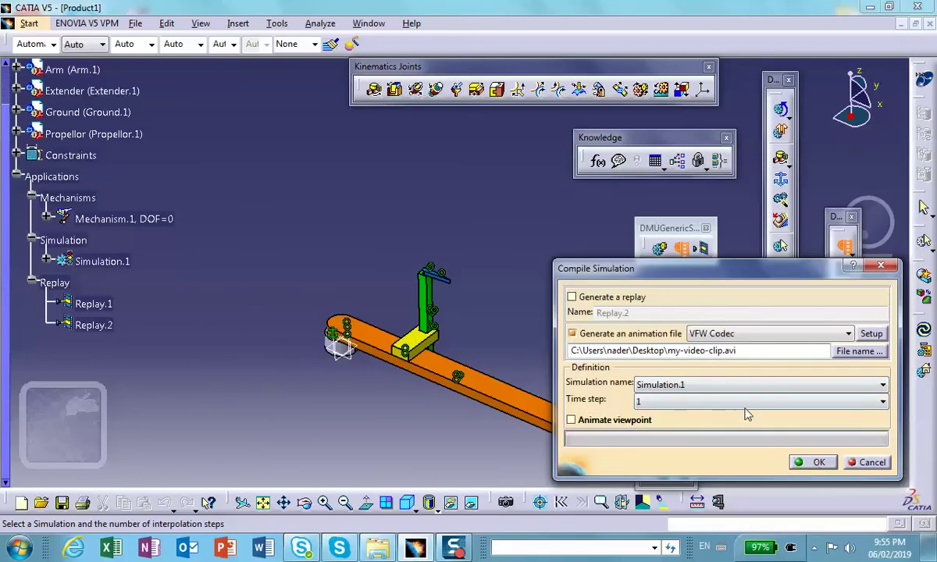
left_click(745, 403)
left_click(727, 471)
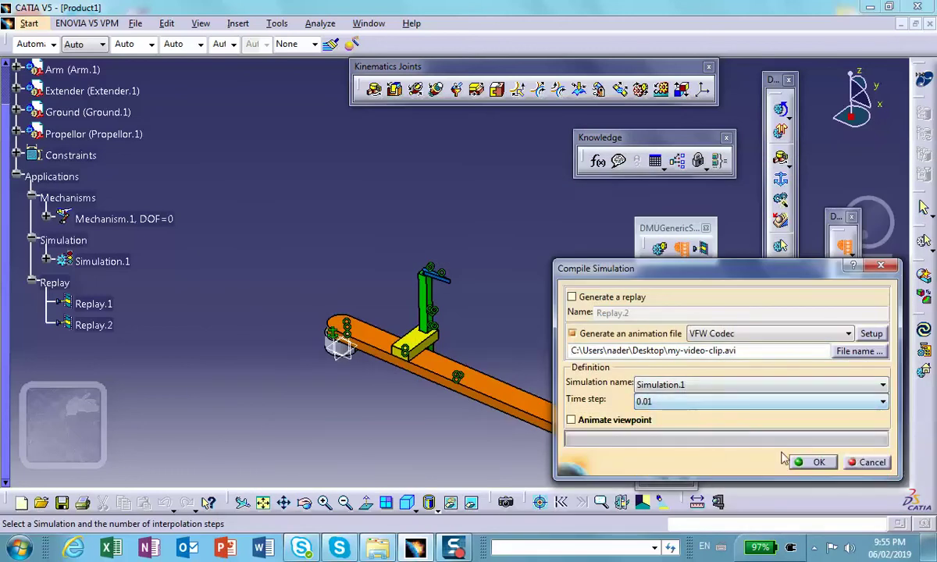
Step: Generate my-video-clip.avi from Simulation.1, then minimise CATIA
left_click(816, 462)
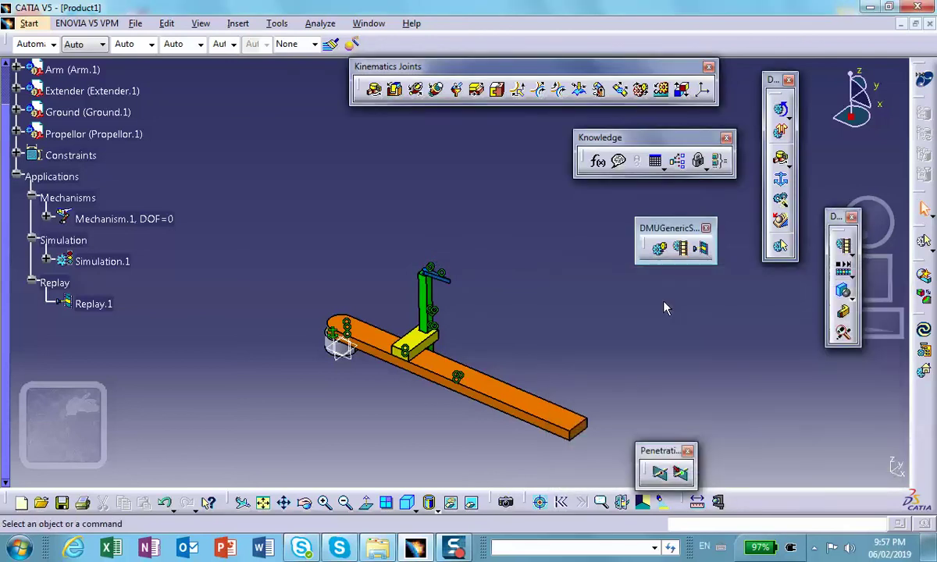
left_click(871, 7)
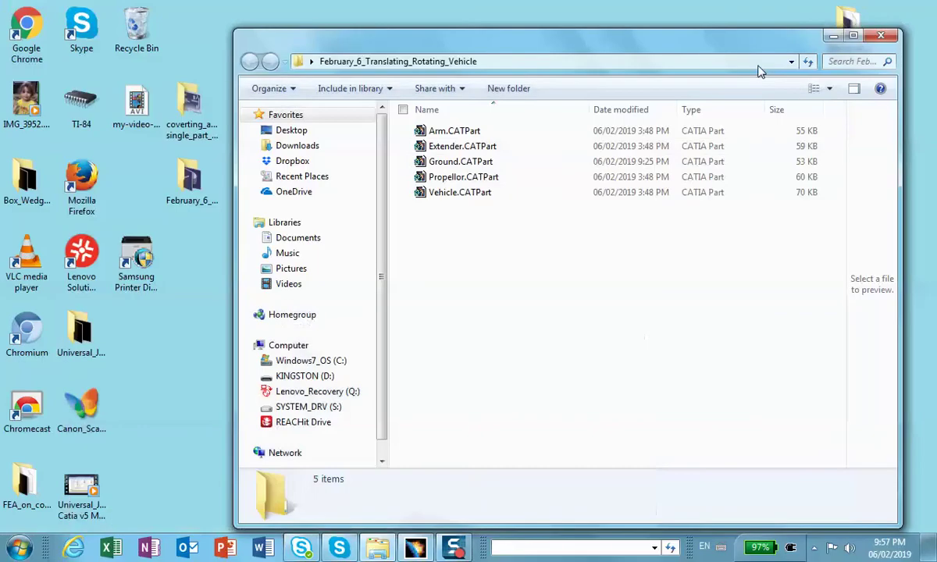
Step: Minimise the Explorer folder and drag my-video-clip.avi to the desktop's centre
left_click(832, 37)
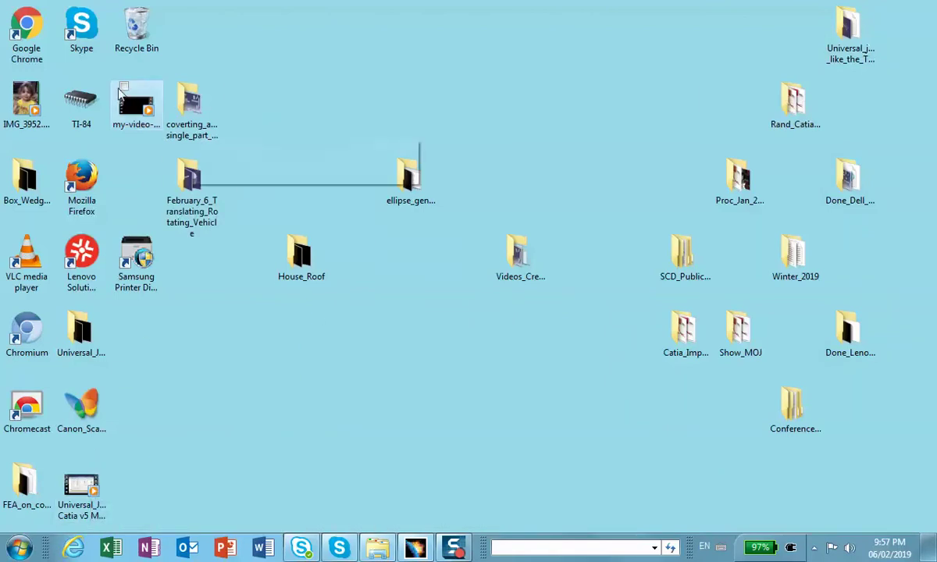
left_click_drag(136, 102, 466, 105)
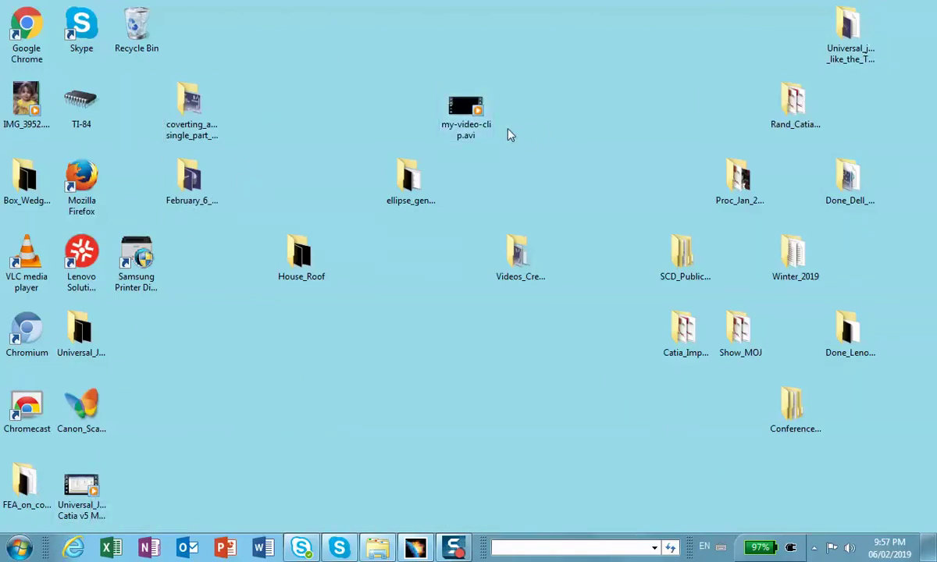